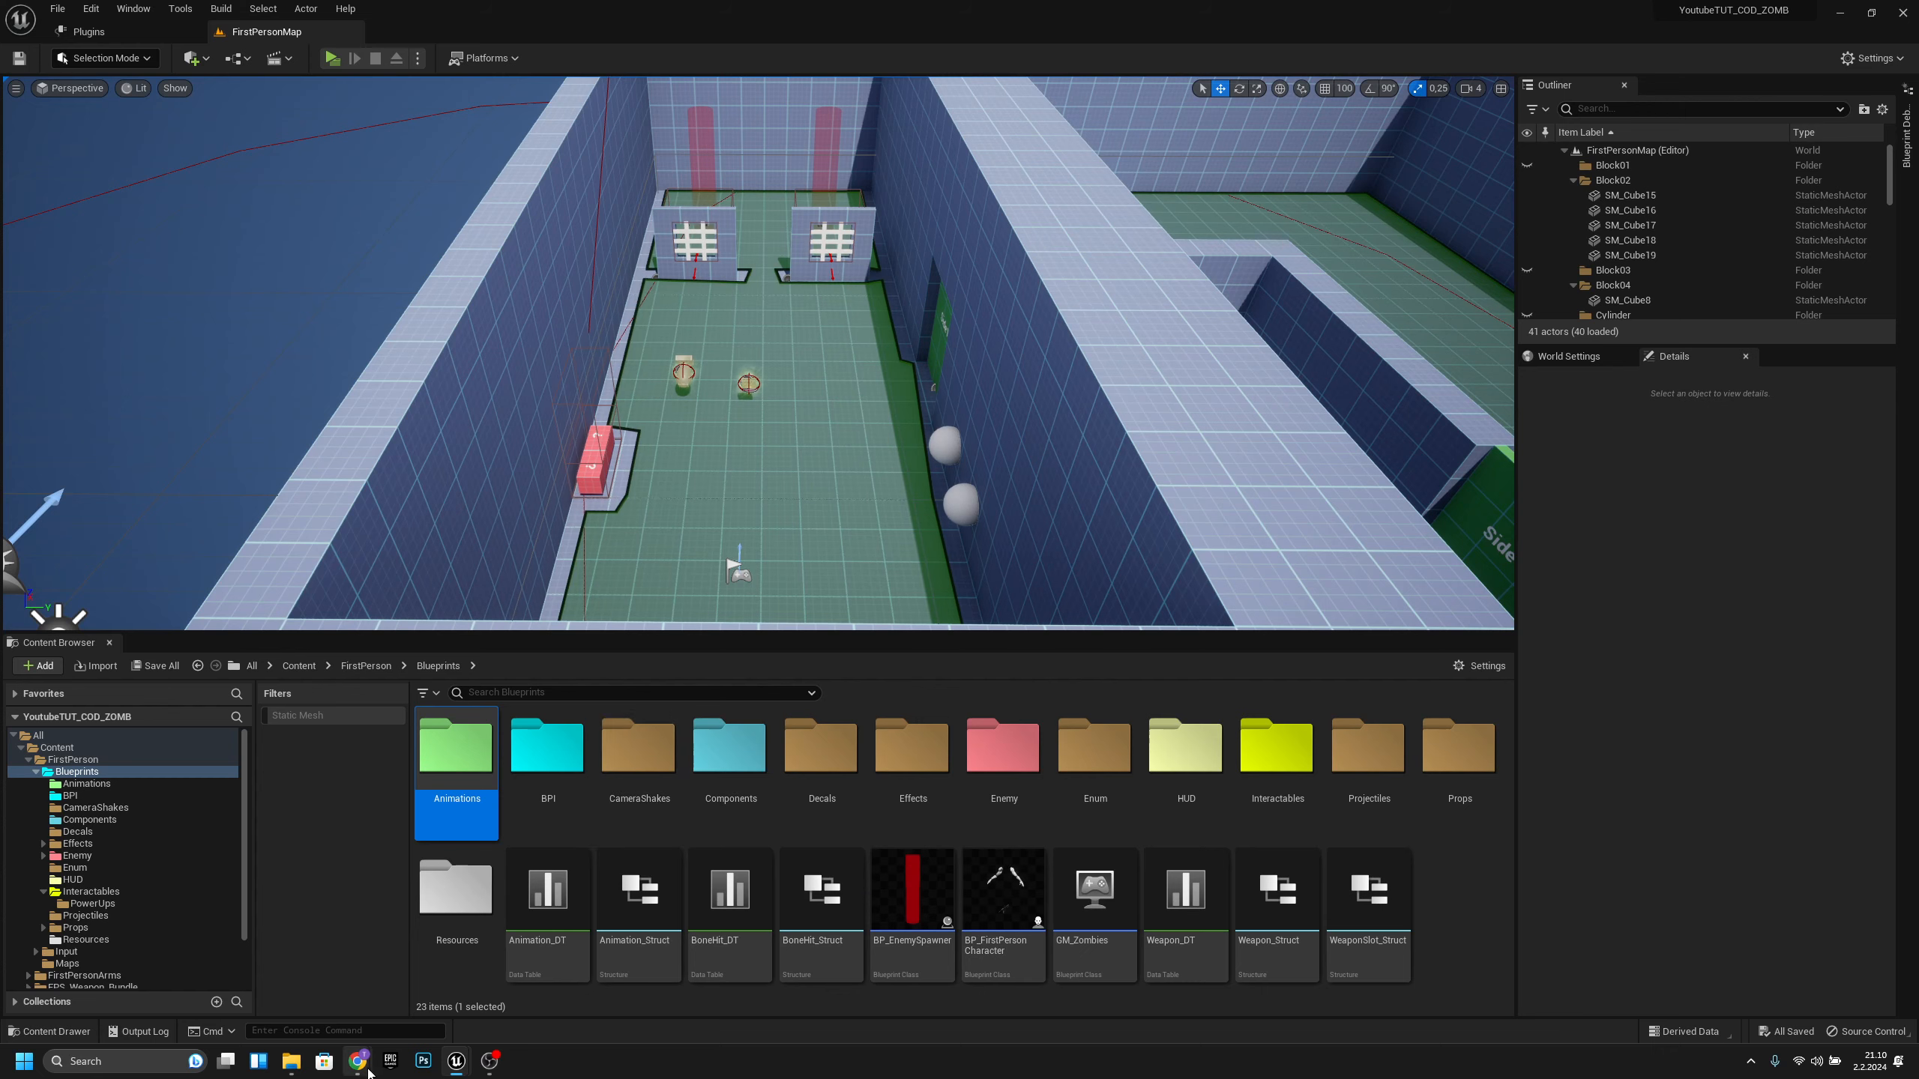
- Switch to Chrome and look over DoublePoints.png and InstaKill.png in the PowerUp Icons folder on Google Drive, and return to Unreal Editor
mouse_move(358, 1061)
left_click(427, 1011)
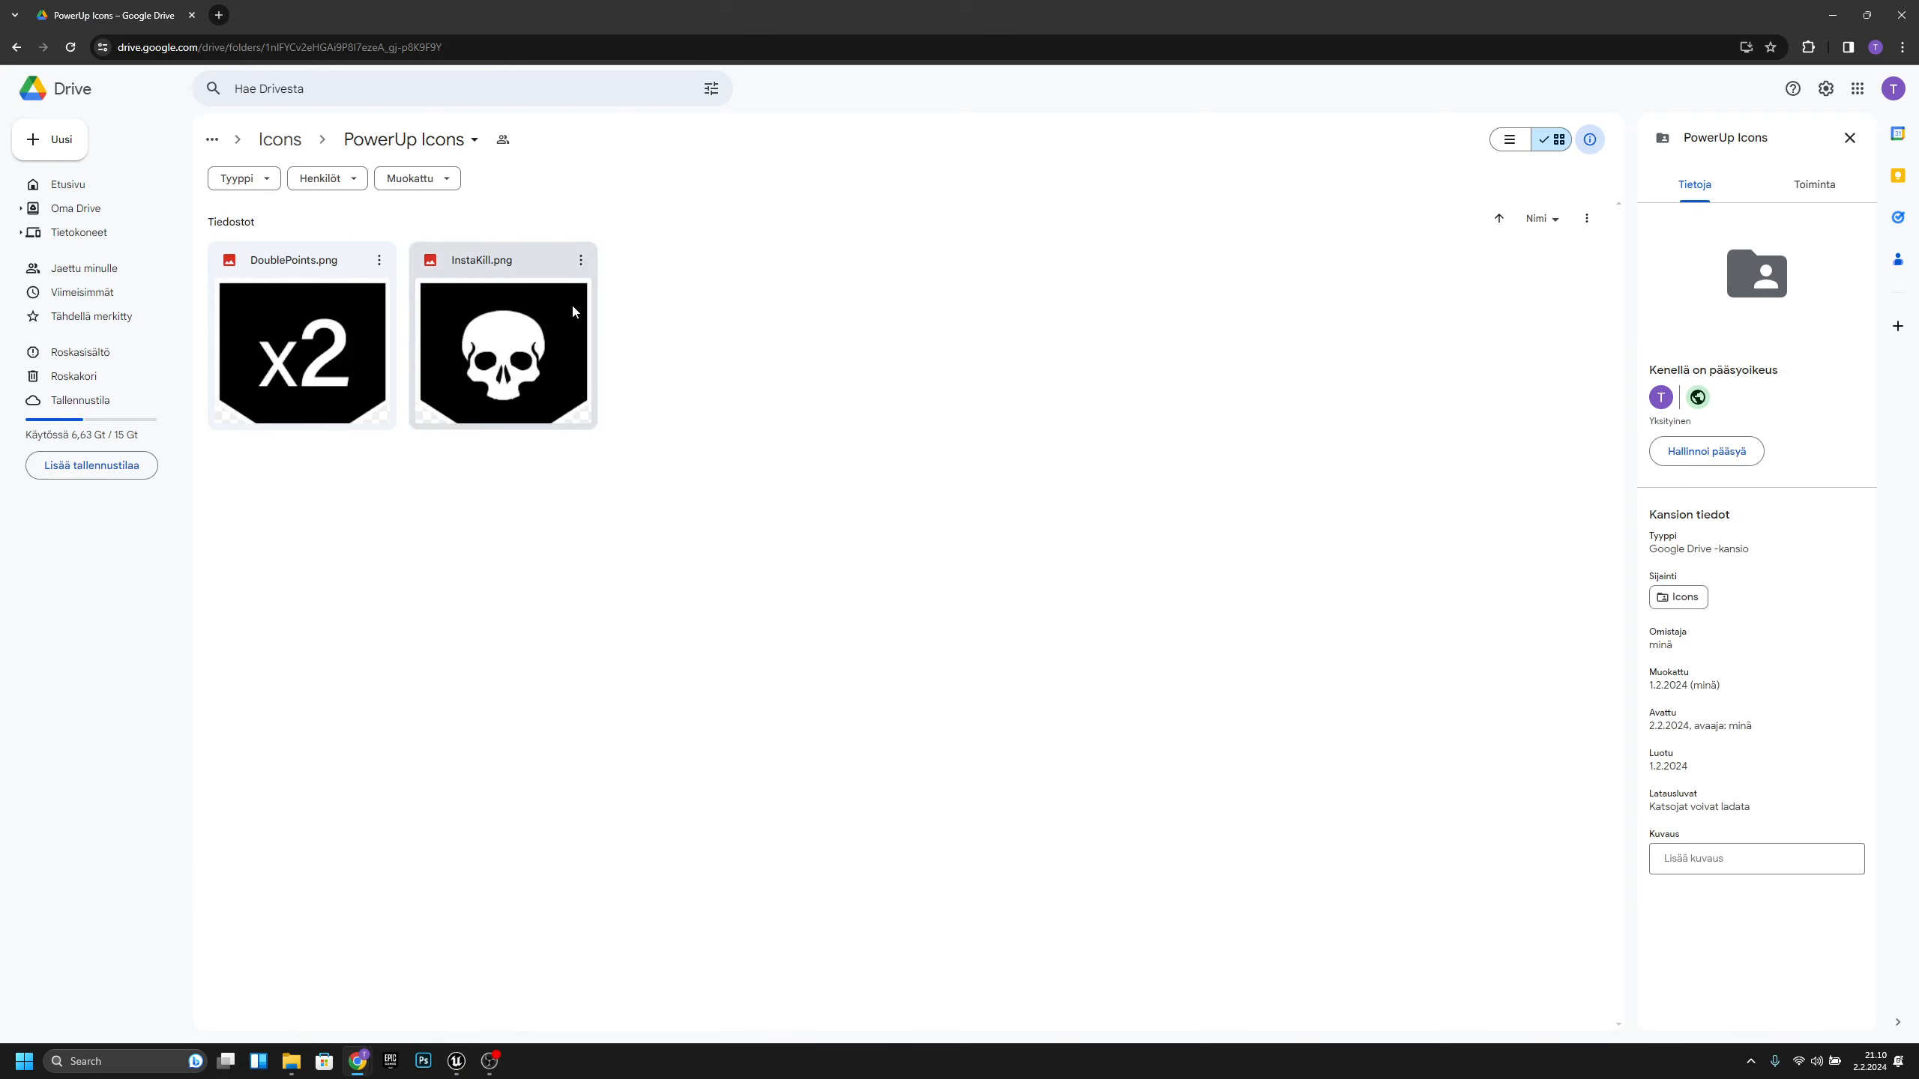
left_click(293, 265)
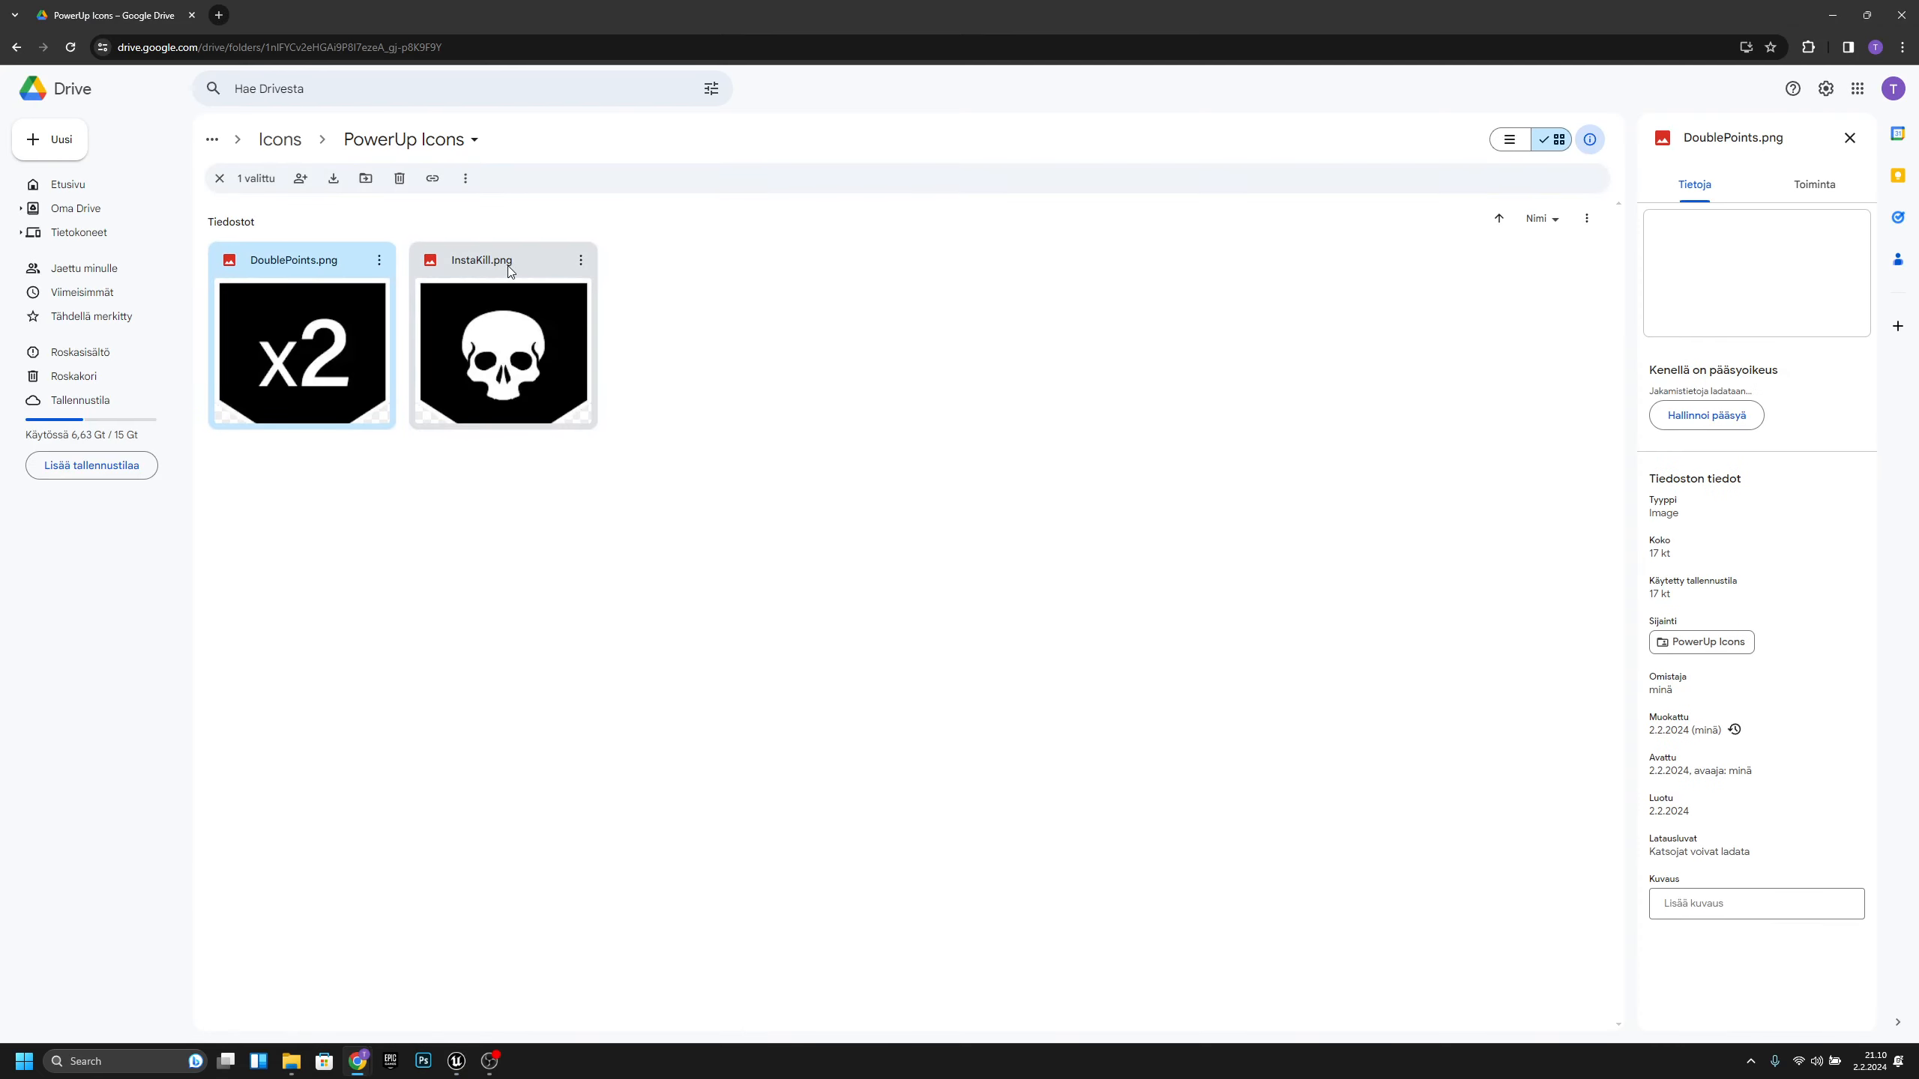
left_click(492, 302)
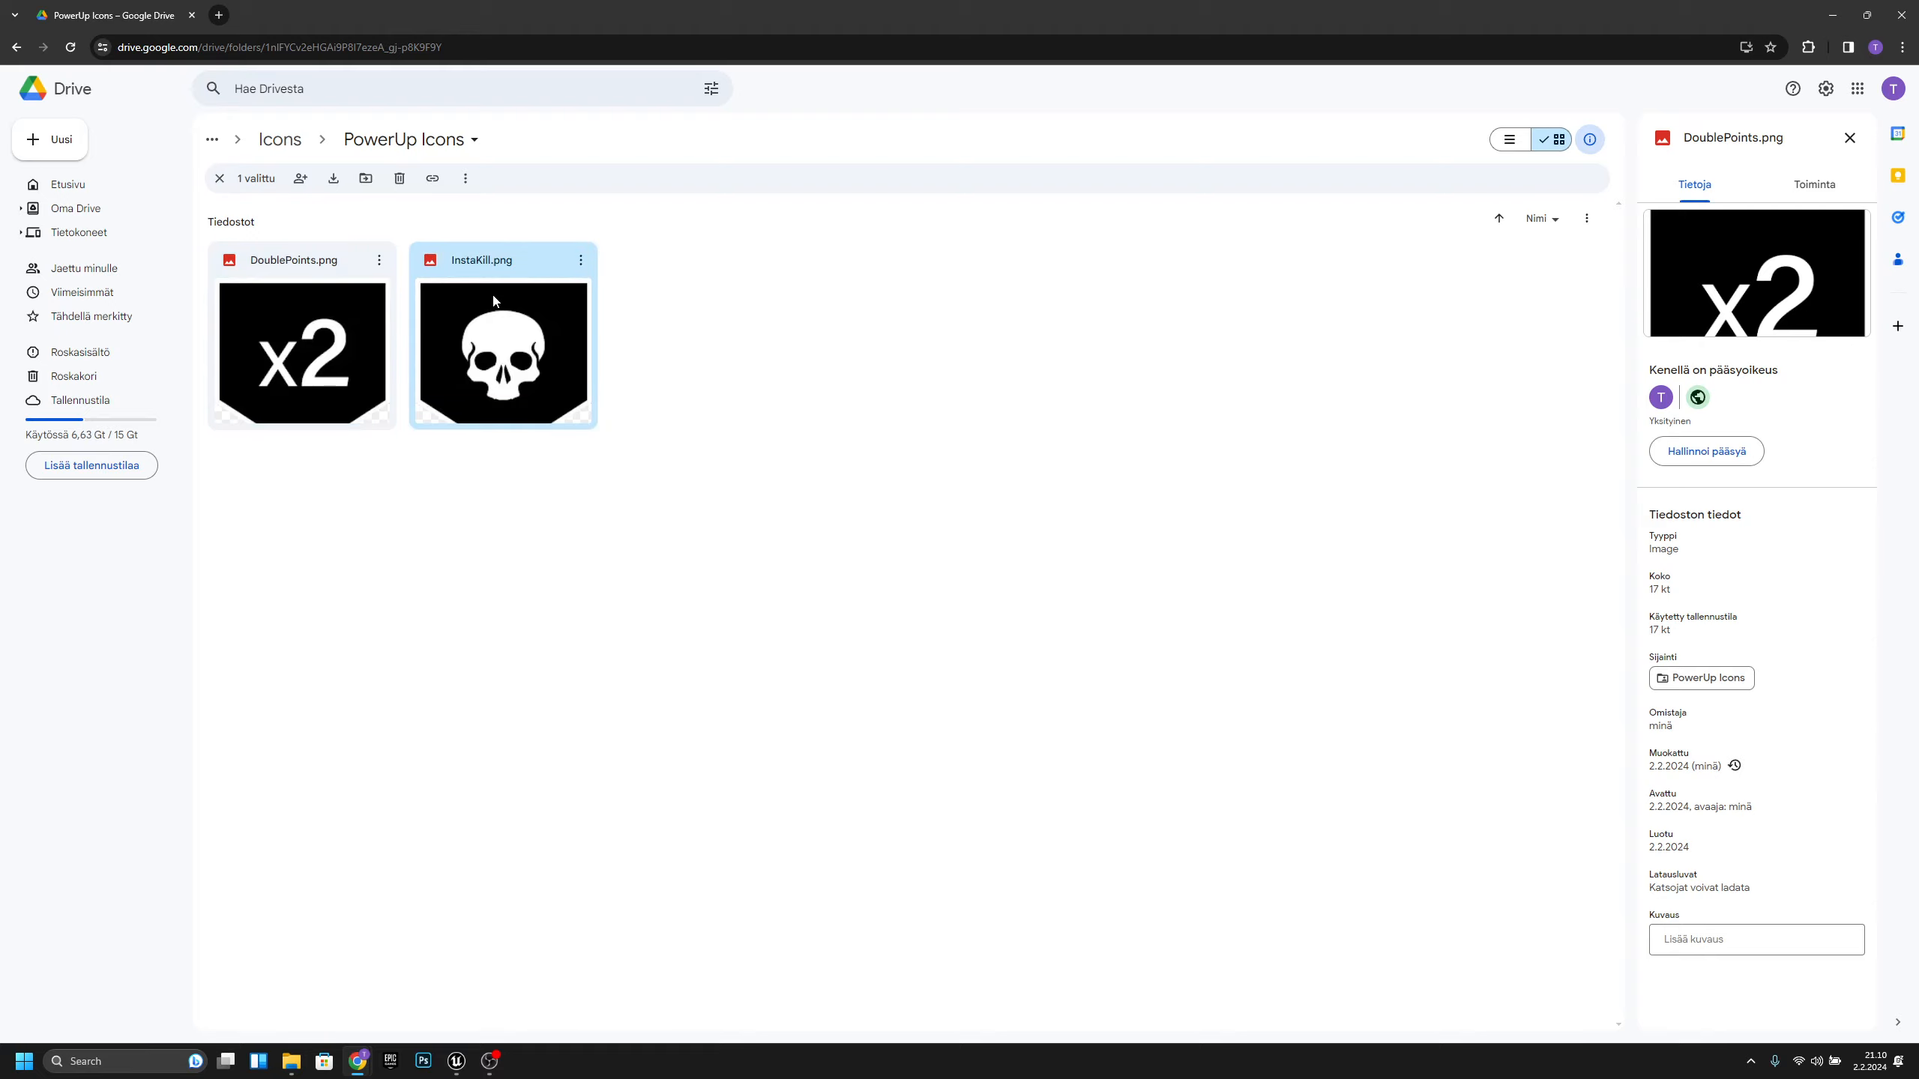
left_click(340, 340)
left_click(508, 343)
left_click(342, 341)
left_click(469, 338)
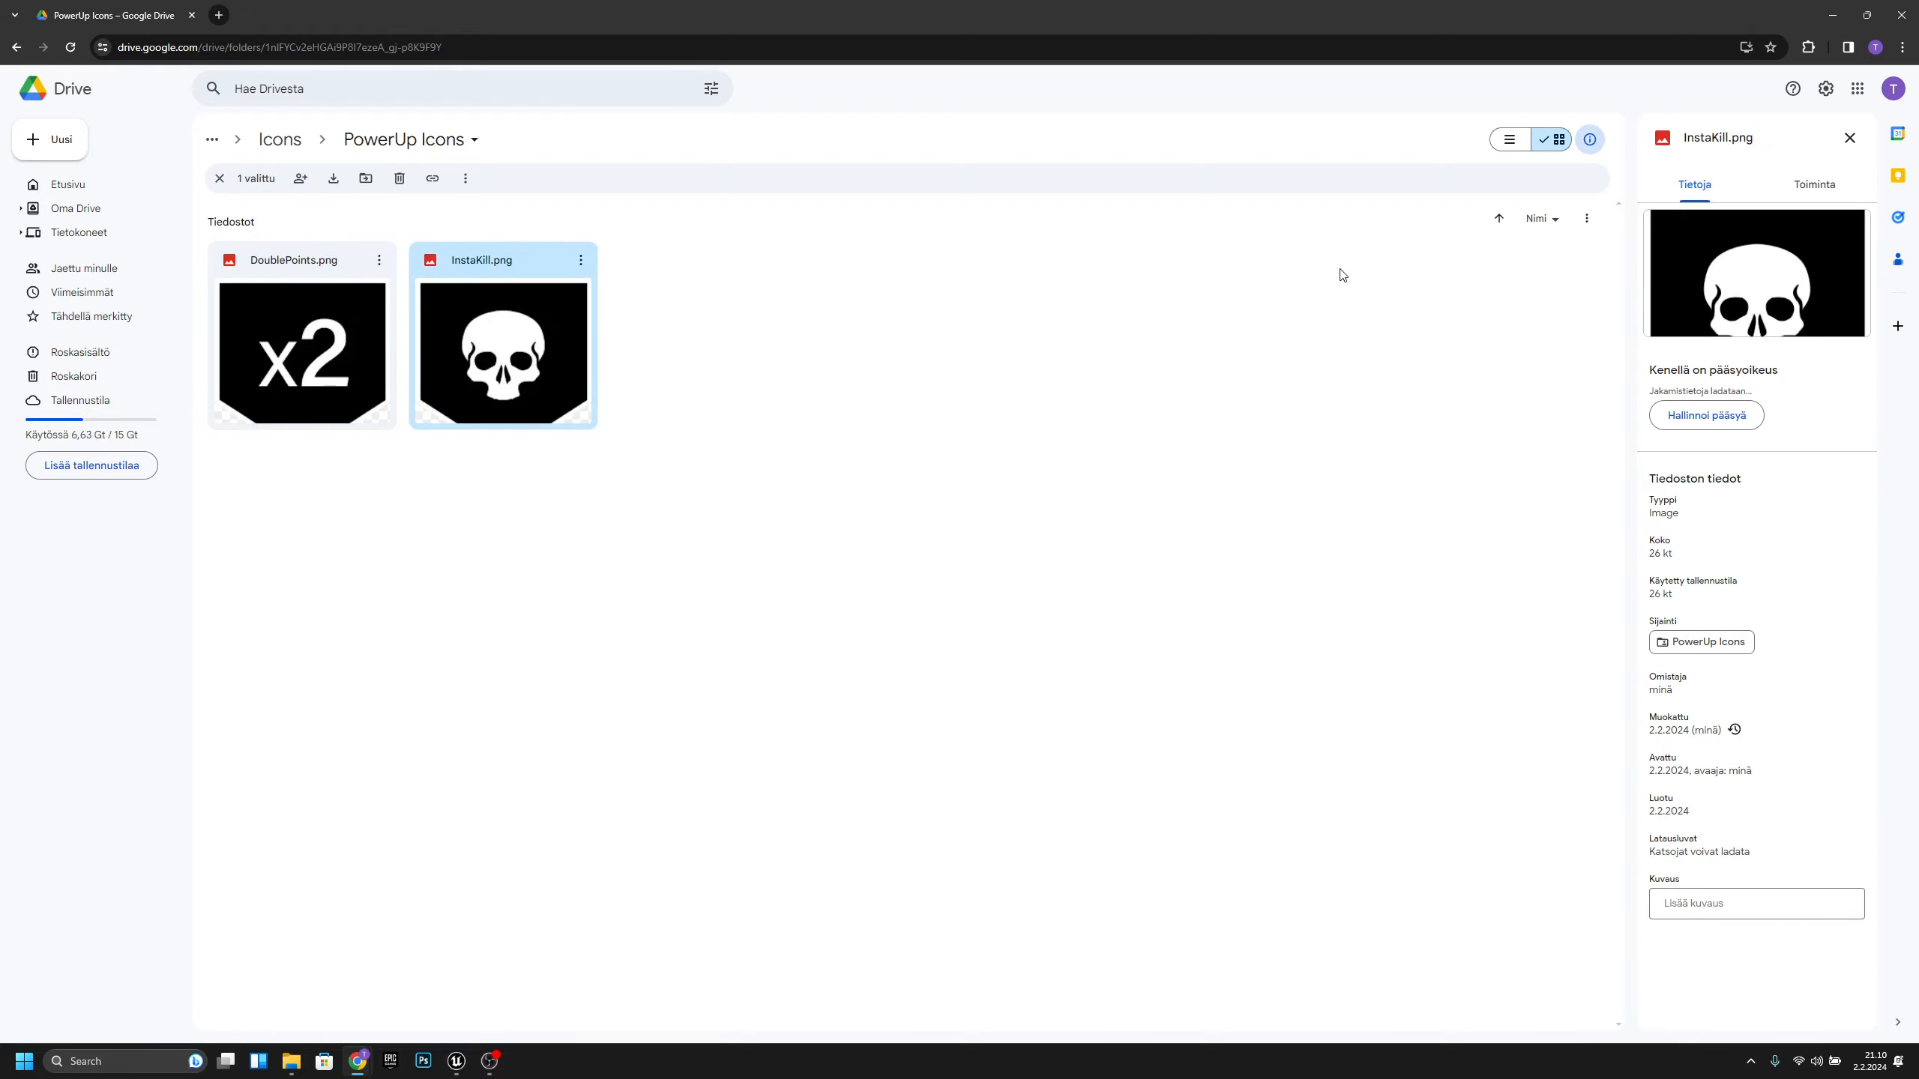
left_click(1832, 15)
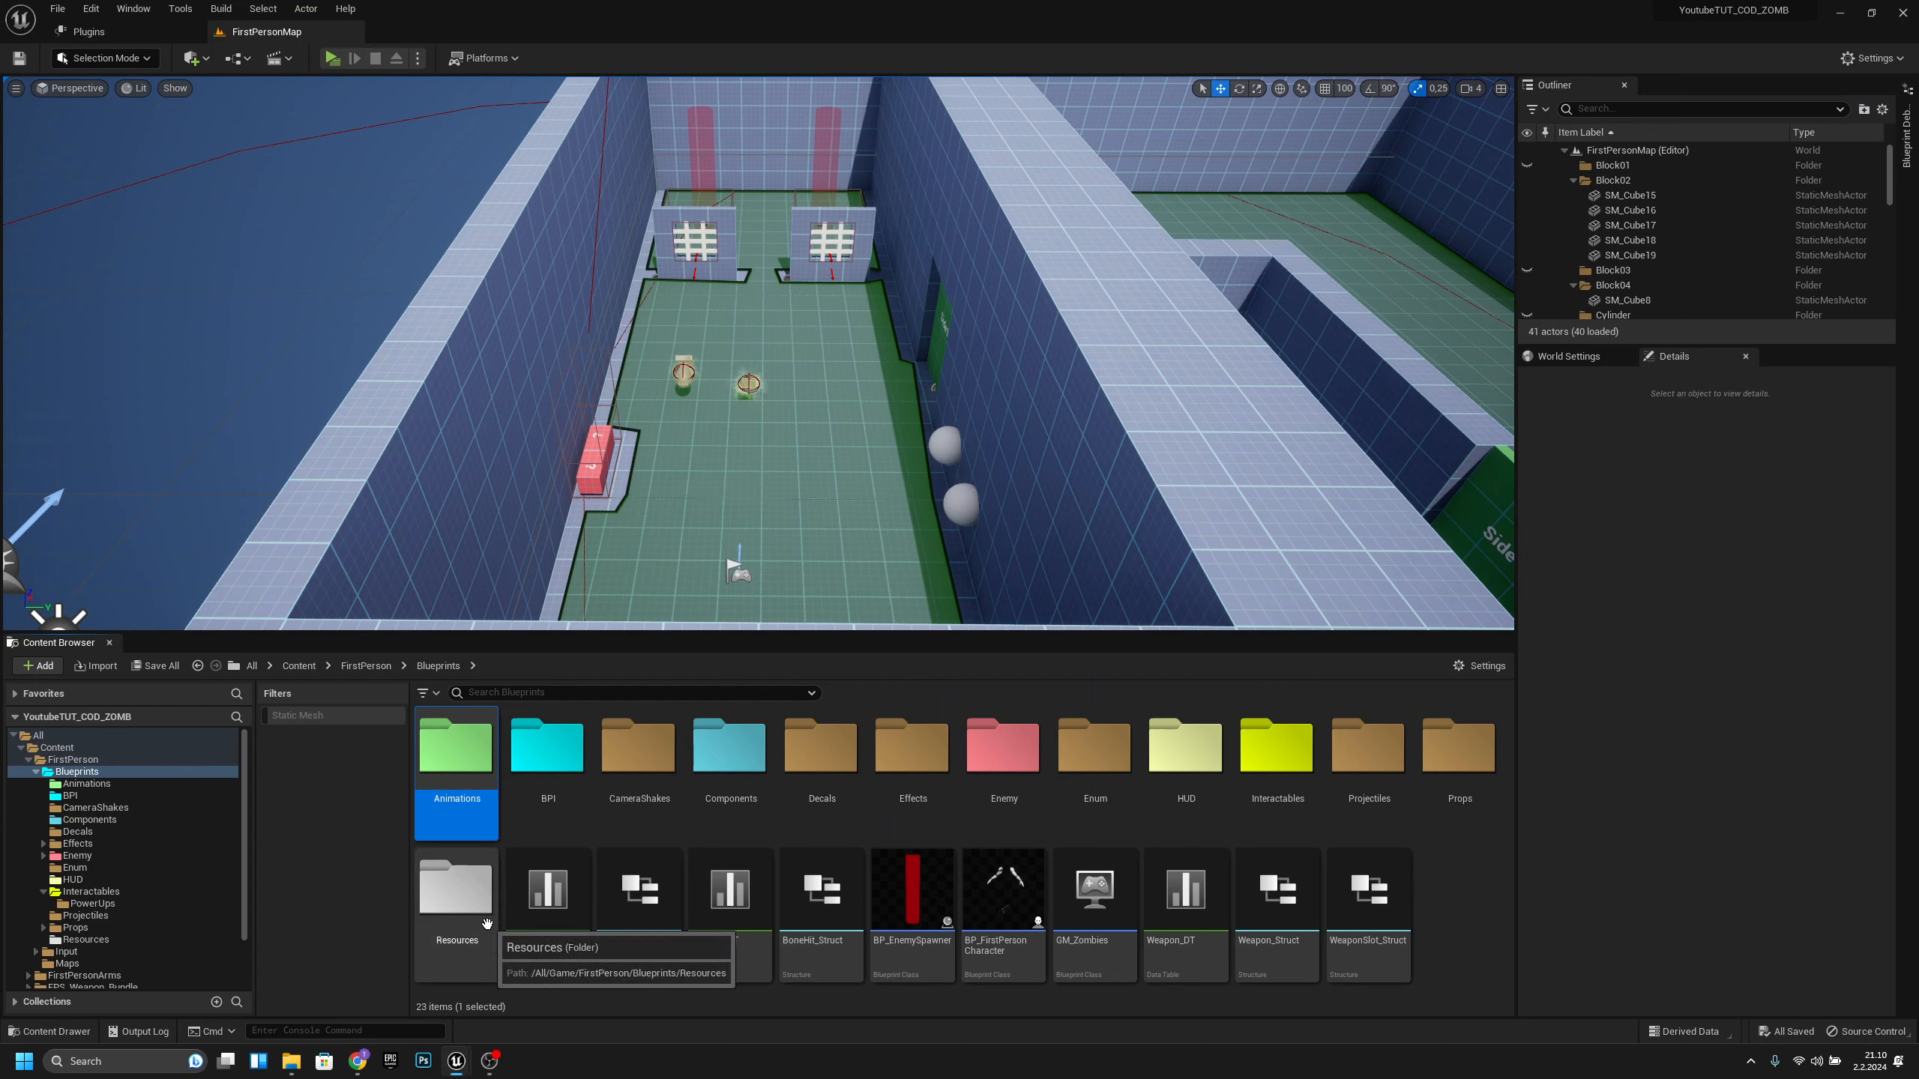
- Create a new folder named Icons inside the Resources folder of the Blueprints content
double_click(461, 914)
right_click(597, 892)
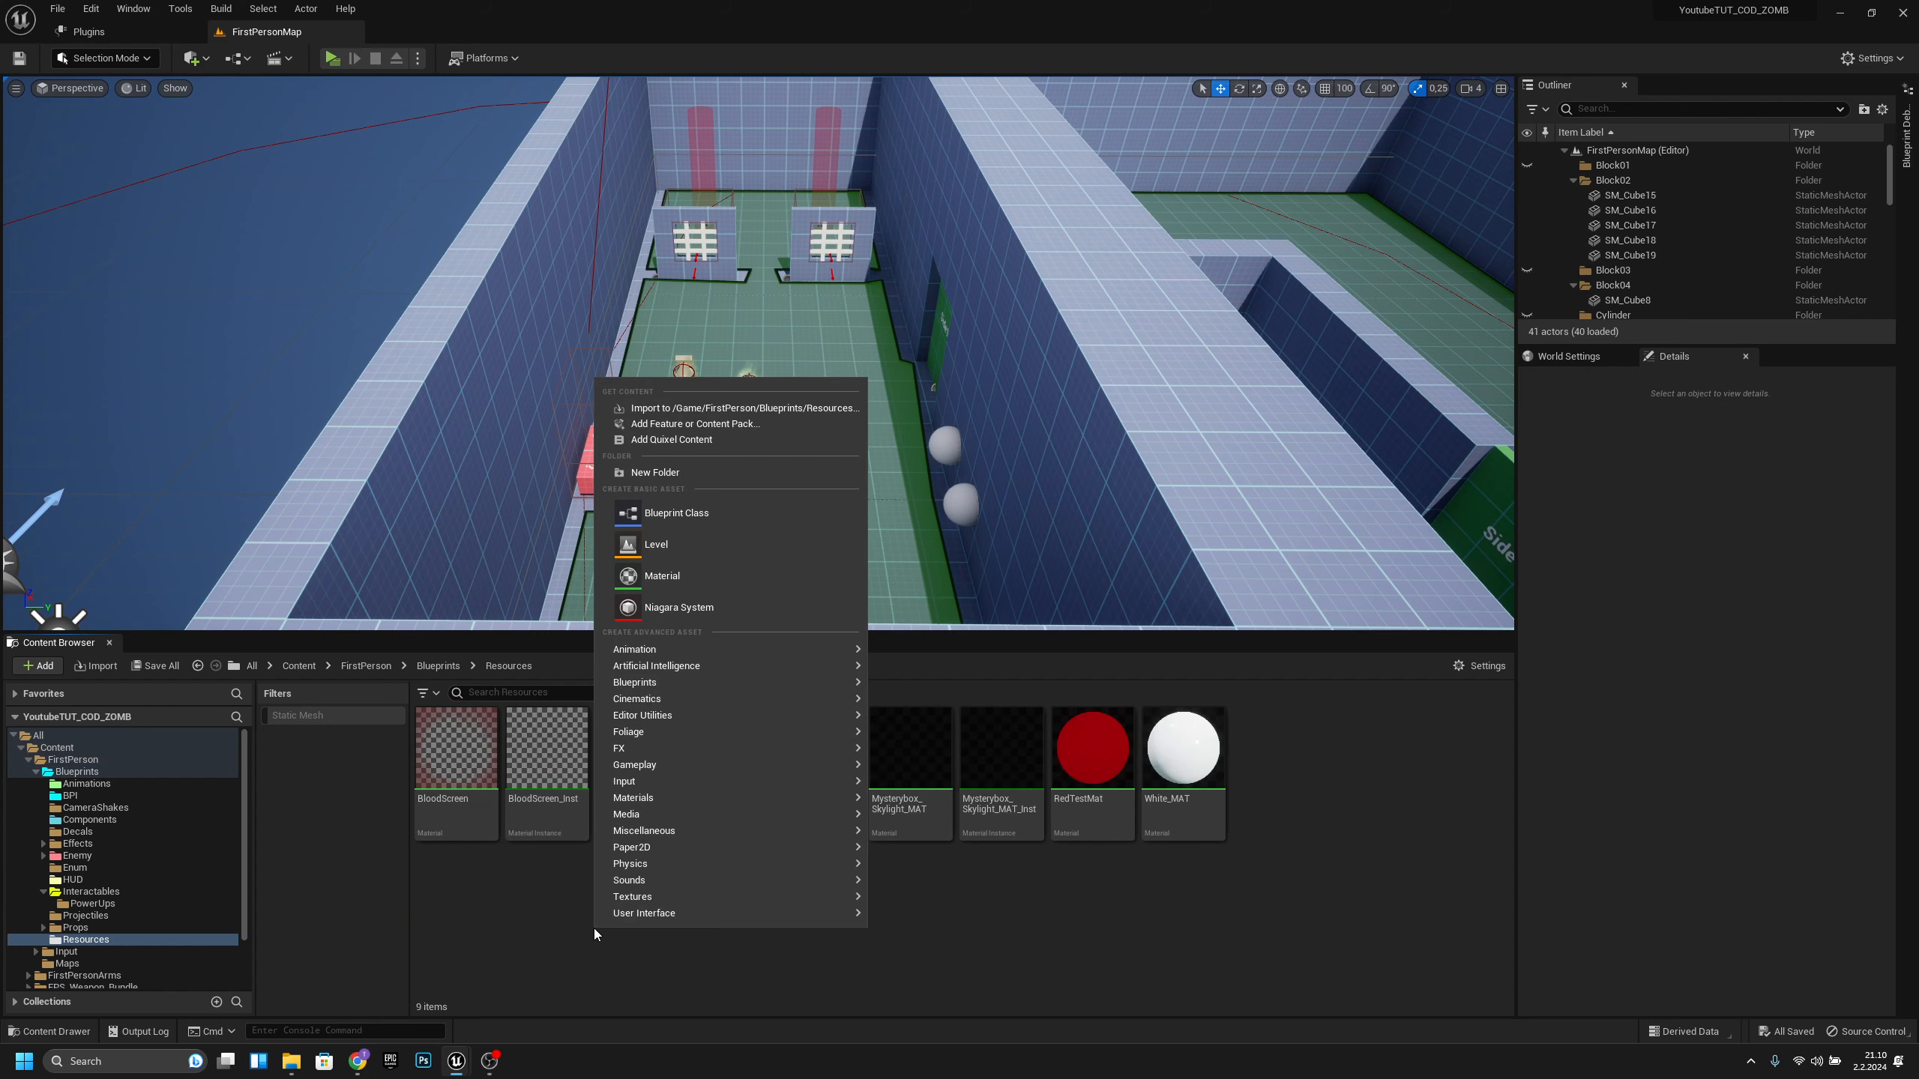
left_click(655, 471)
type("Icon")
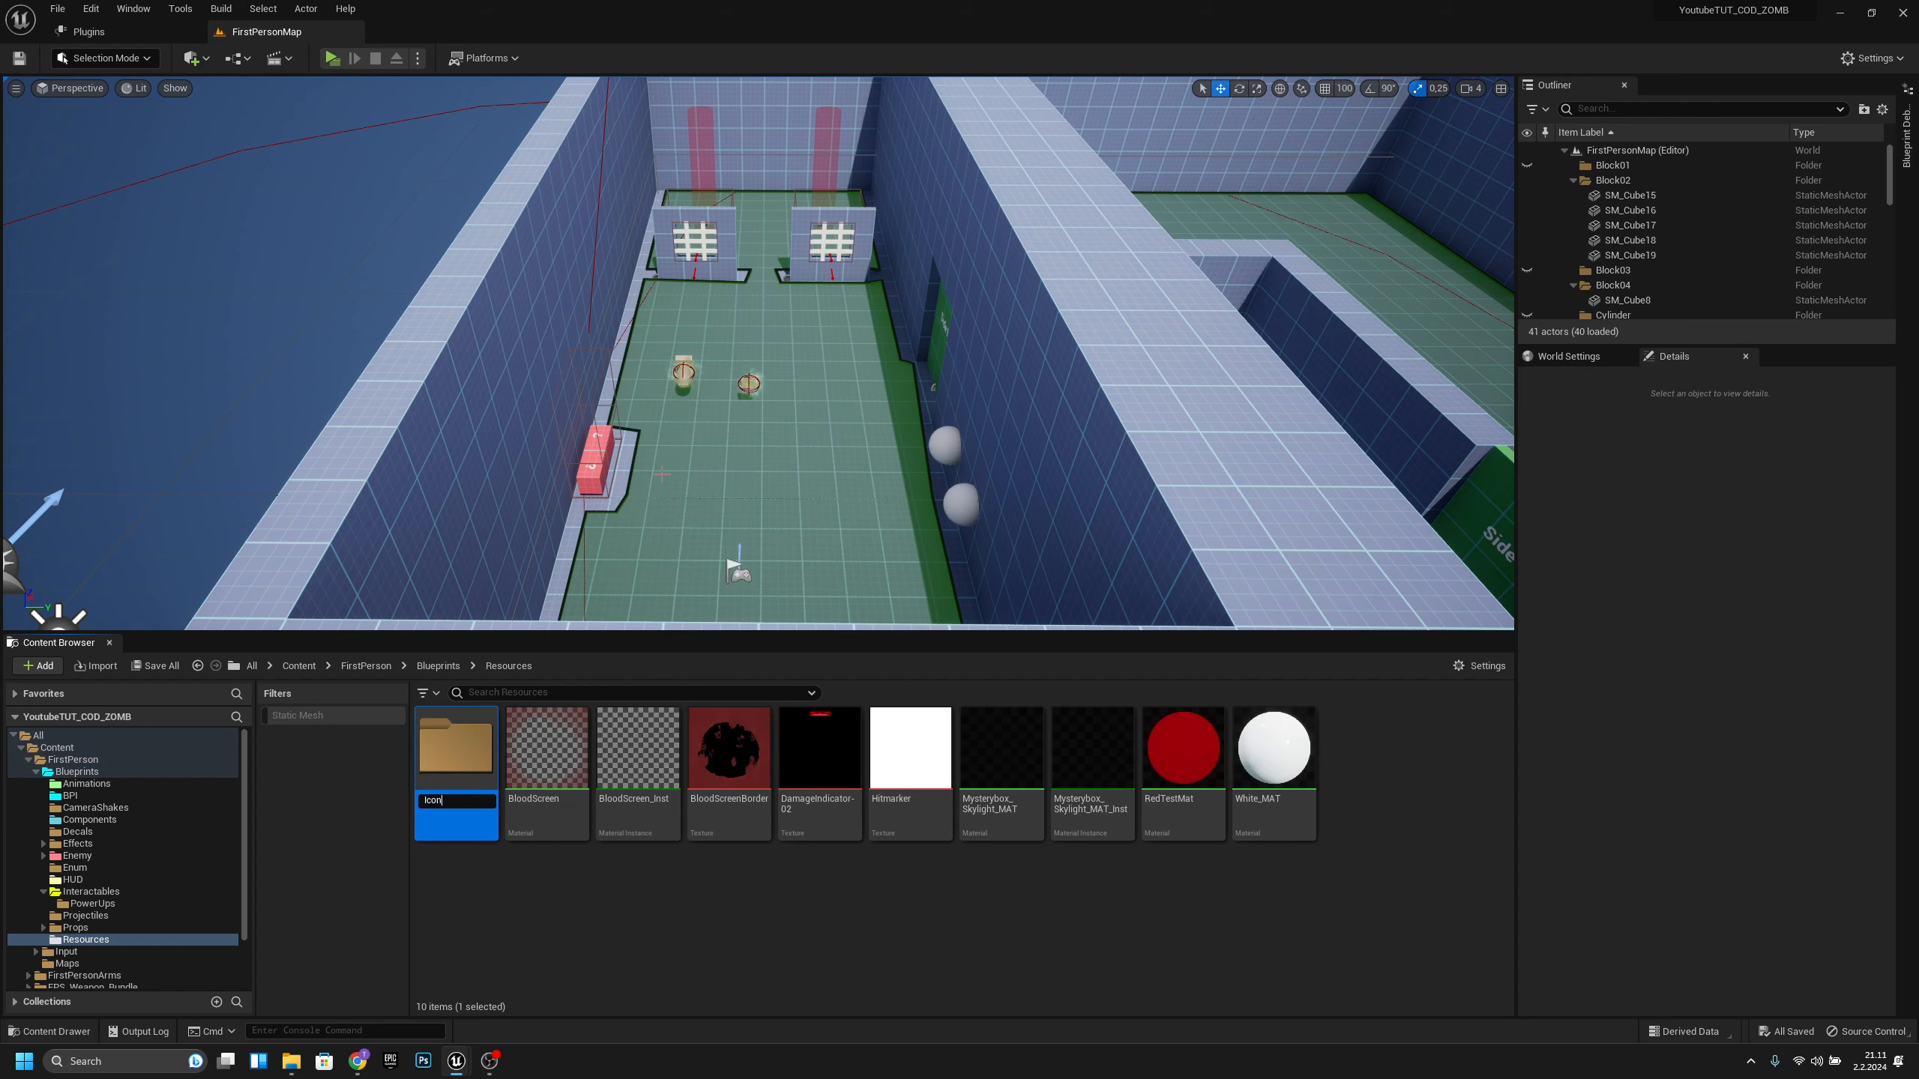
type("s")
key("Return")
- Import DoublePoints.png and InstaKill.png from the Icons folder in File Explorer into the project's new Icons folder
double_click(489, 764)
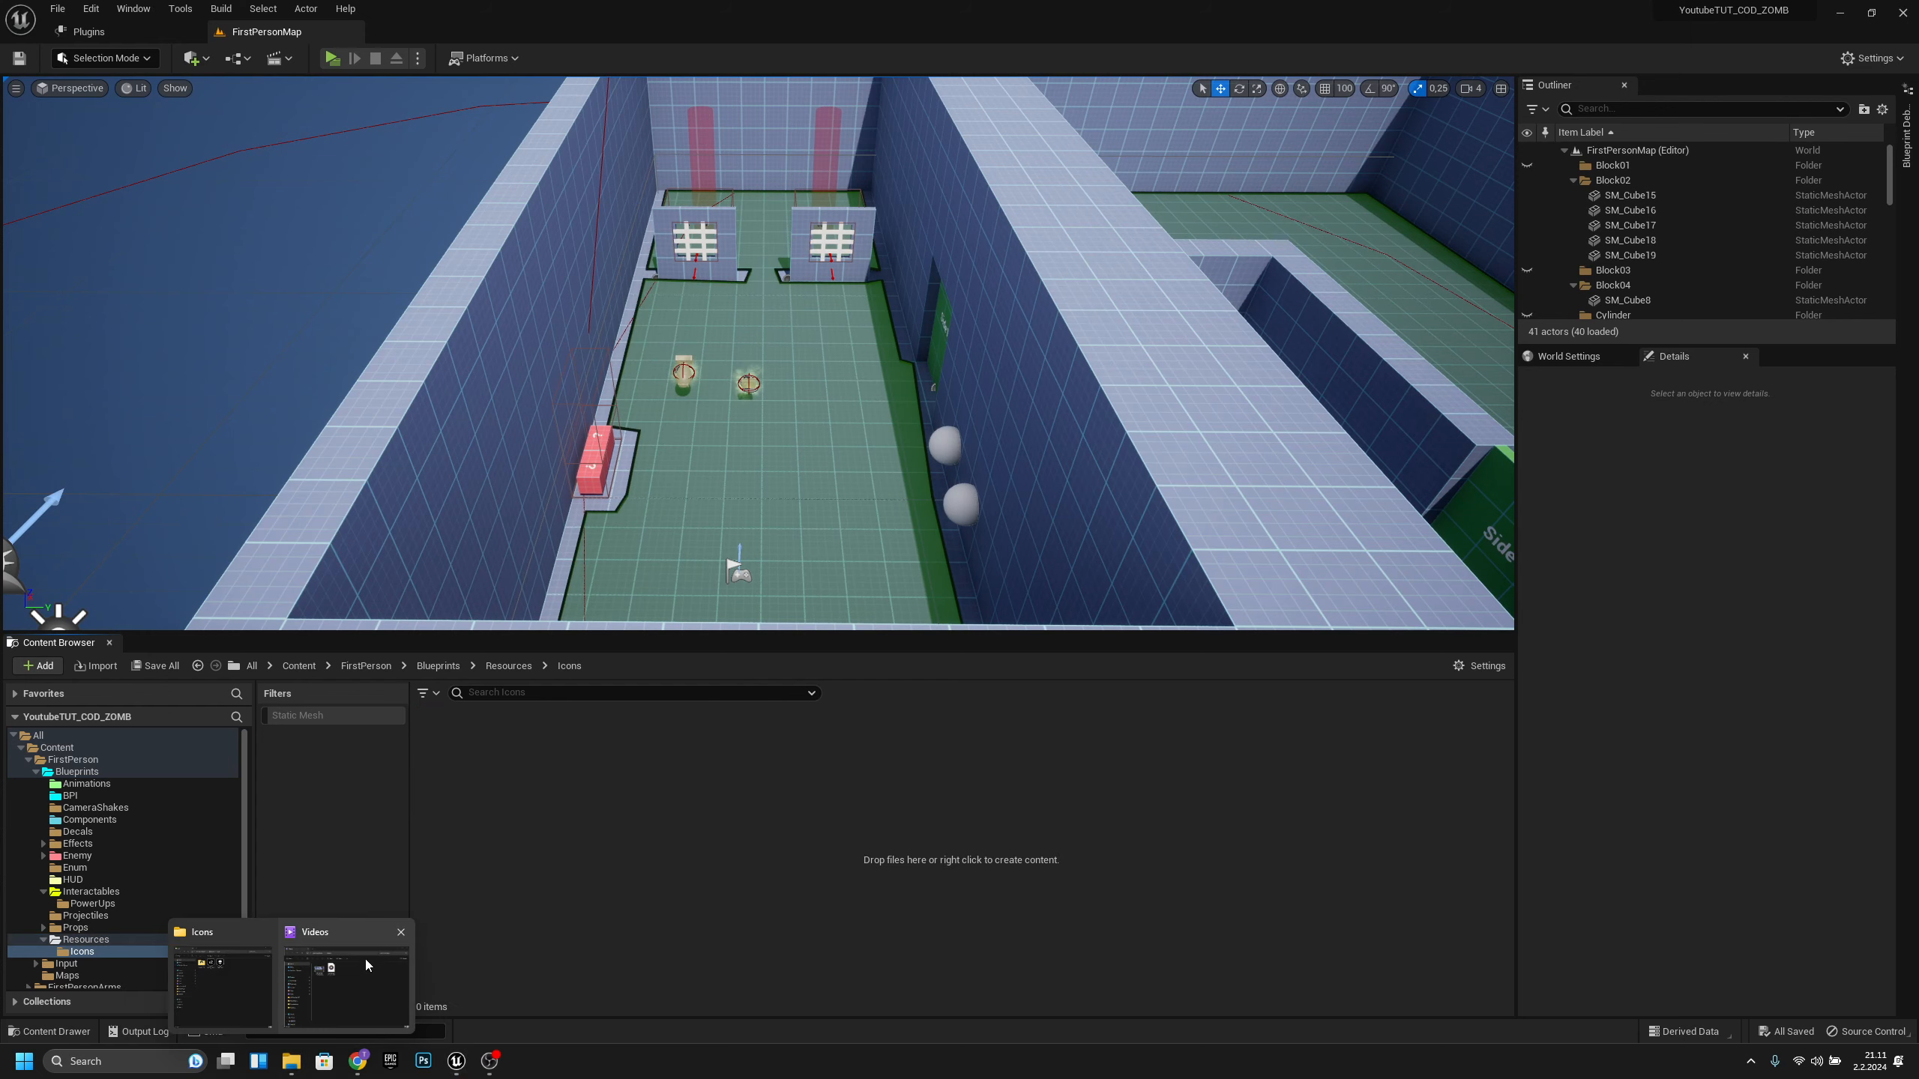
left_click(221, 975)
left_click_drag(1424, 389, 1195, 282)
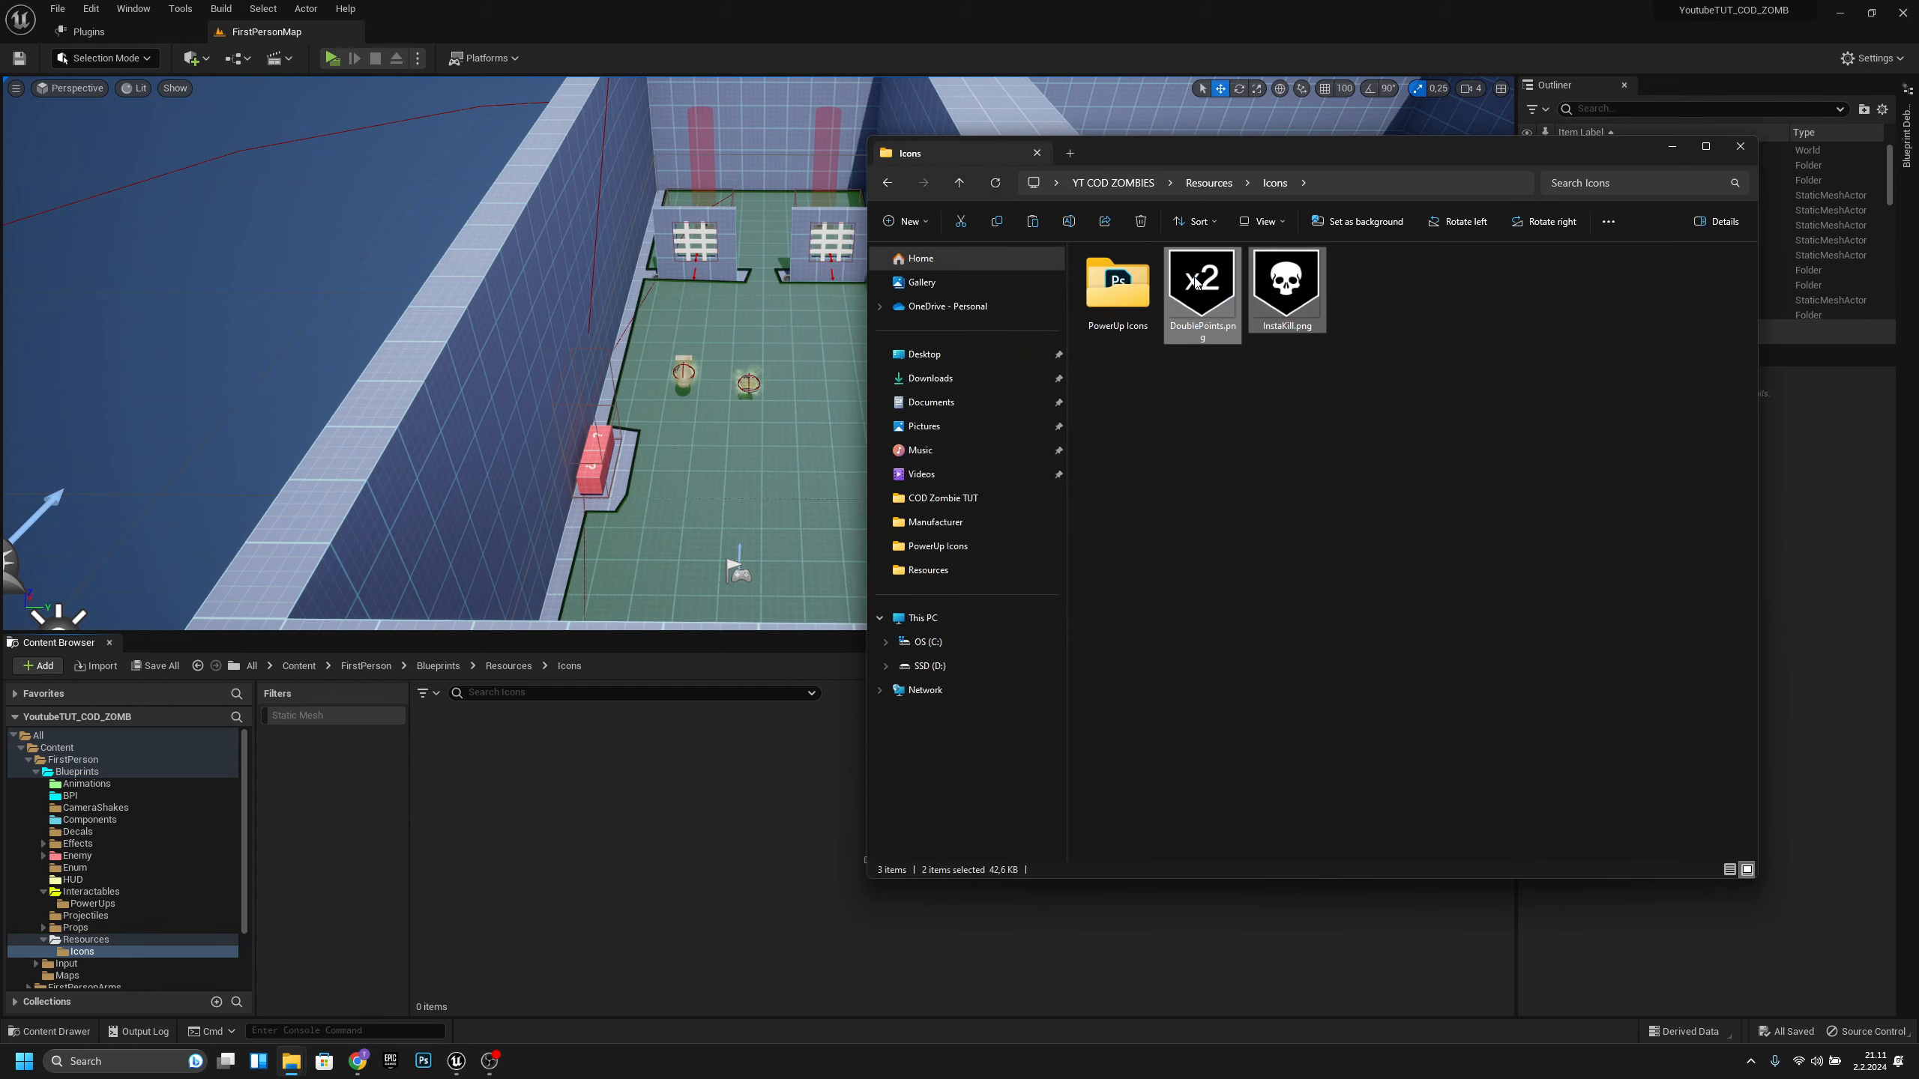
left_click_drag(642, 863, 698, 884)
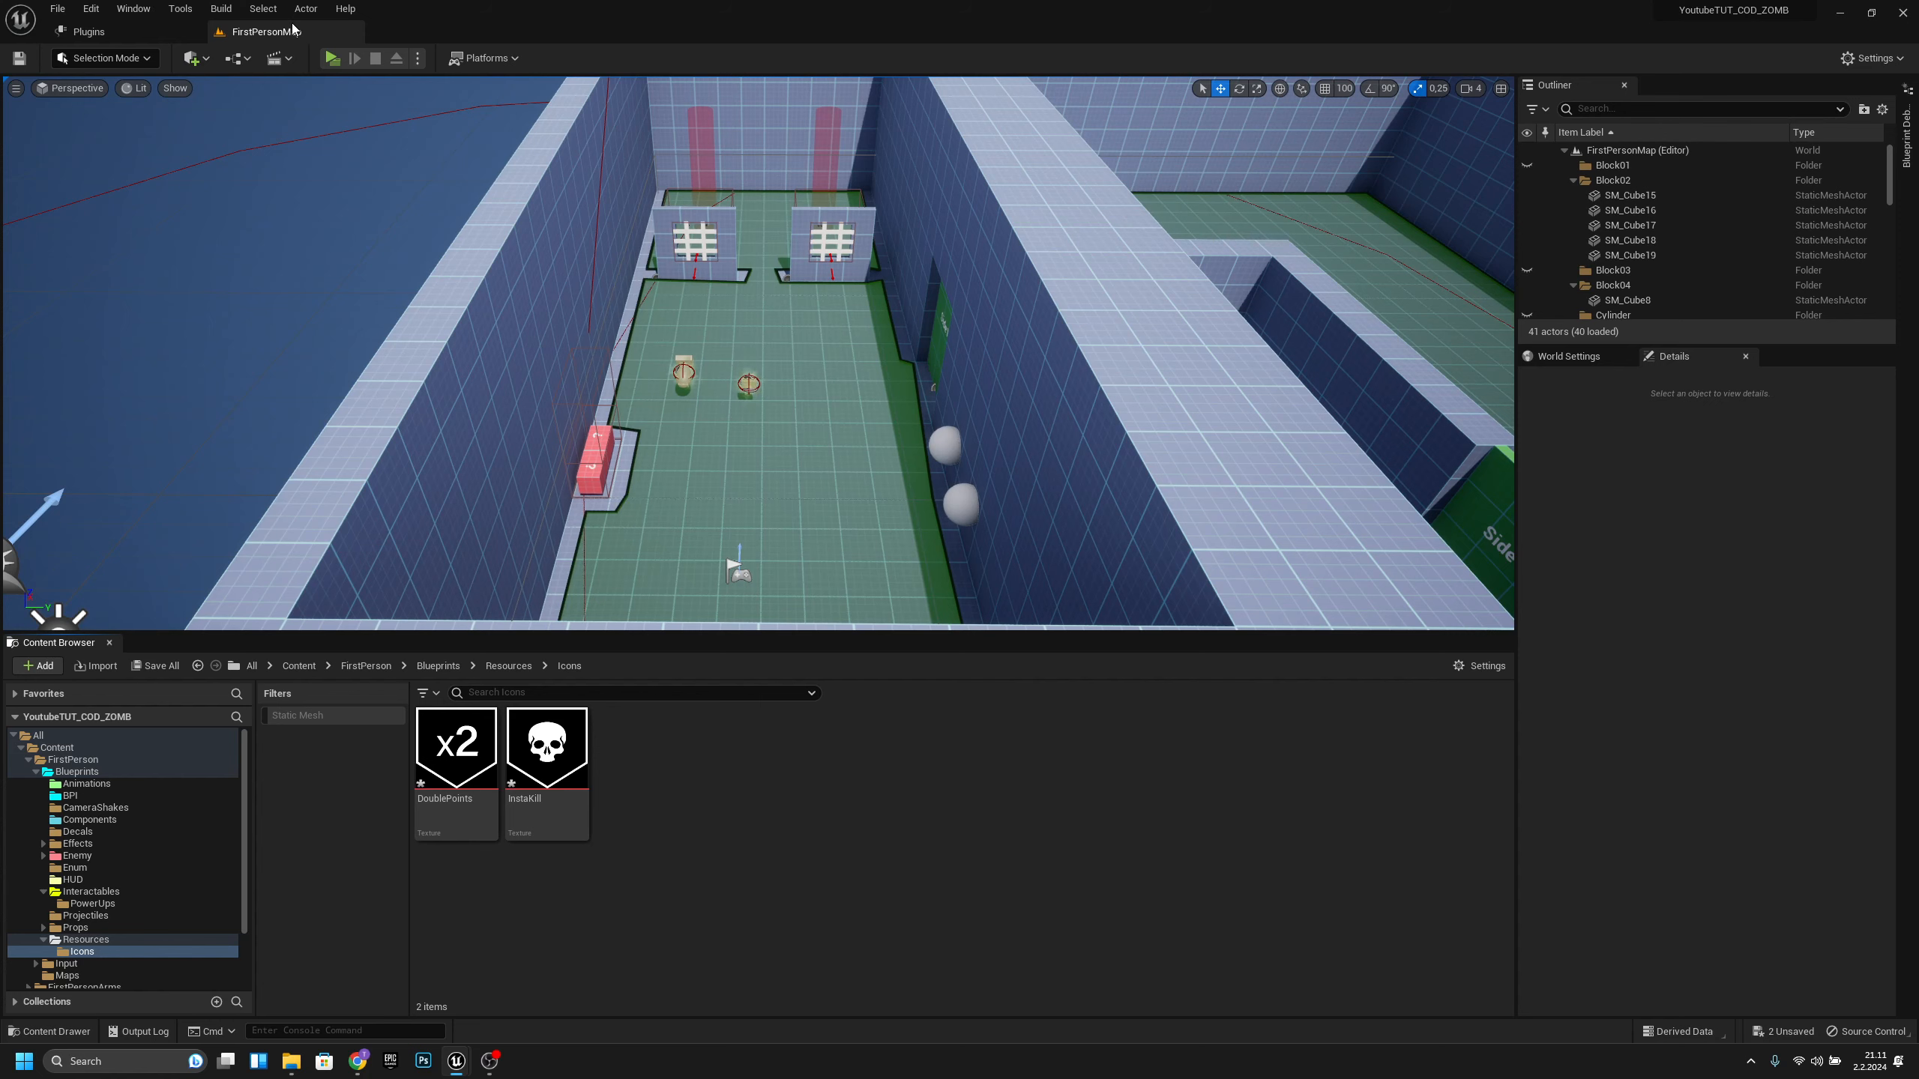
left_click_drag(293, 29, 135, 30)
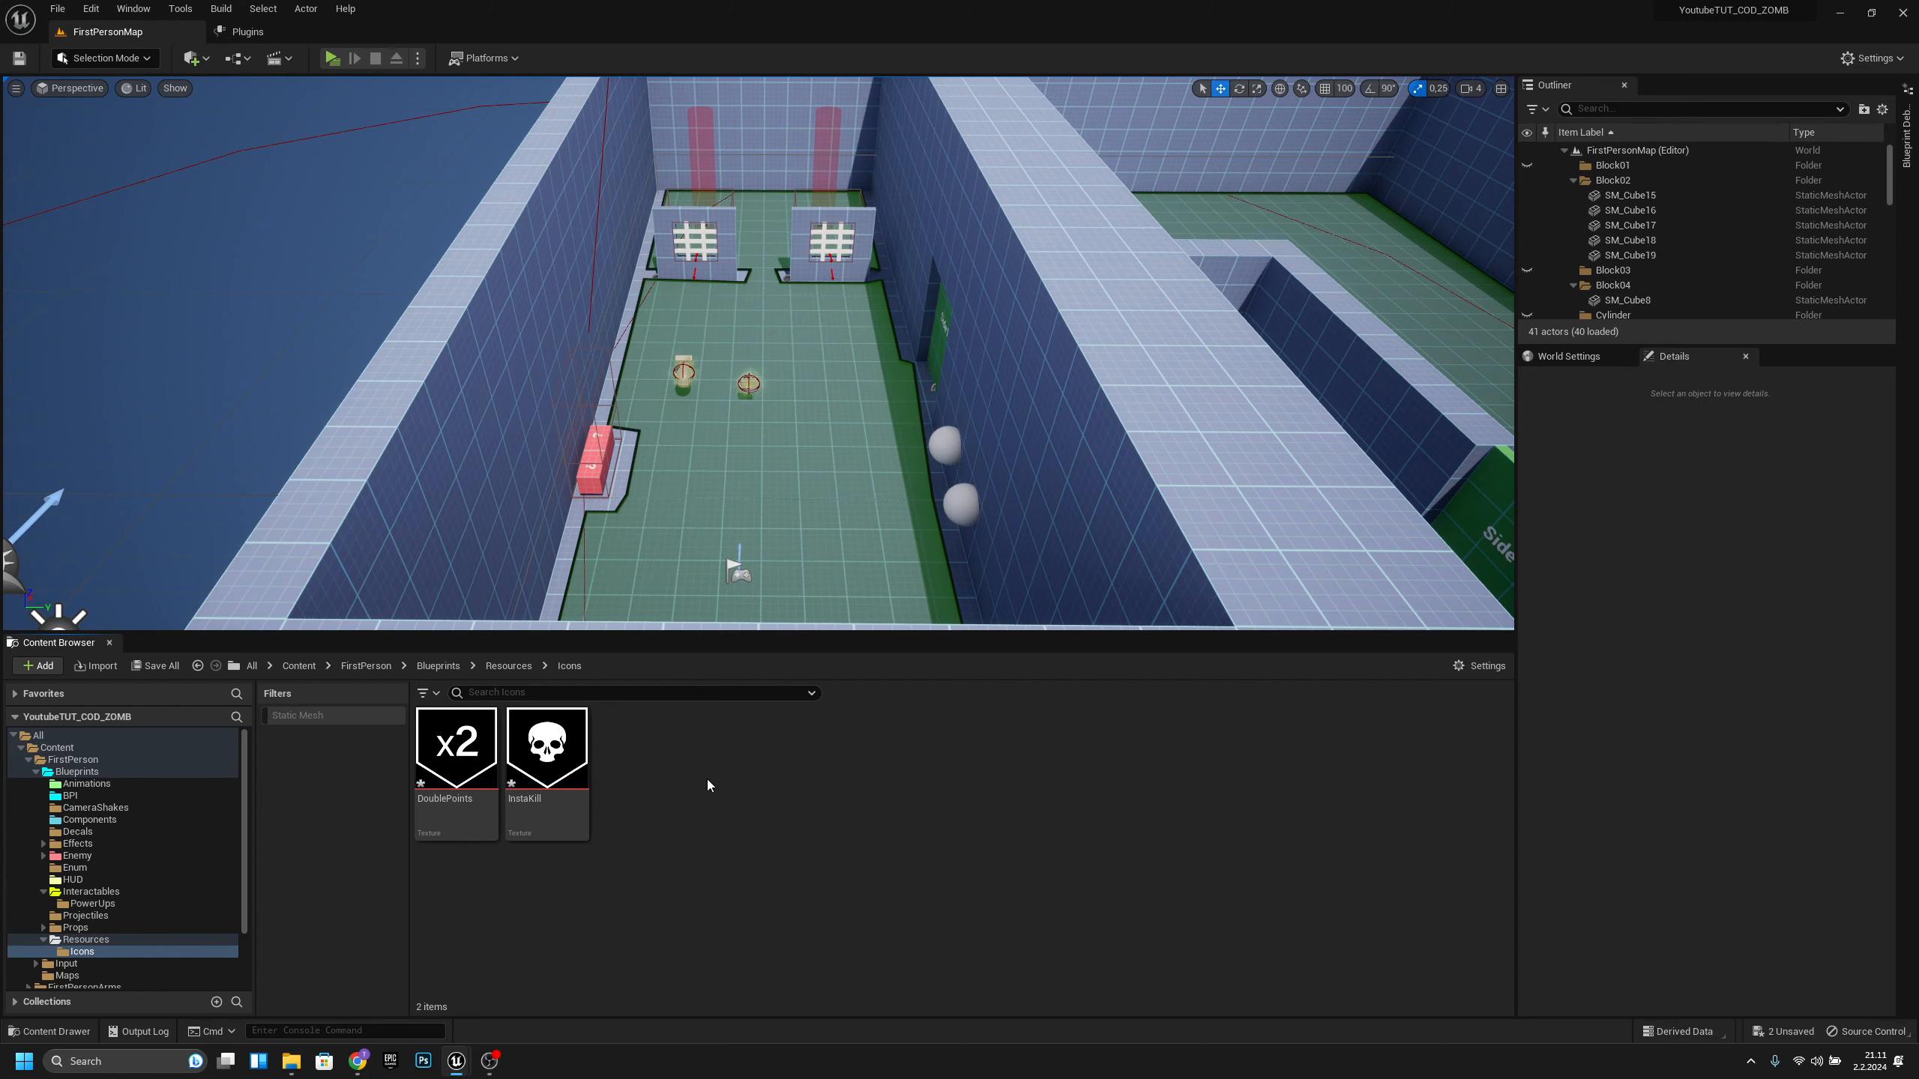
key("w")
right_click_drag(756, 500, 763, 514)
key("w")
right_click_drag(750, 364, 749, 365)
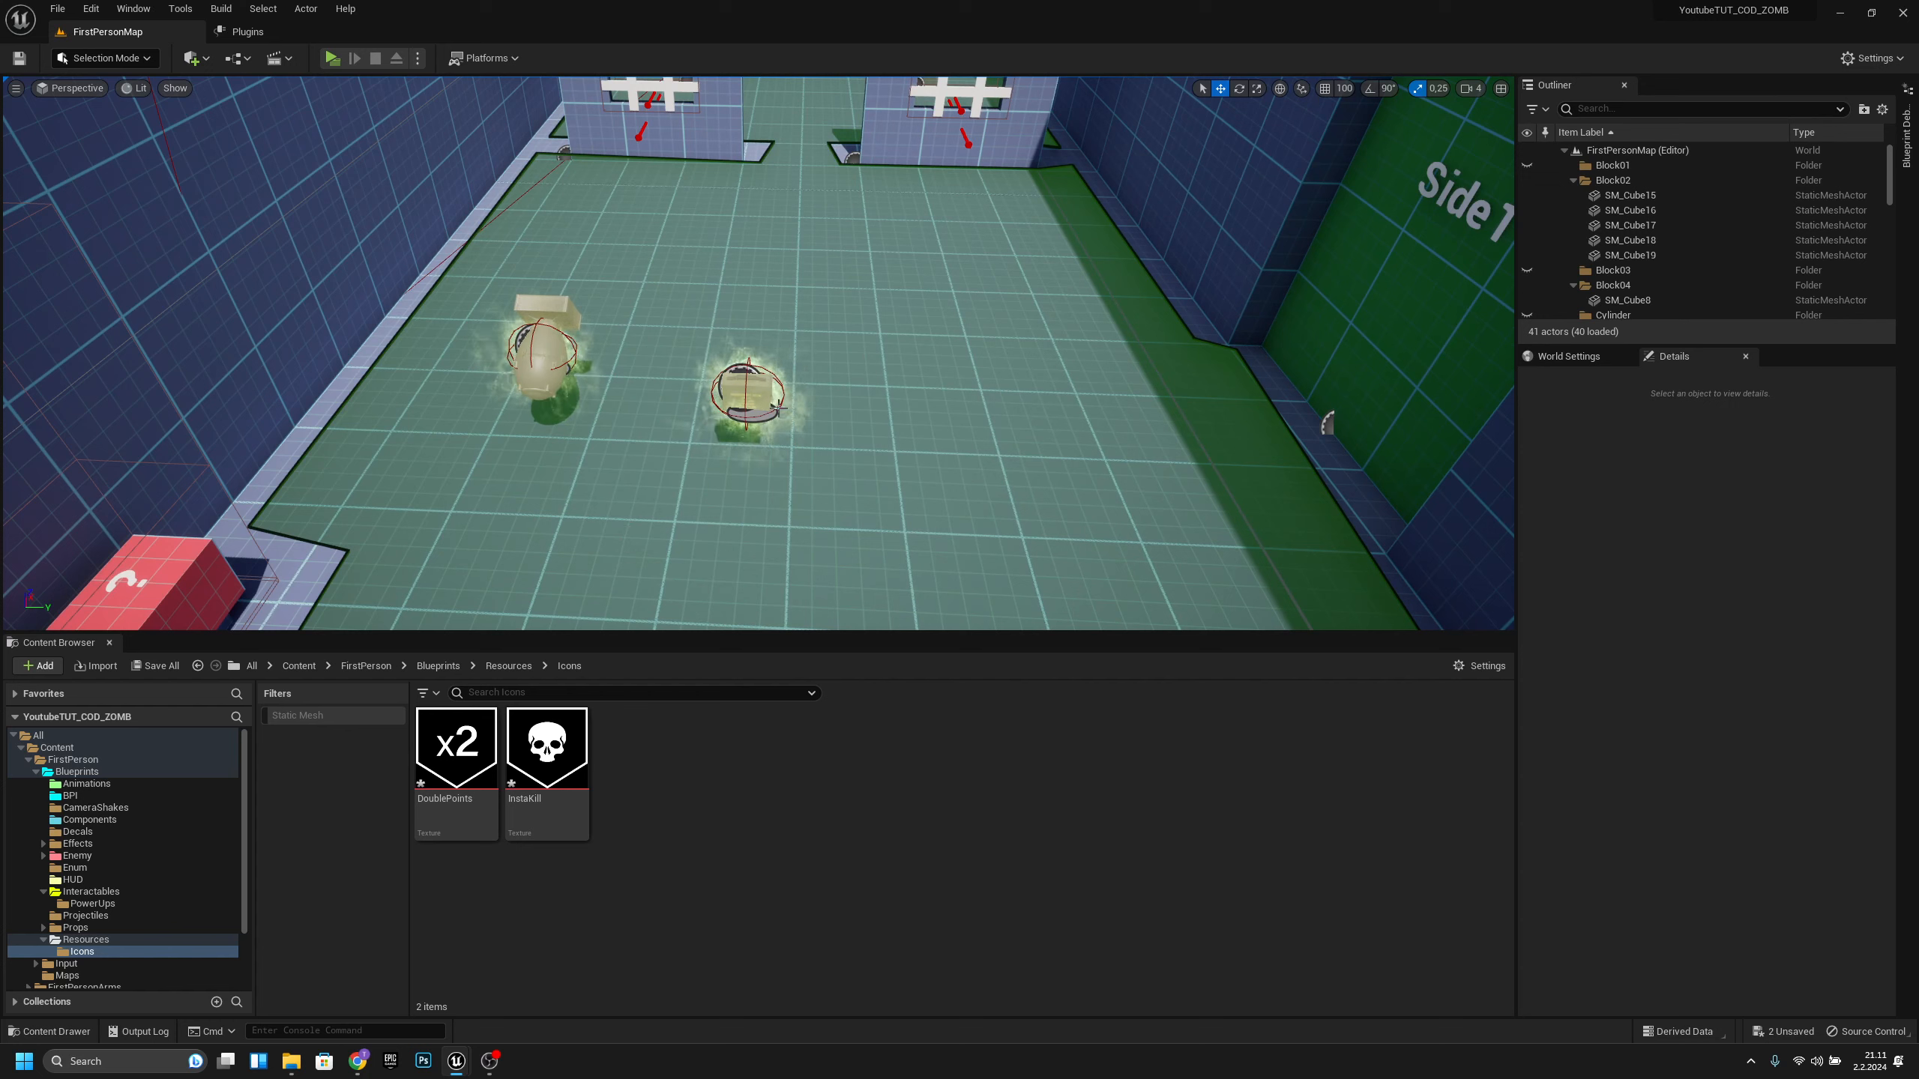
- Search the plugins for 3d text, enable the beta Text 3D plugin, and restart the editor with the unsaved assets saved
left_click(249, 30)
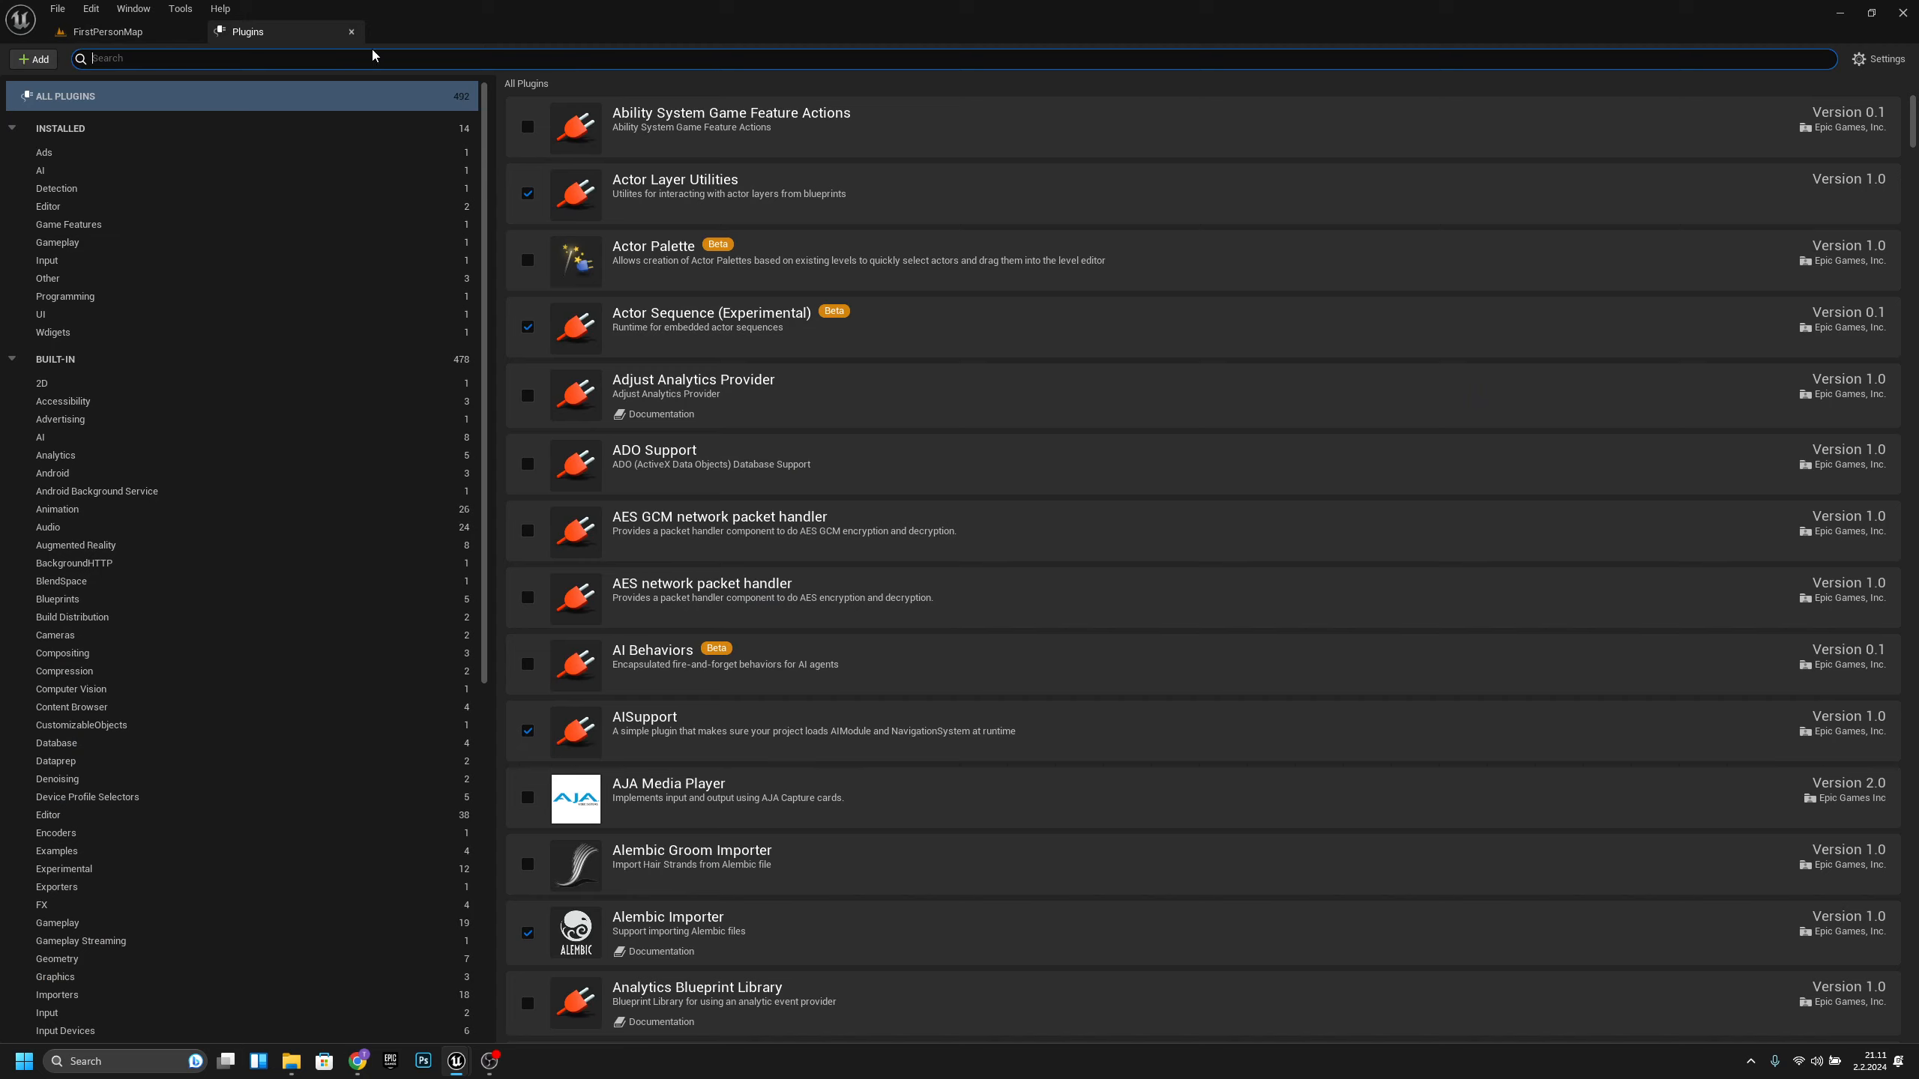
type("3d")
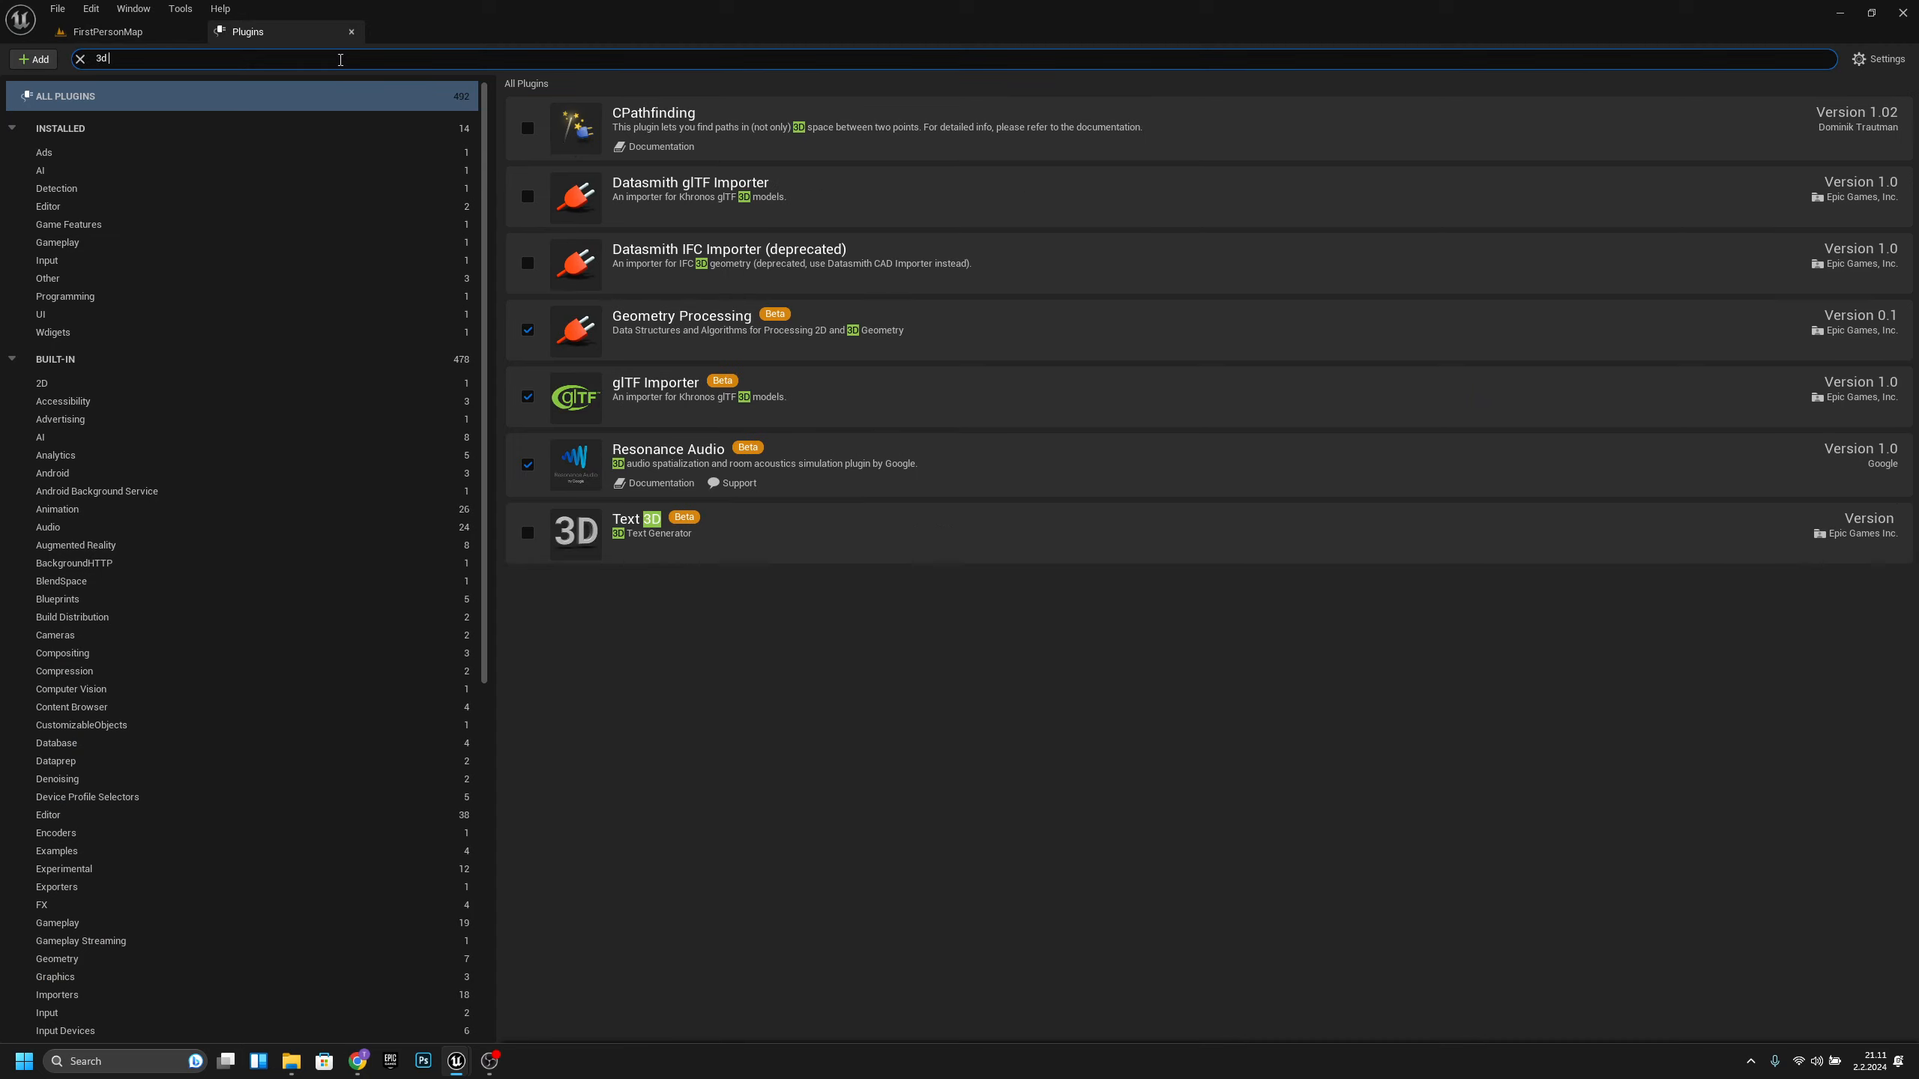
type(" text")
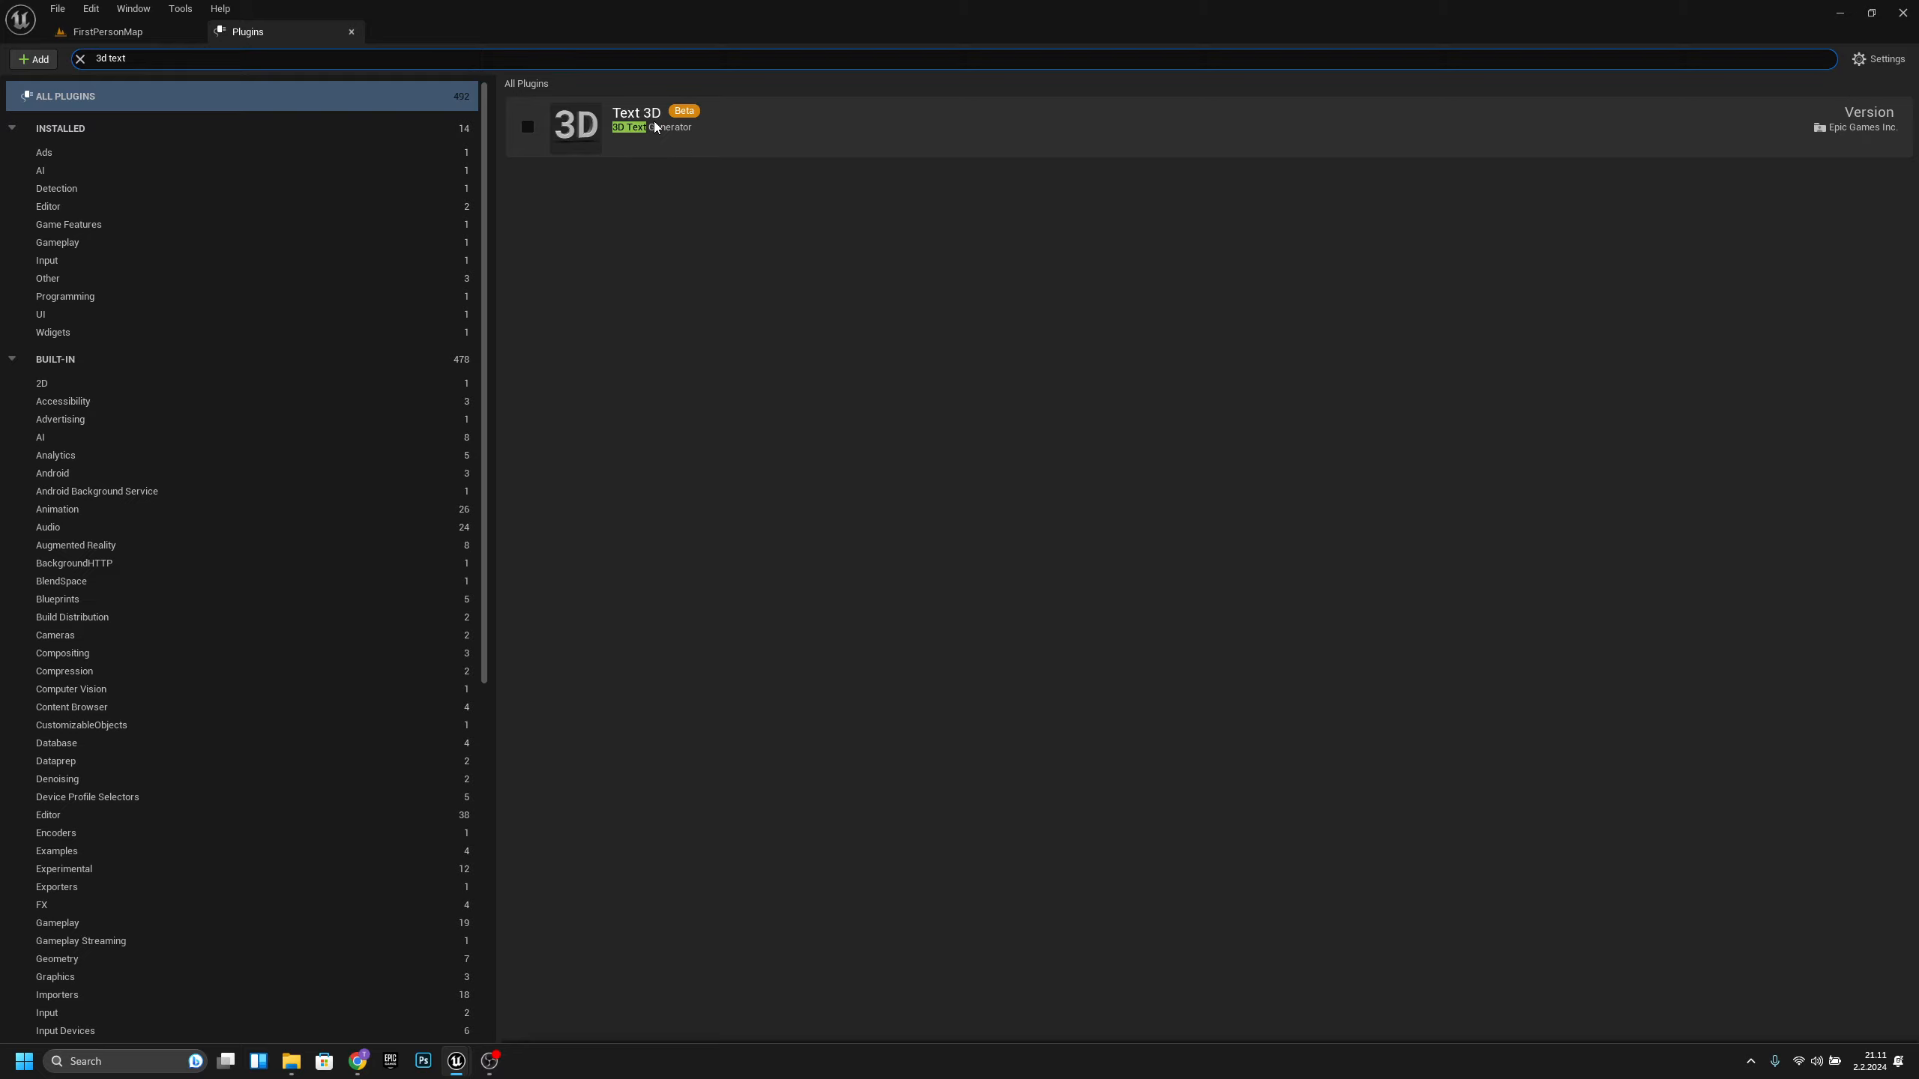
left_click(526, 126)
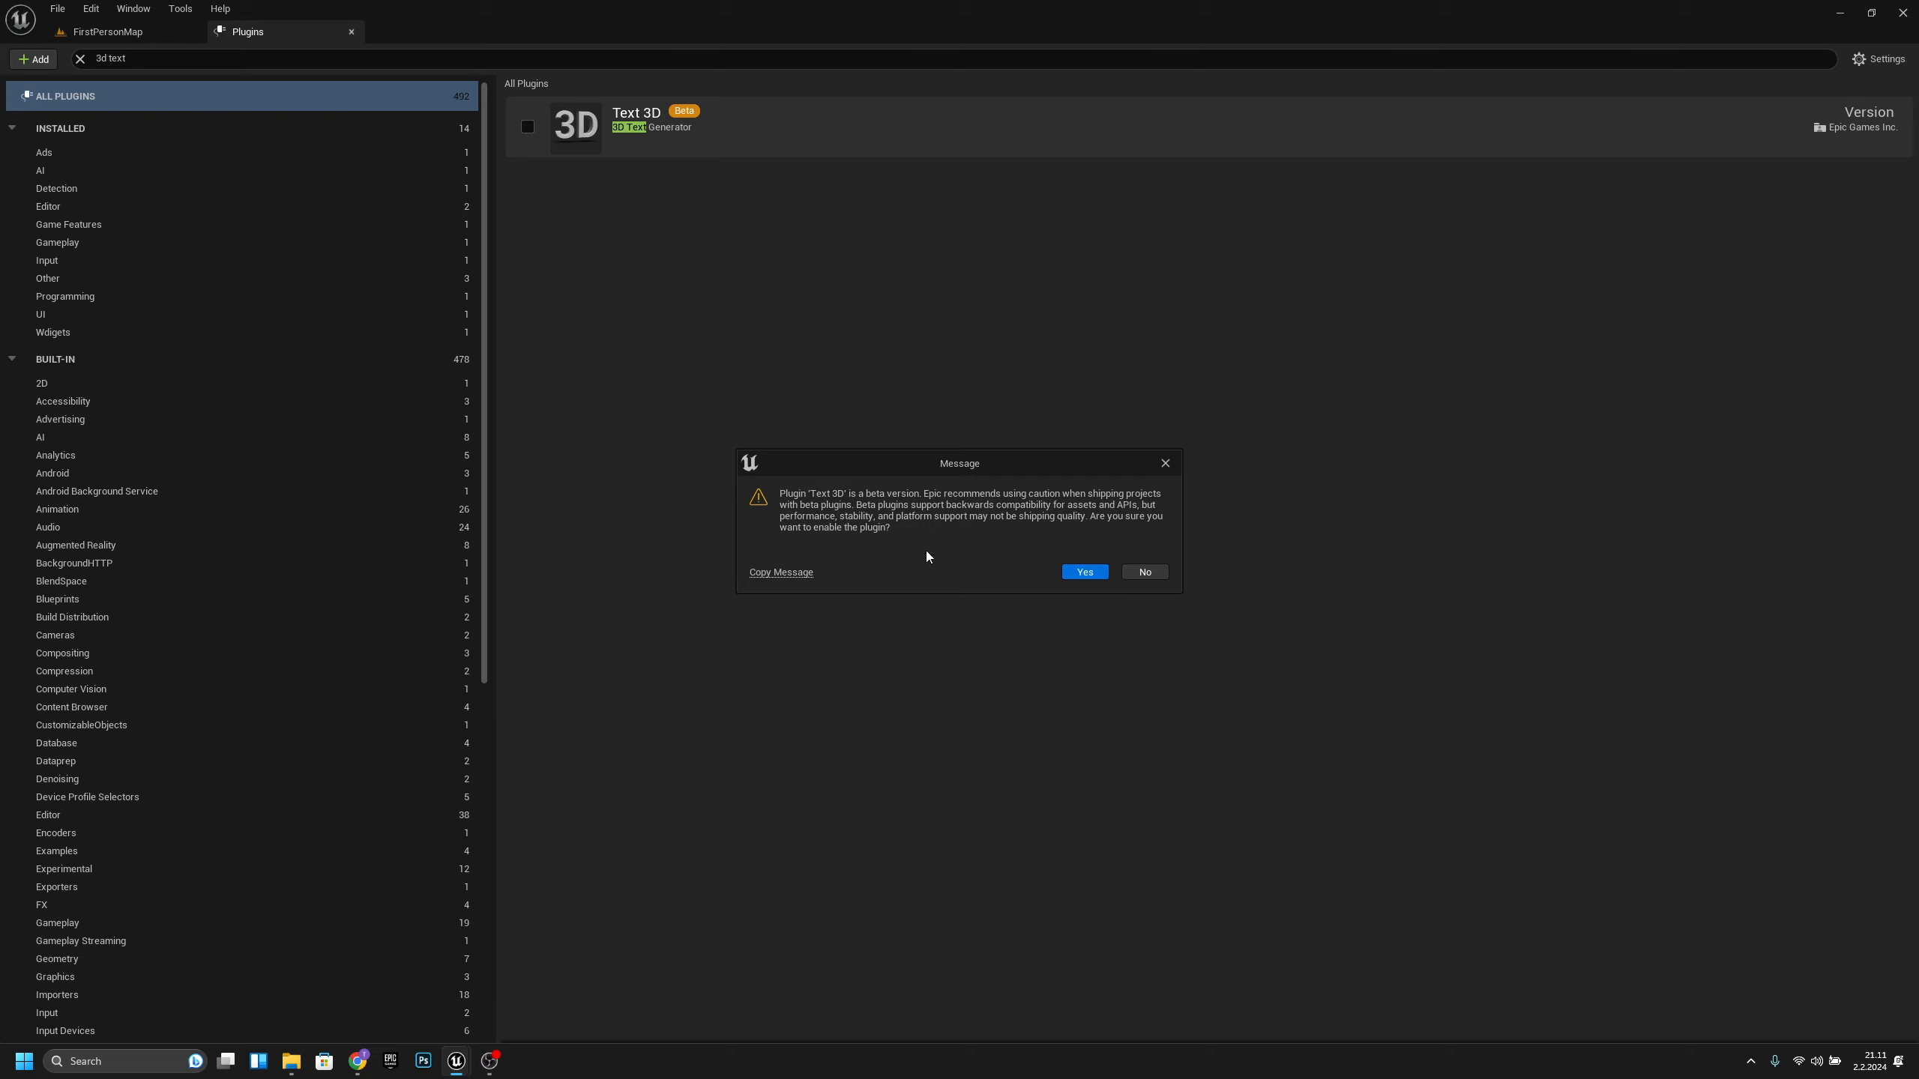
left_click(1085, 572)
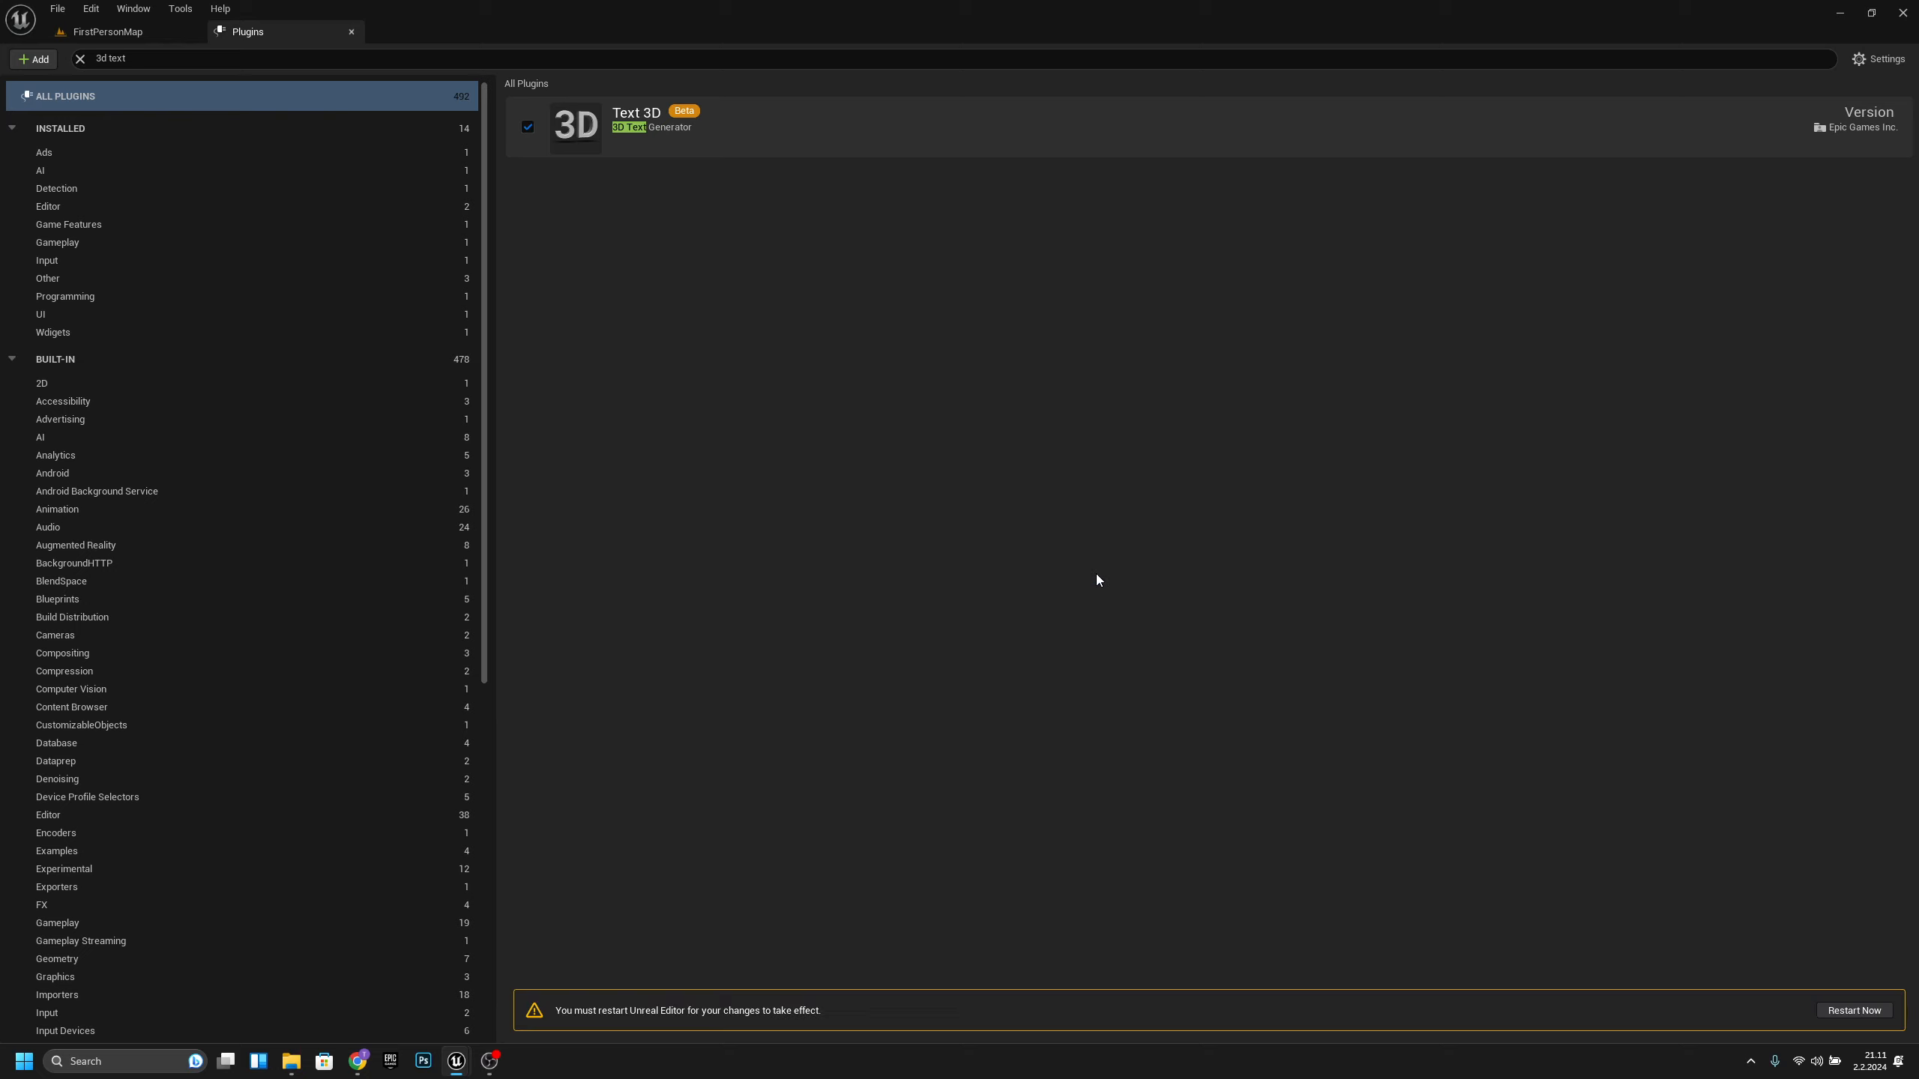
left_click(1851, 1017)
left_click(969, 694)
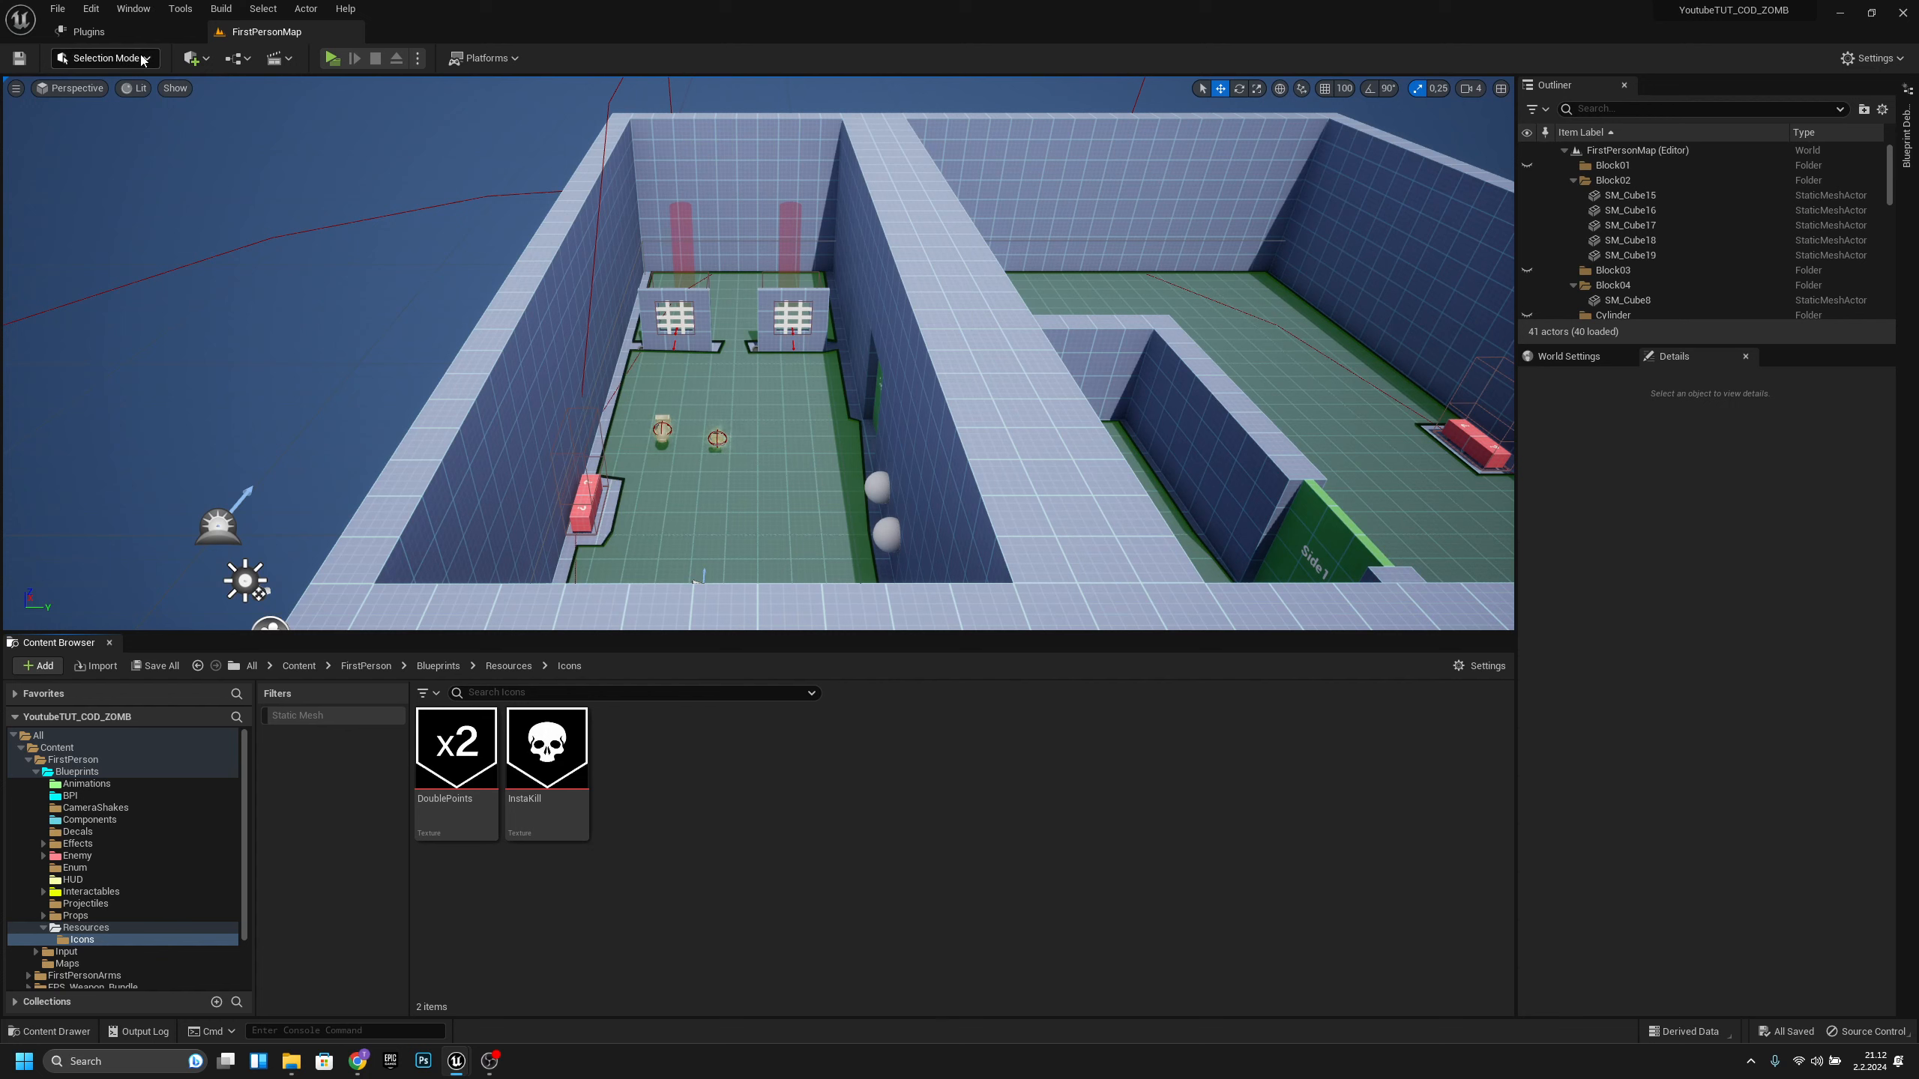
- Place the FirstPersonMap level ahead of the Plugins page and close Plugins
left_click_drag(272, 30, 113, 31)
left_click(250, 31)
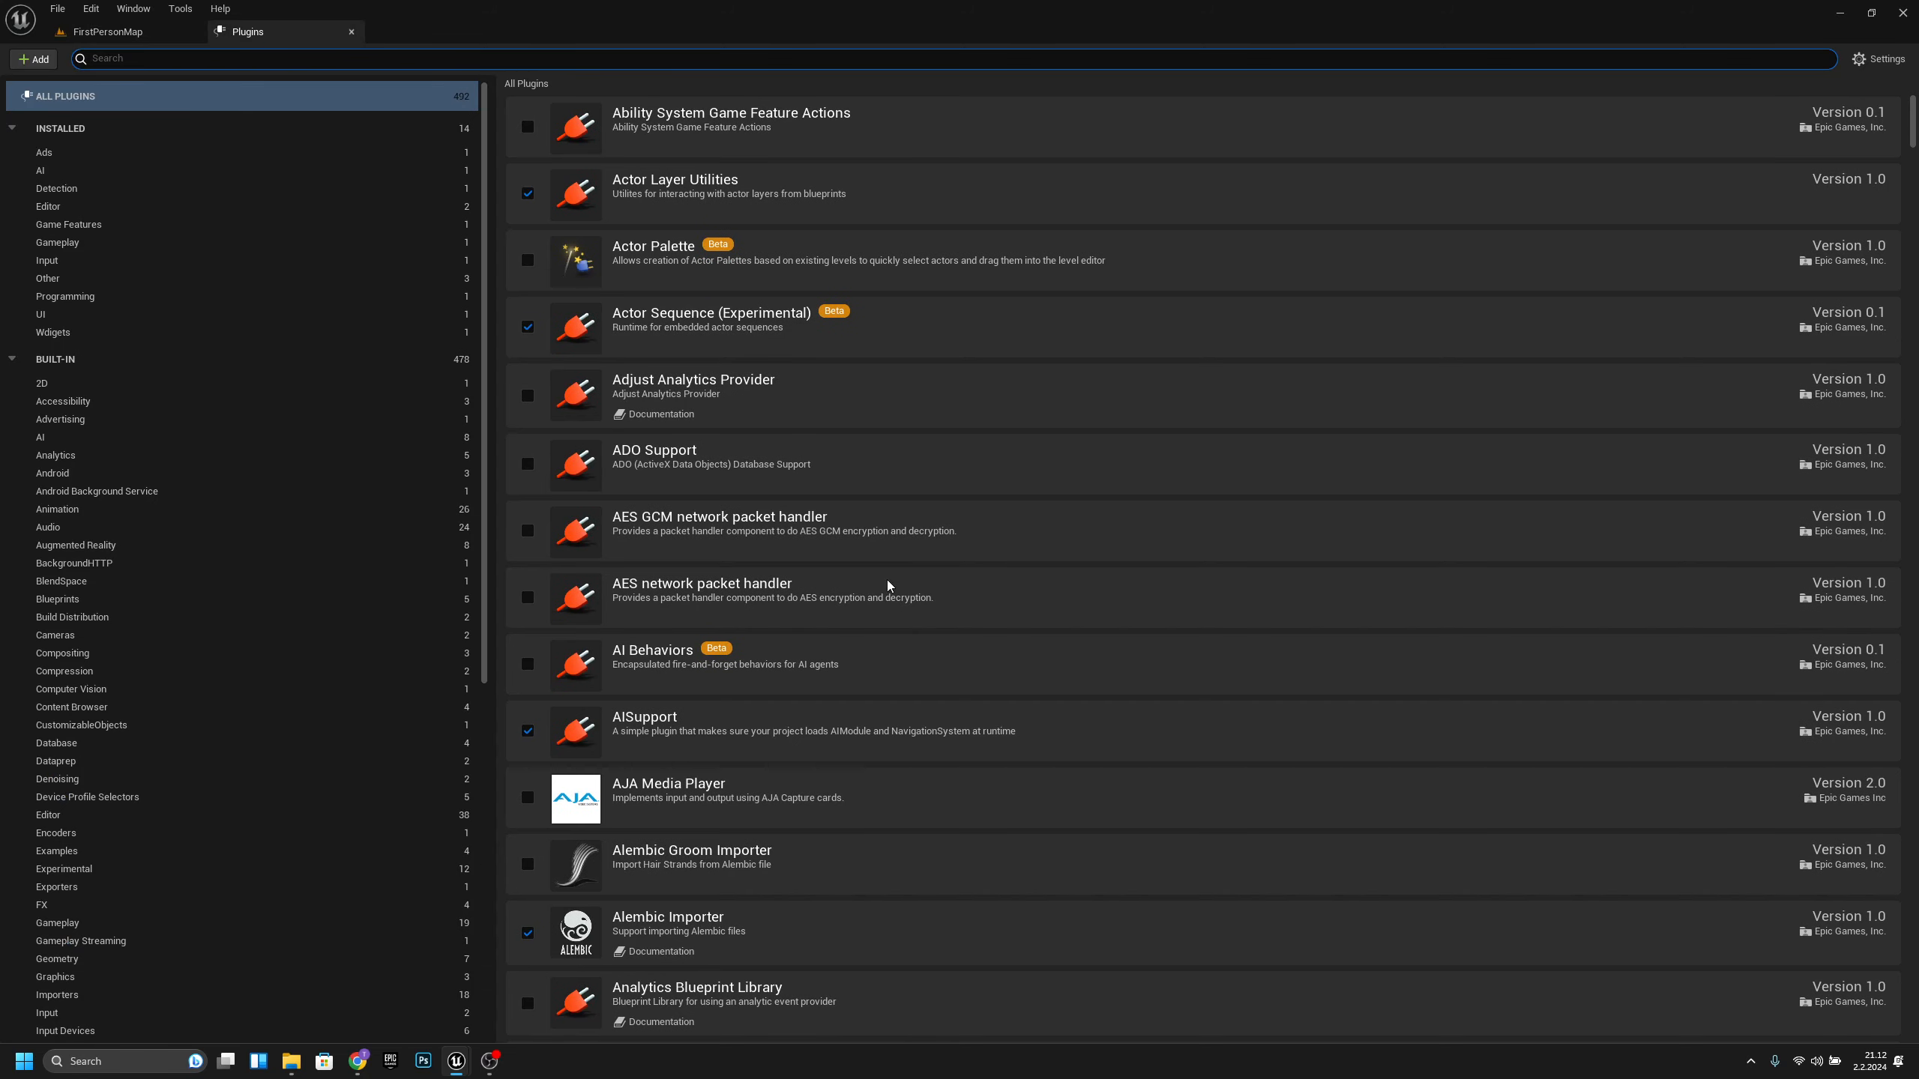
left_click(352, 31)
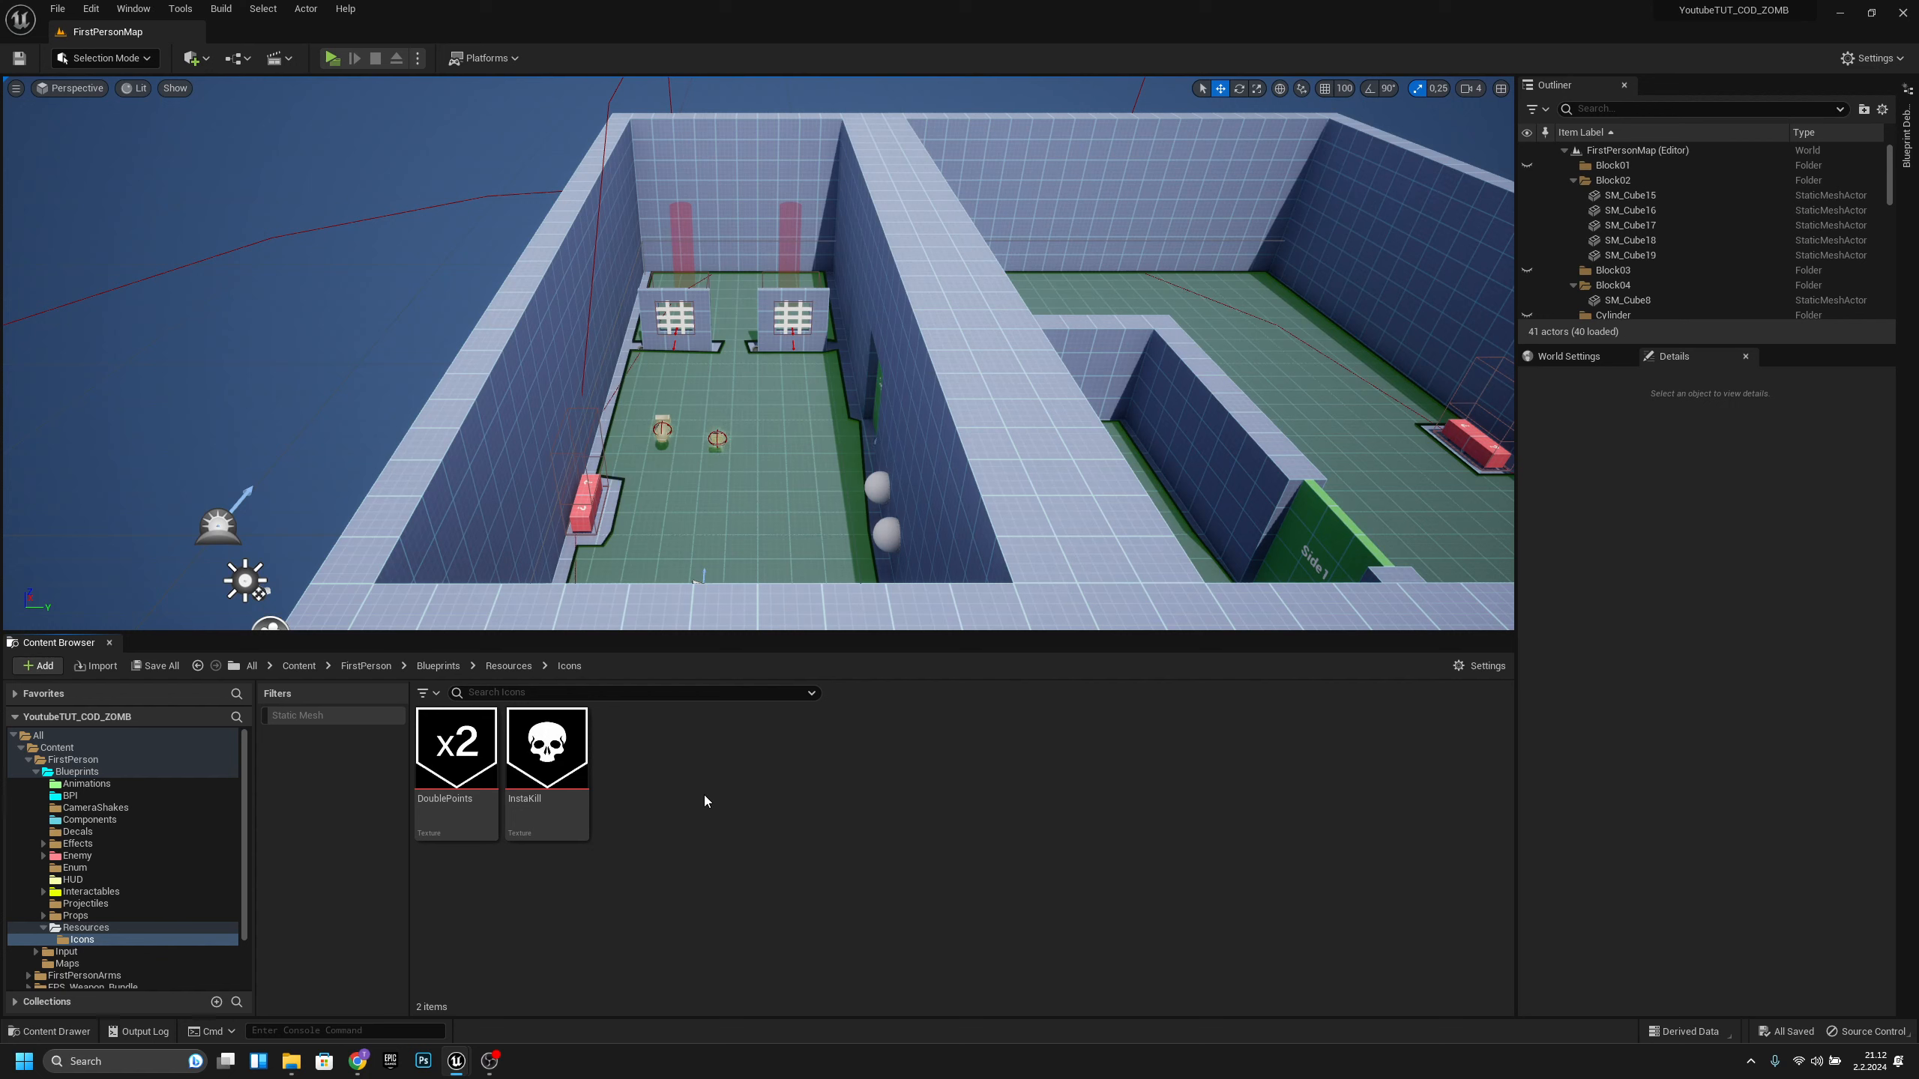
- Duplicate the MaxAmmo blueprint in the Interactables PowerUps folder and name the copy DoublePoints
left_click(116, 892)
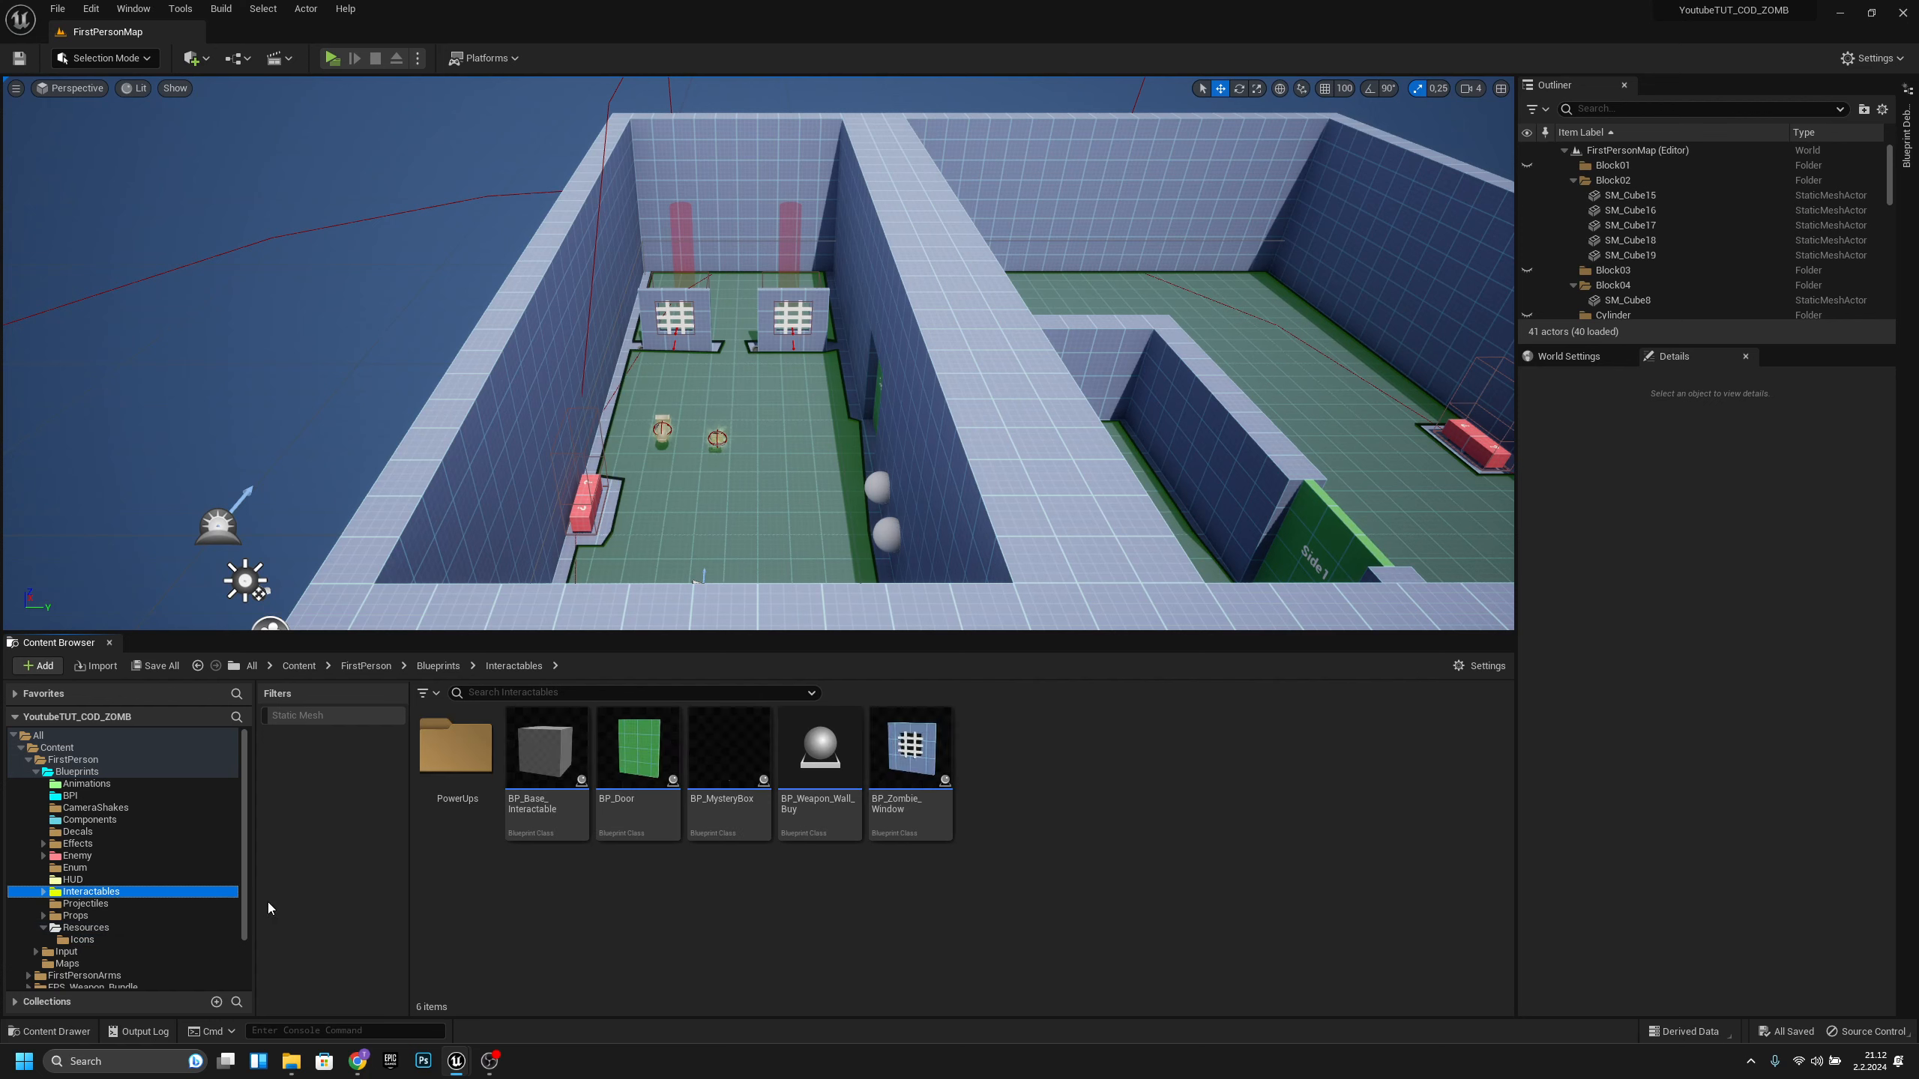
double_click(456, 748)
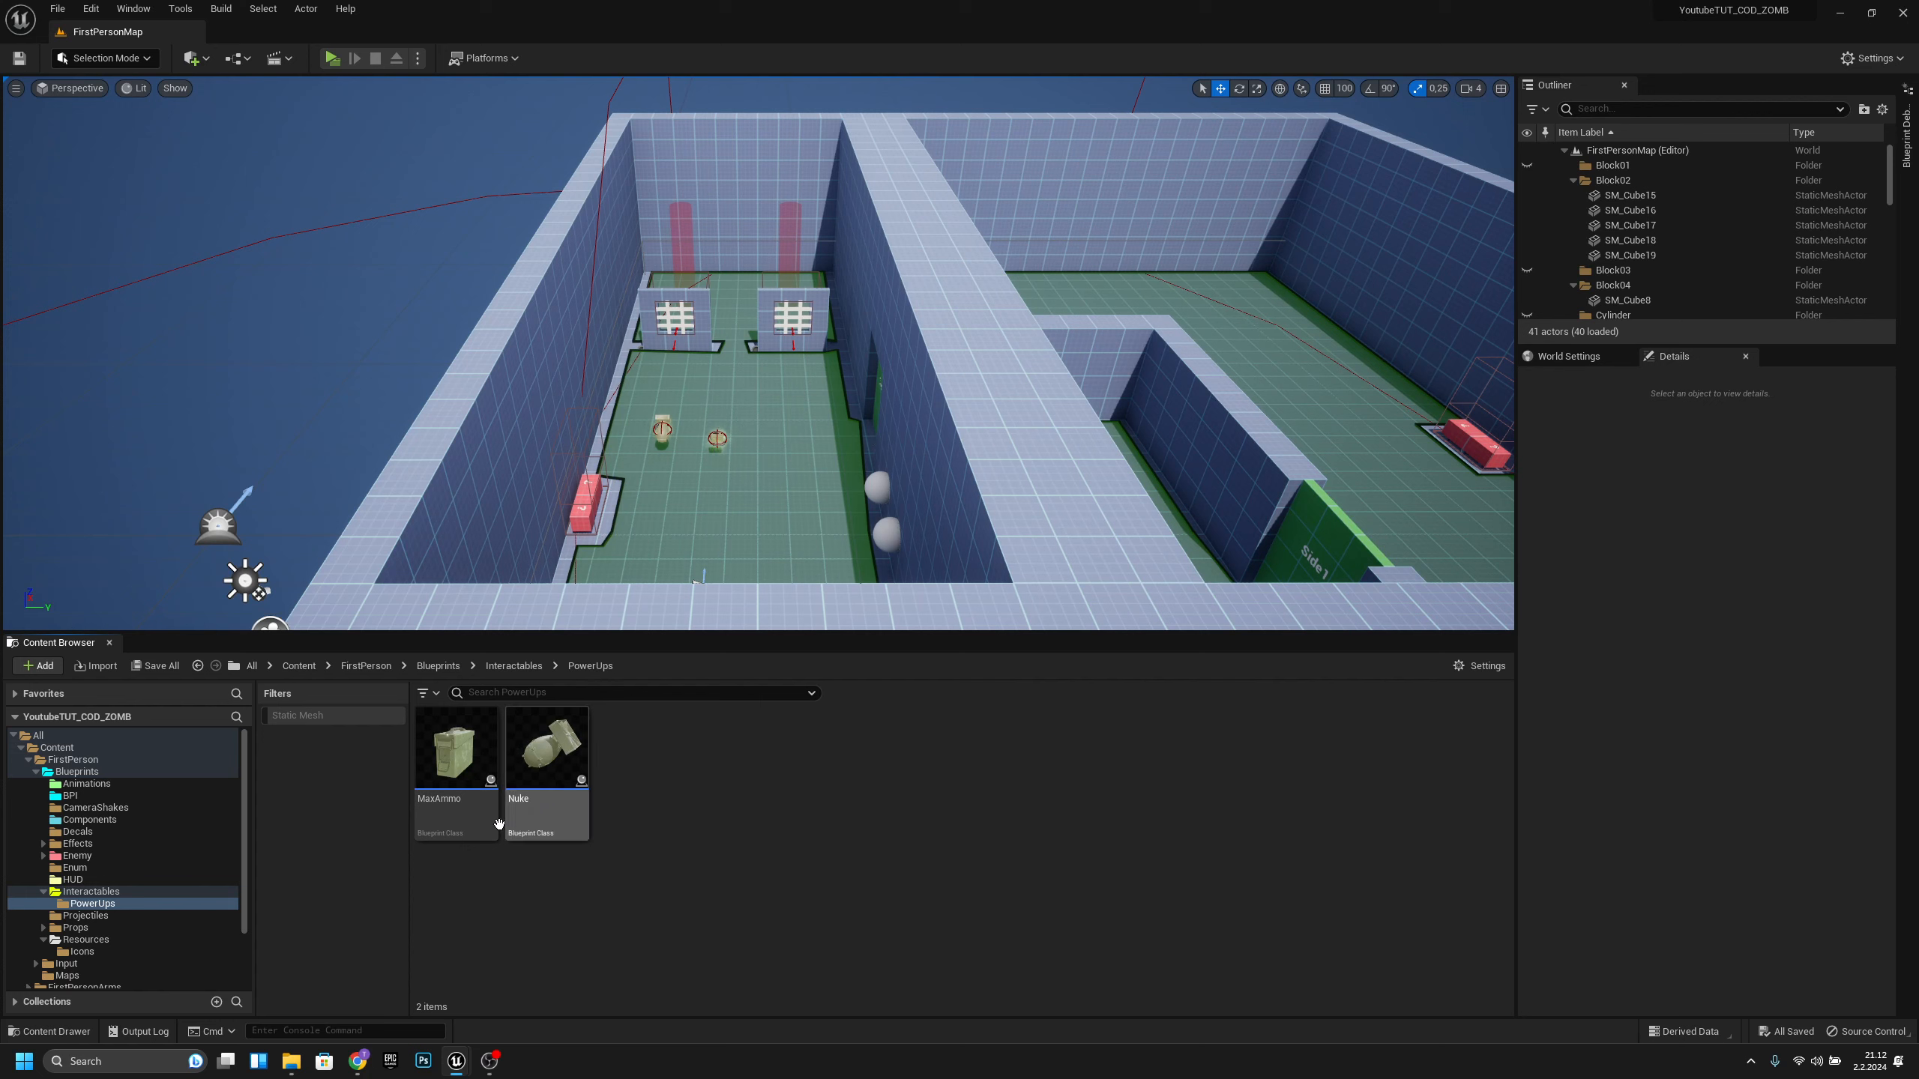
right_click(469, 775)
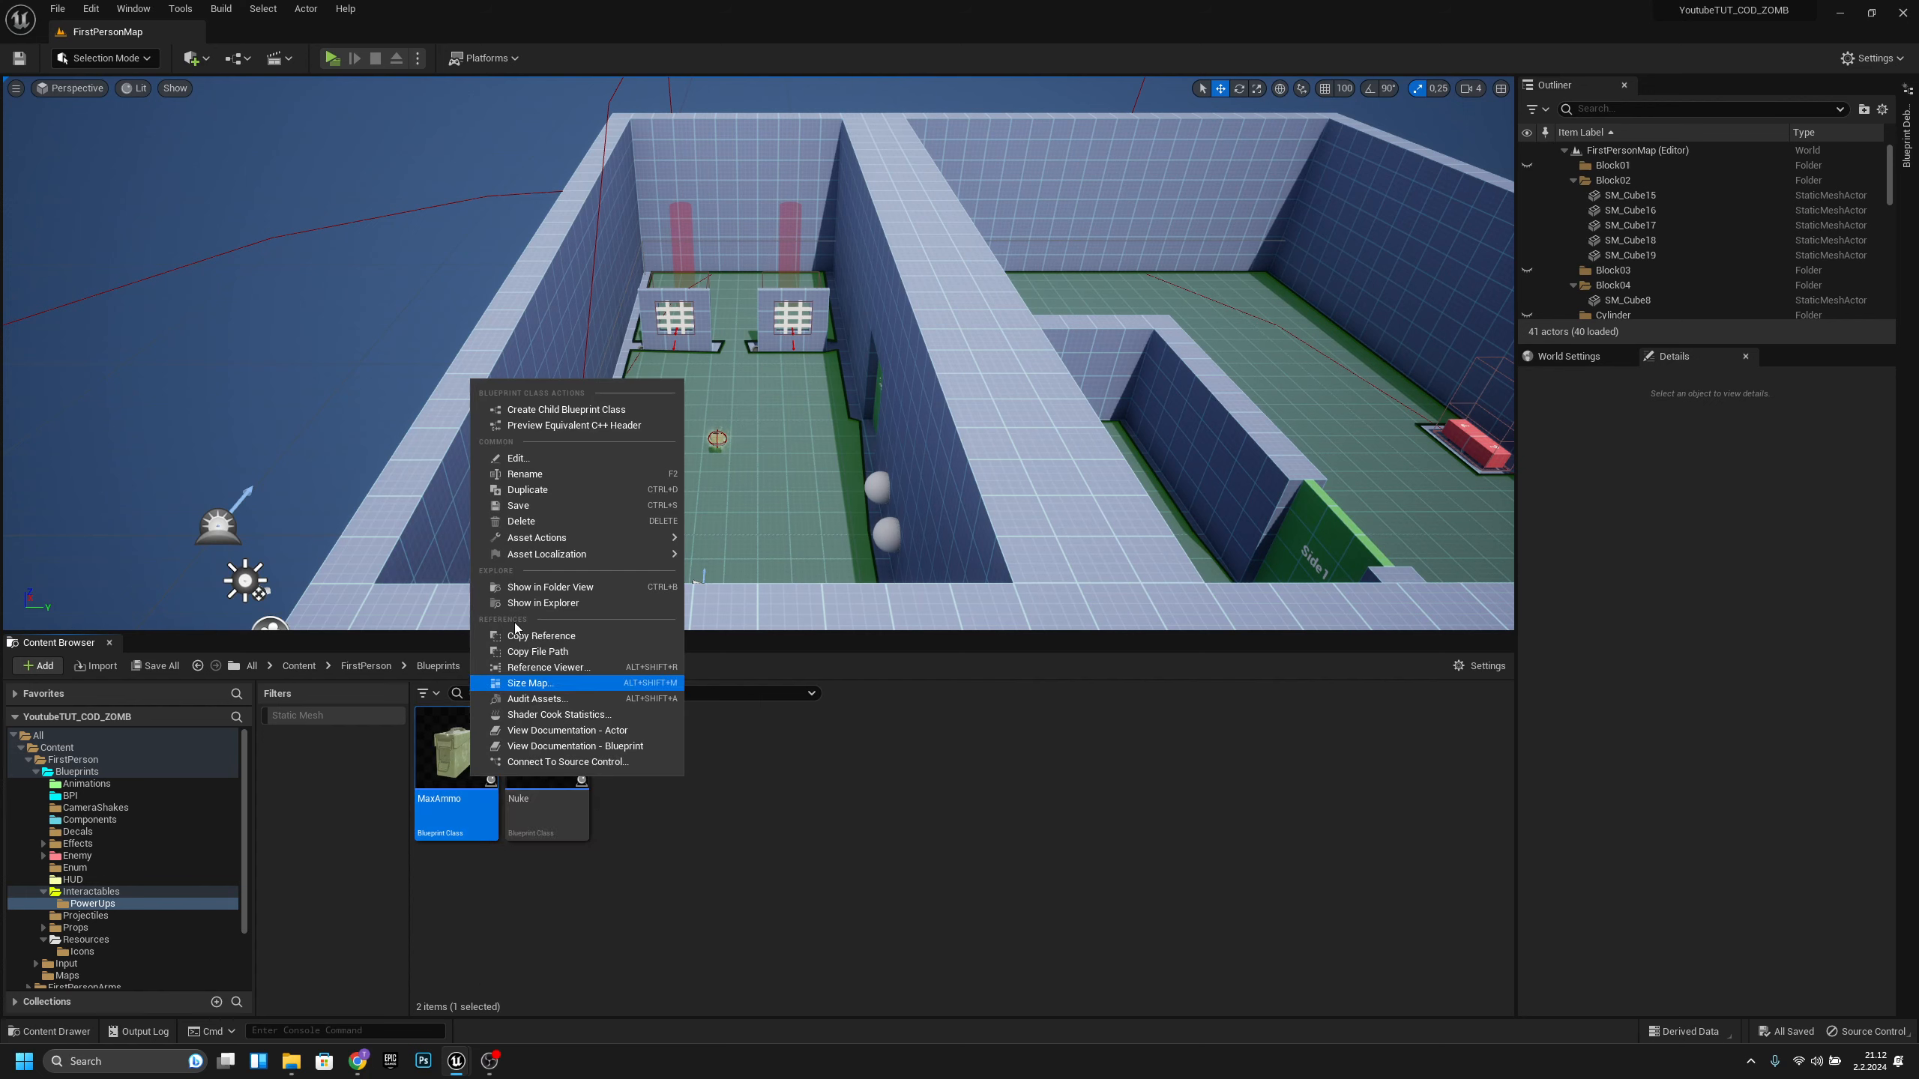
left_click(528, 489)
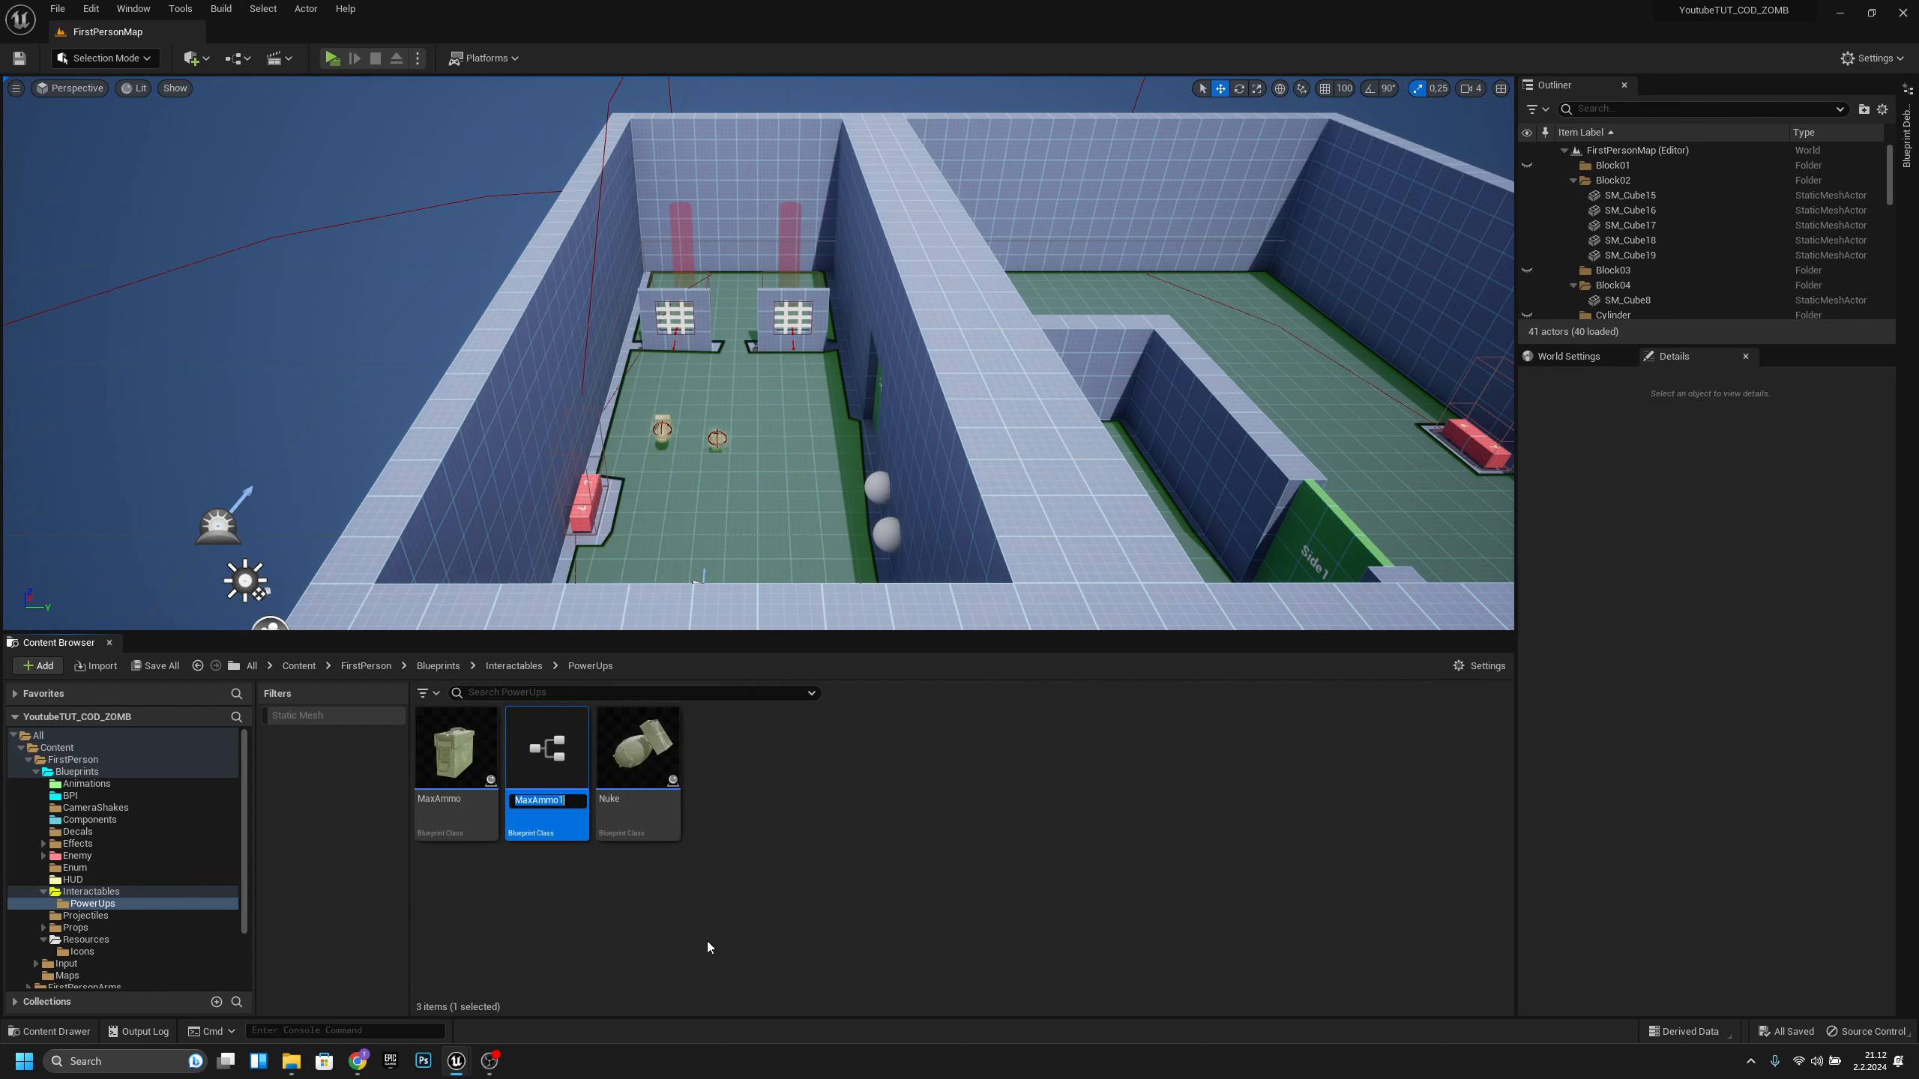
type("DoublePoints")
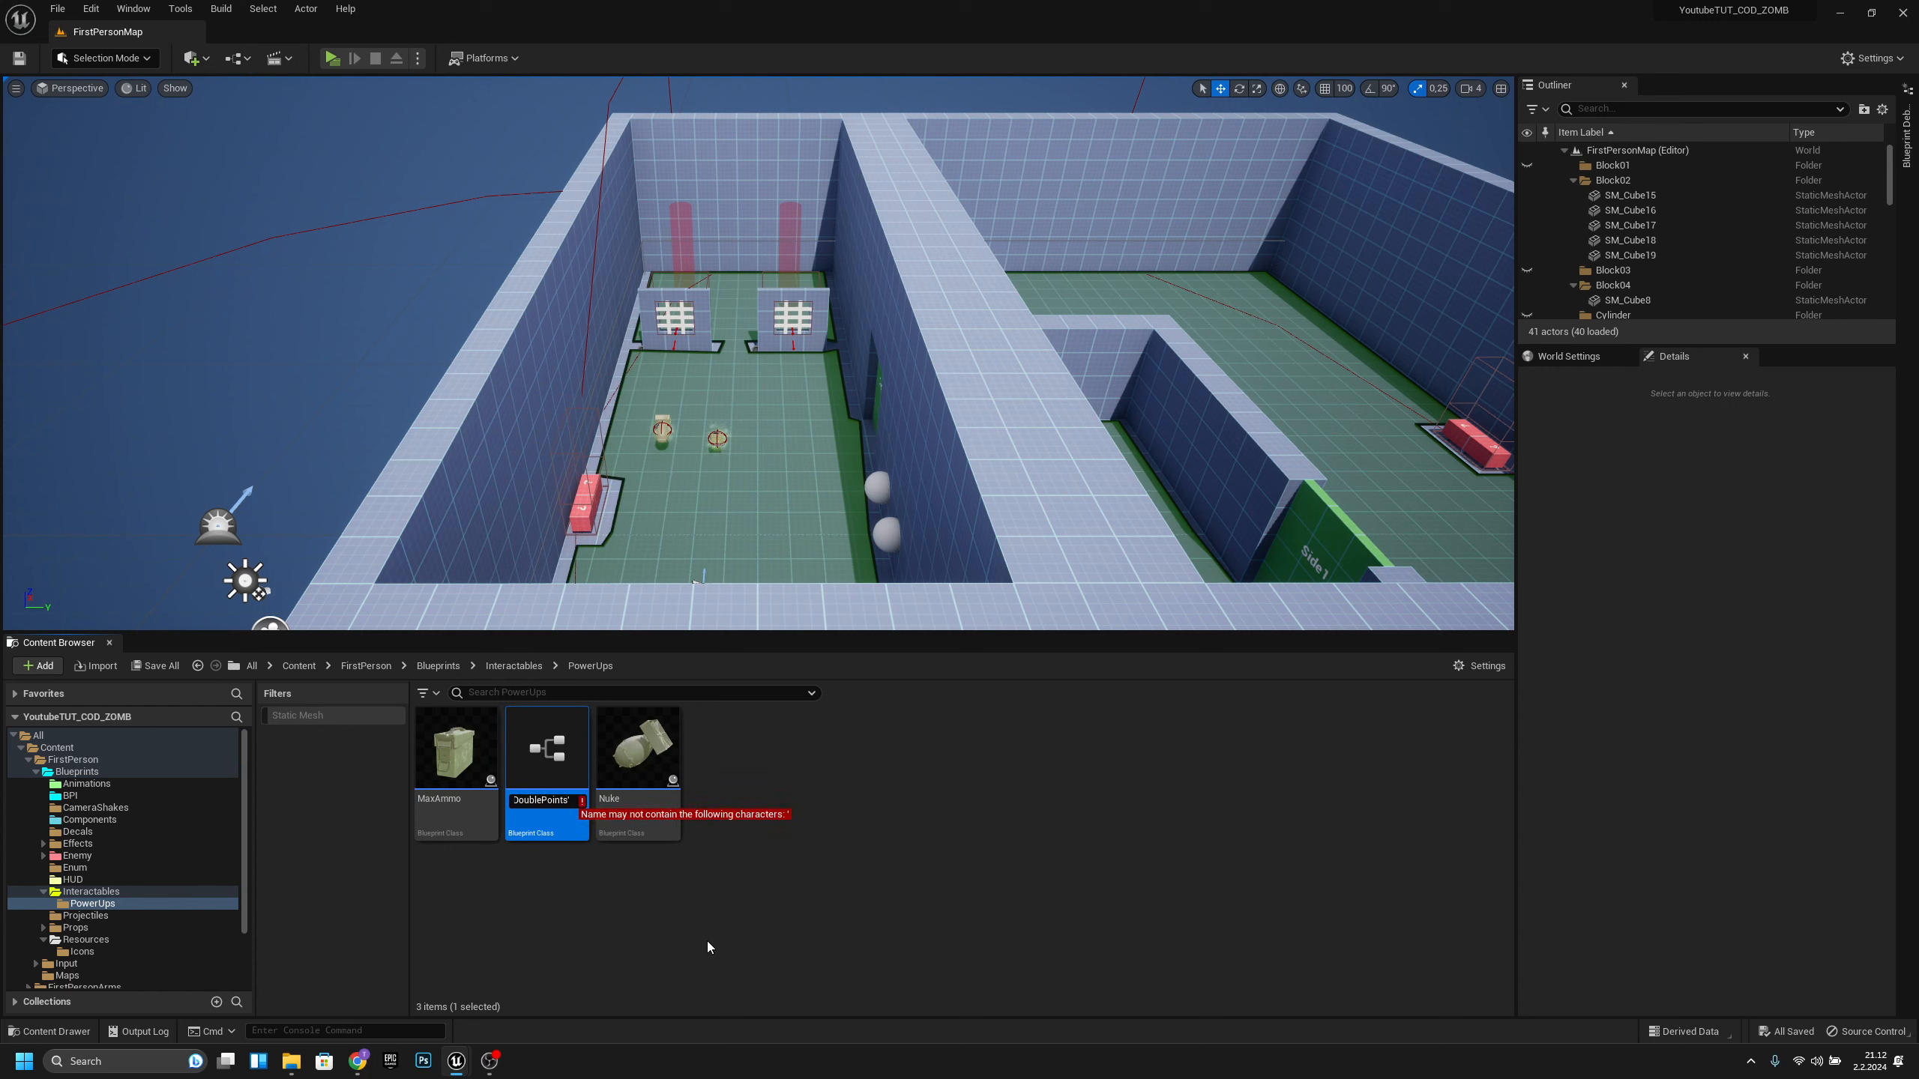
key("Return")
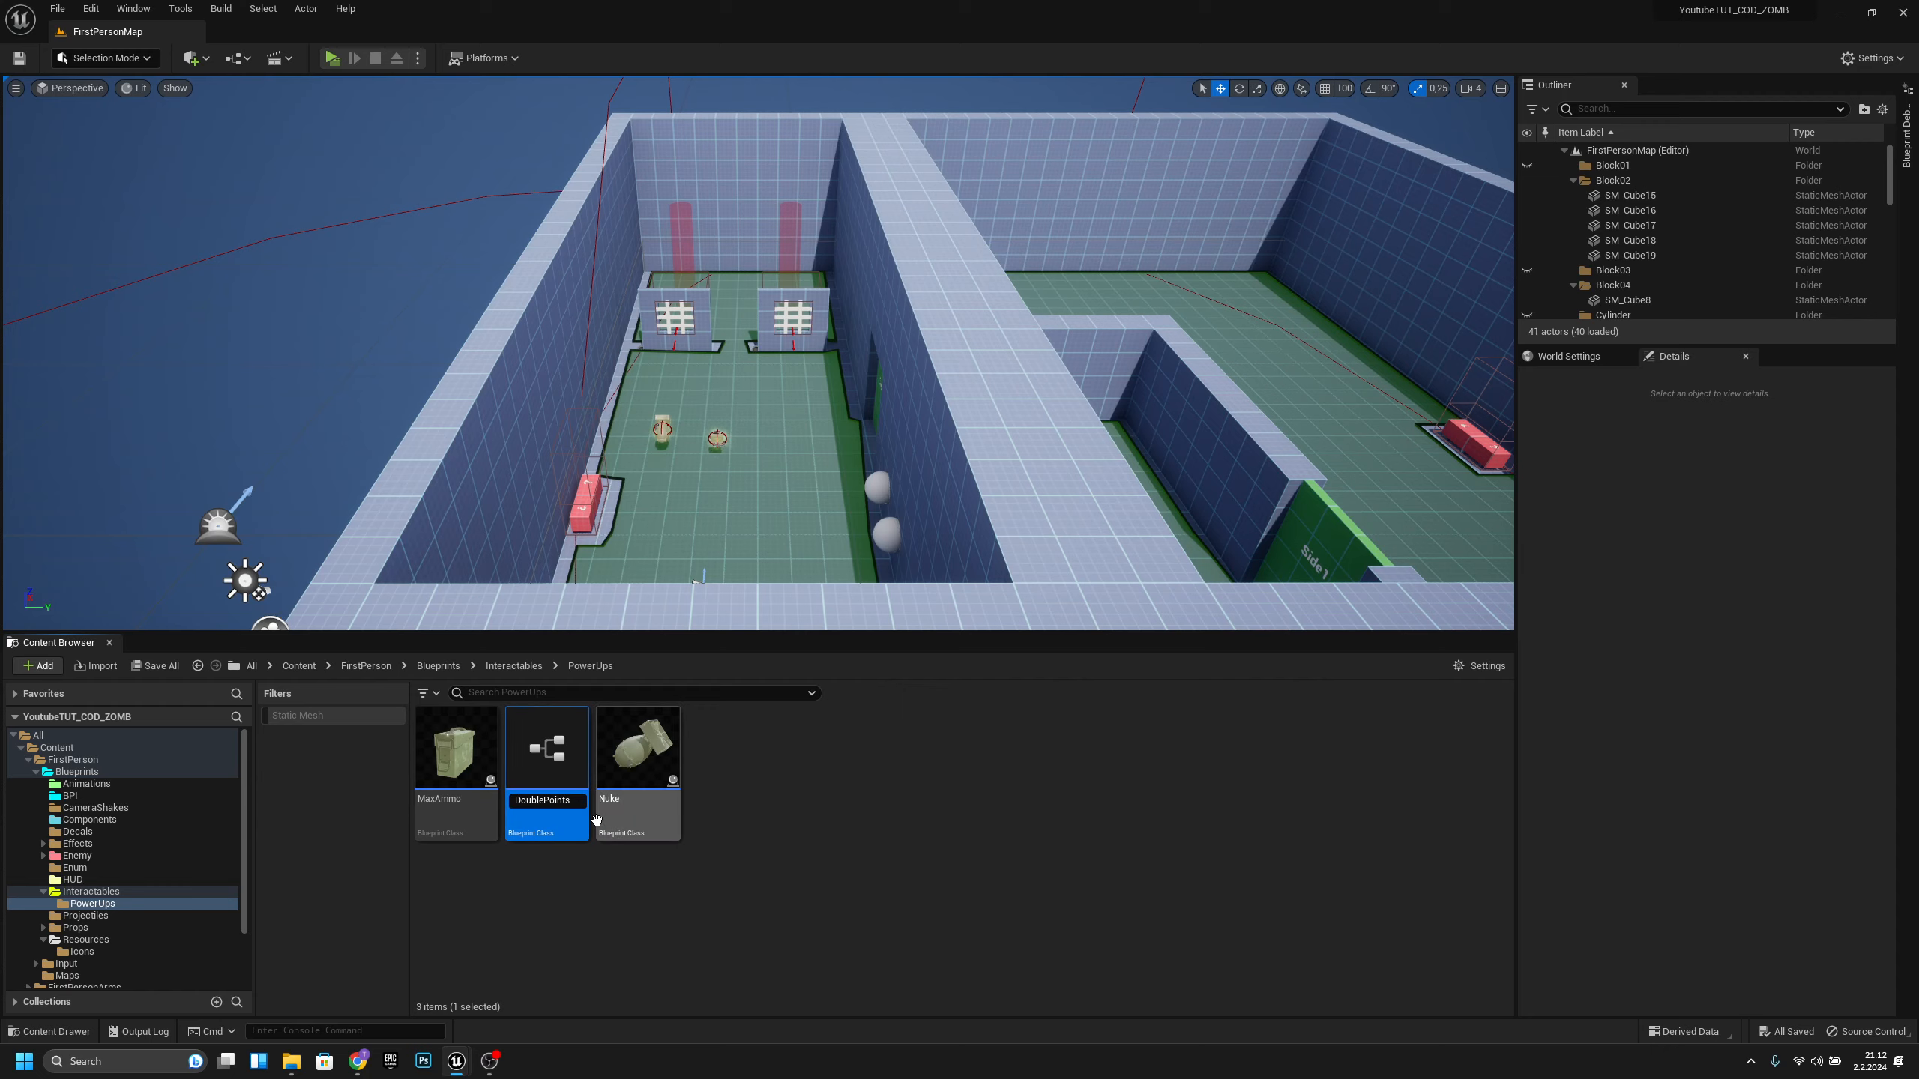
- Open the DoublePoints blueprint's 3D view and delete its StaticMesh component
double_click(455, 748)
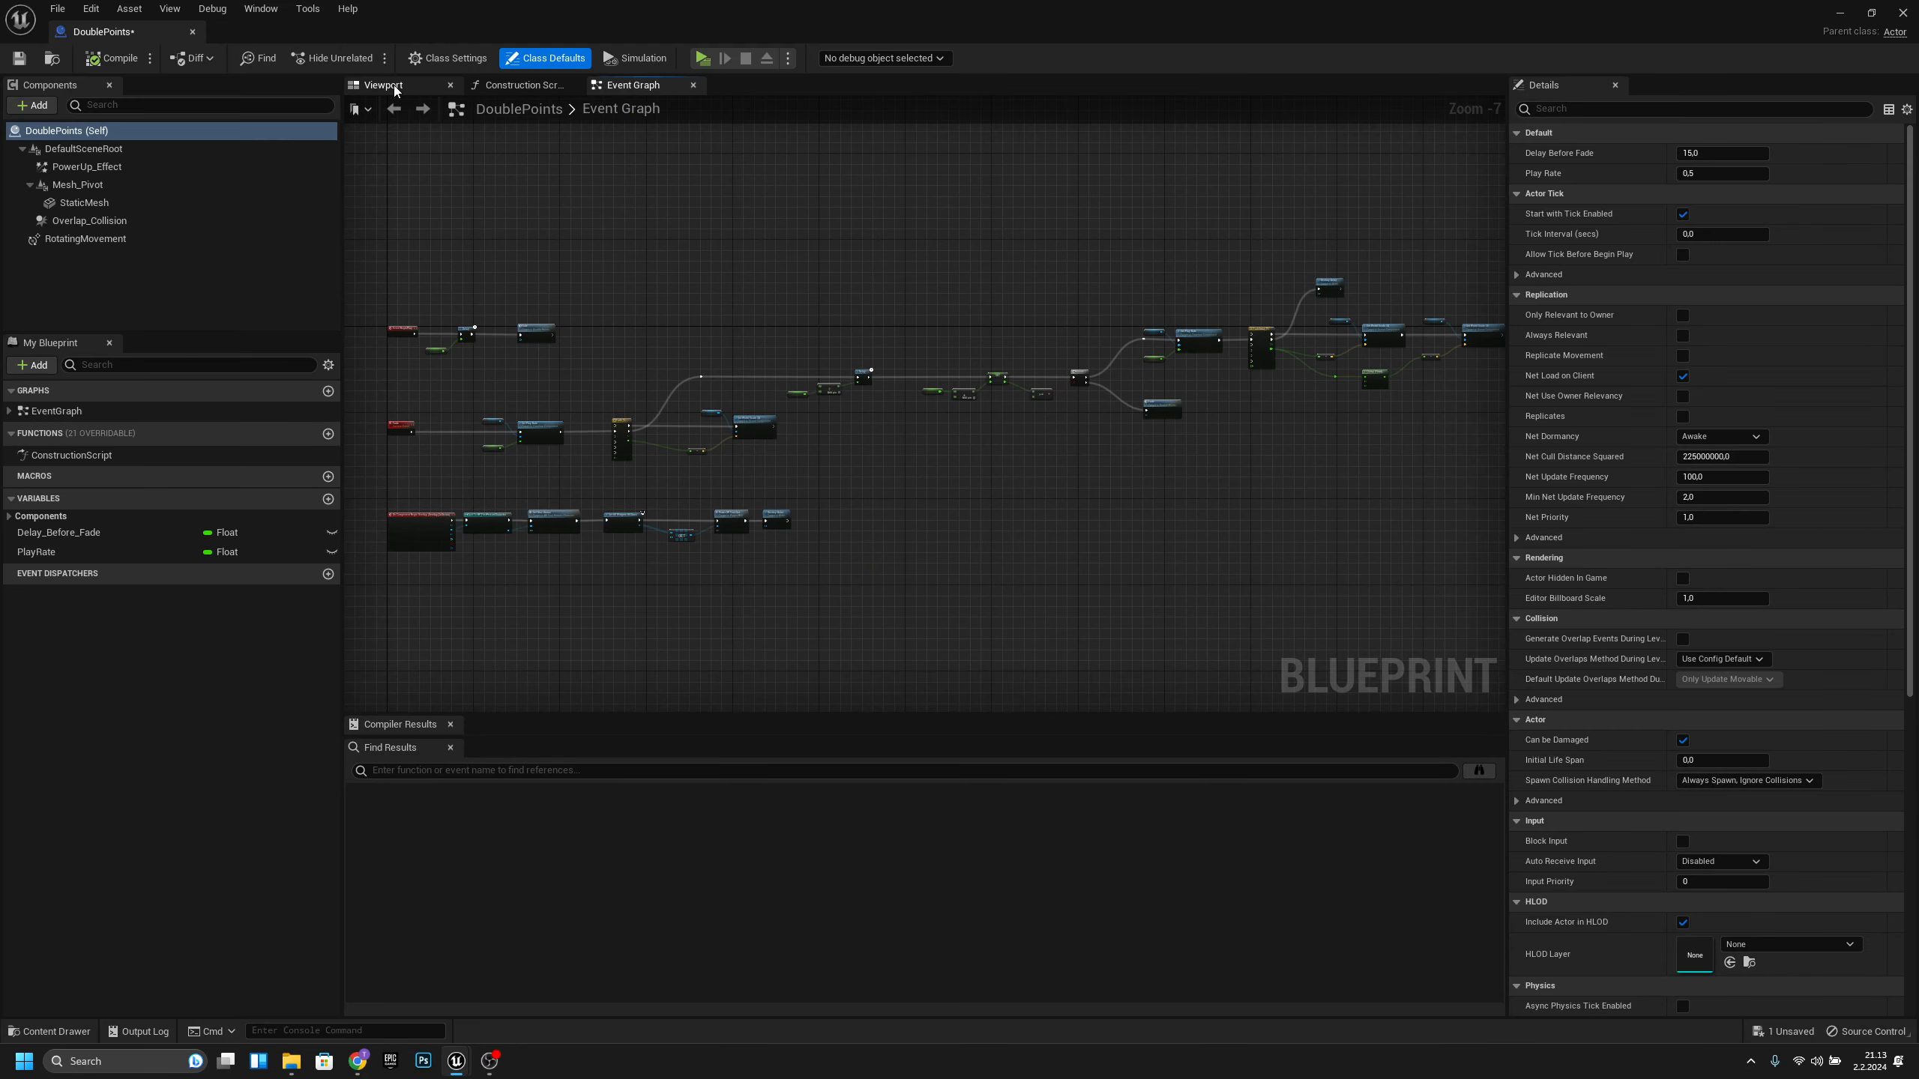
left_click(394, 88)
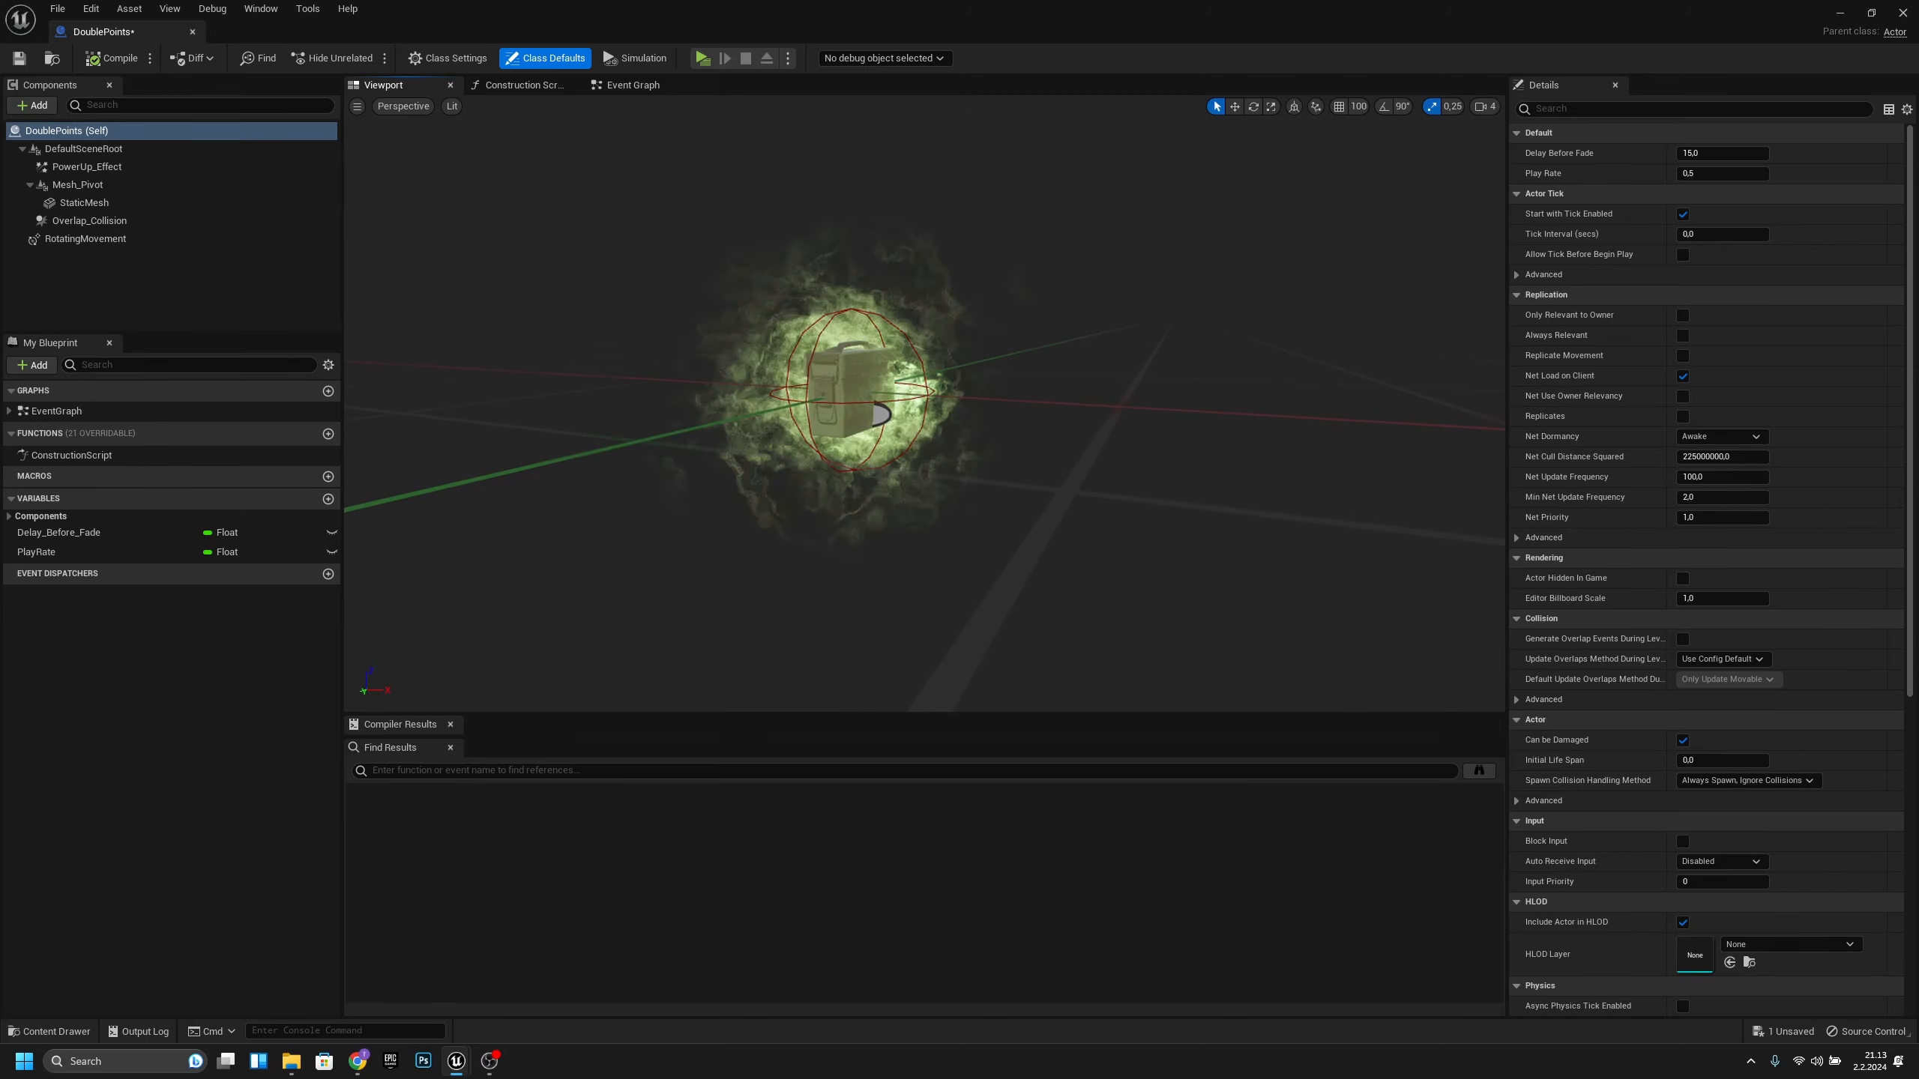
left_click(85, 203)
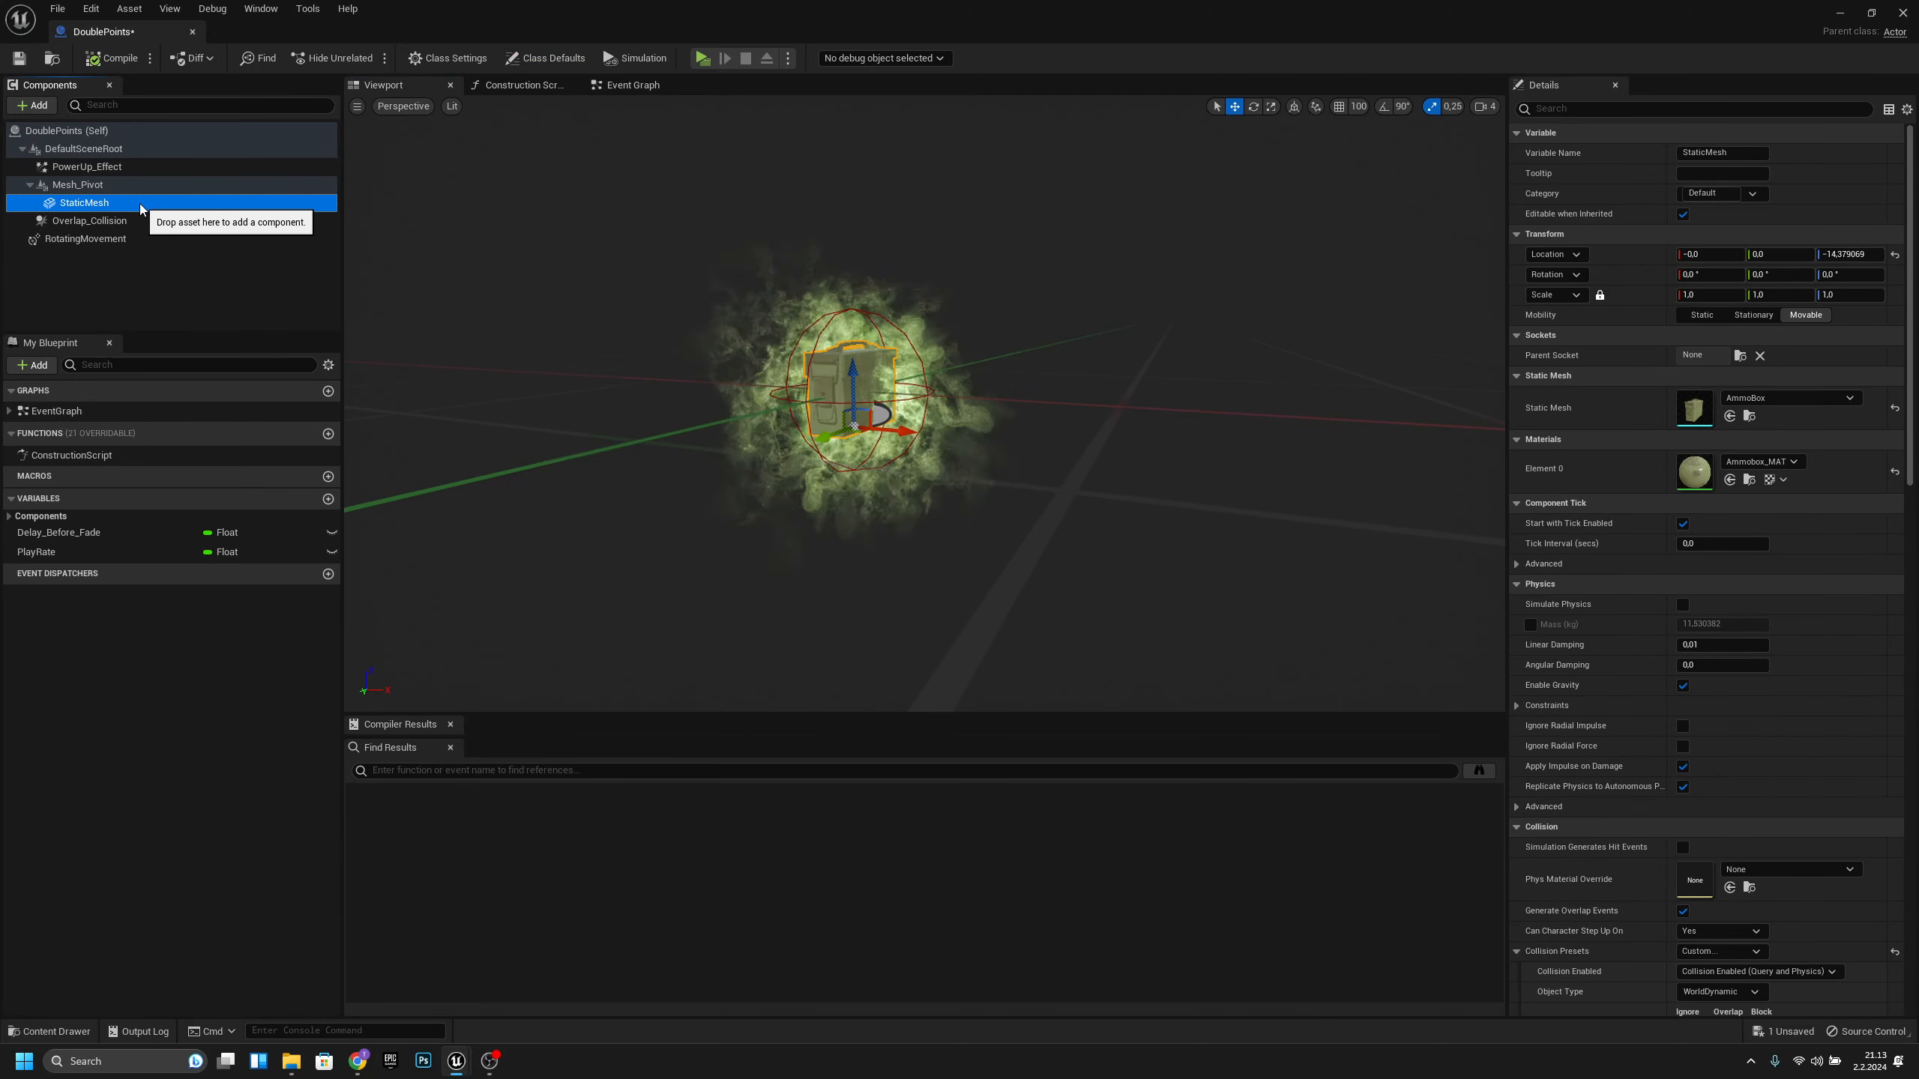
key("Delete")
- Add a Text 3D component as a child of Mesh_Pivot in the DoublePoints blueprint
left_click(98, 190)
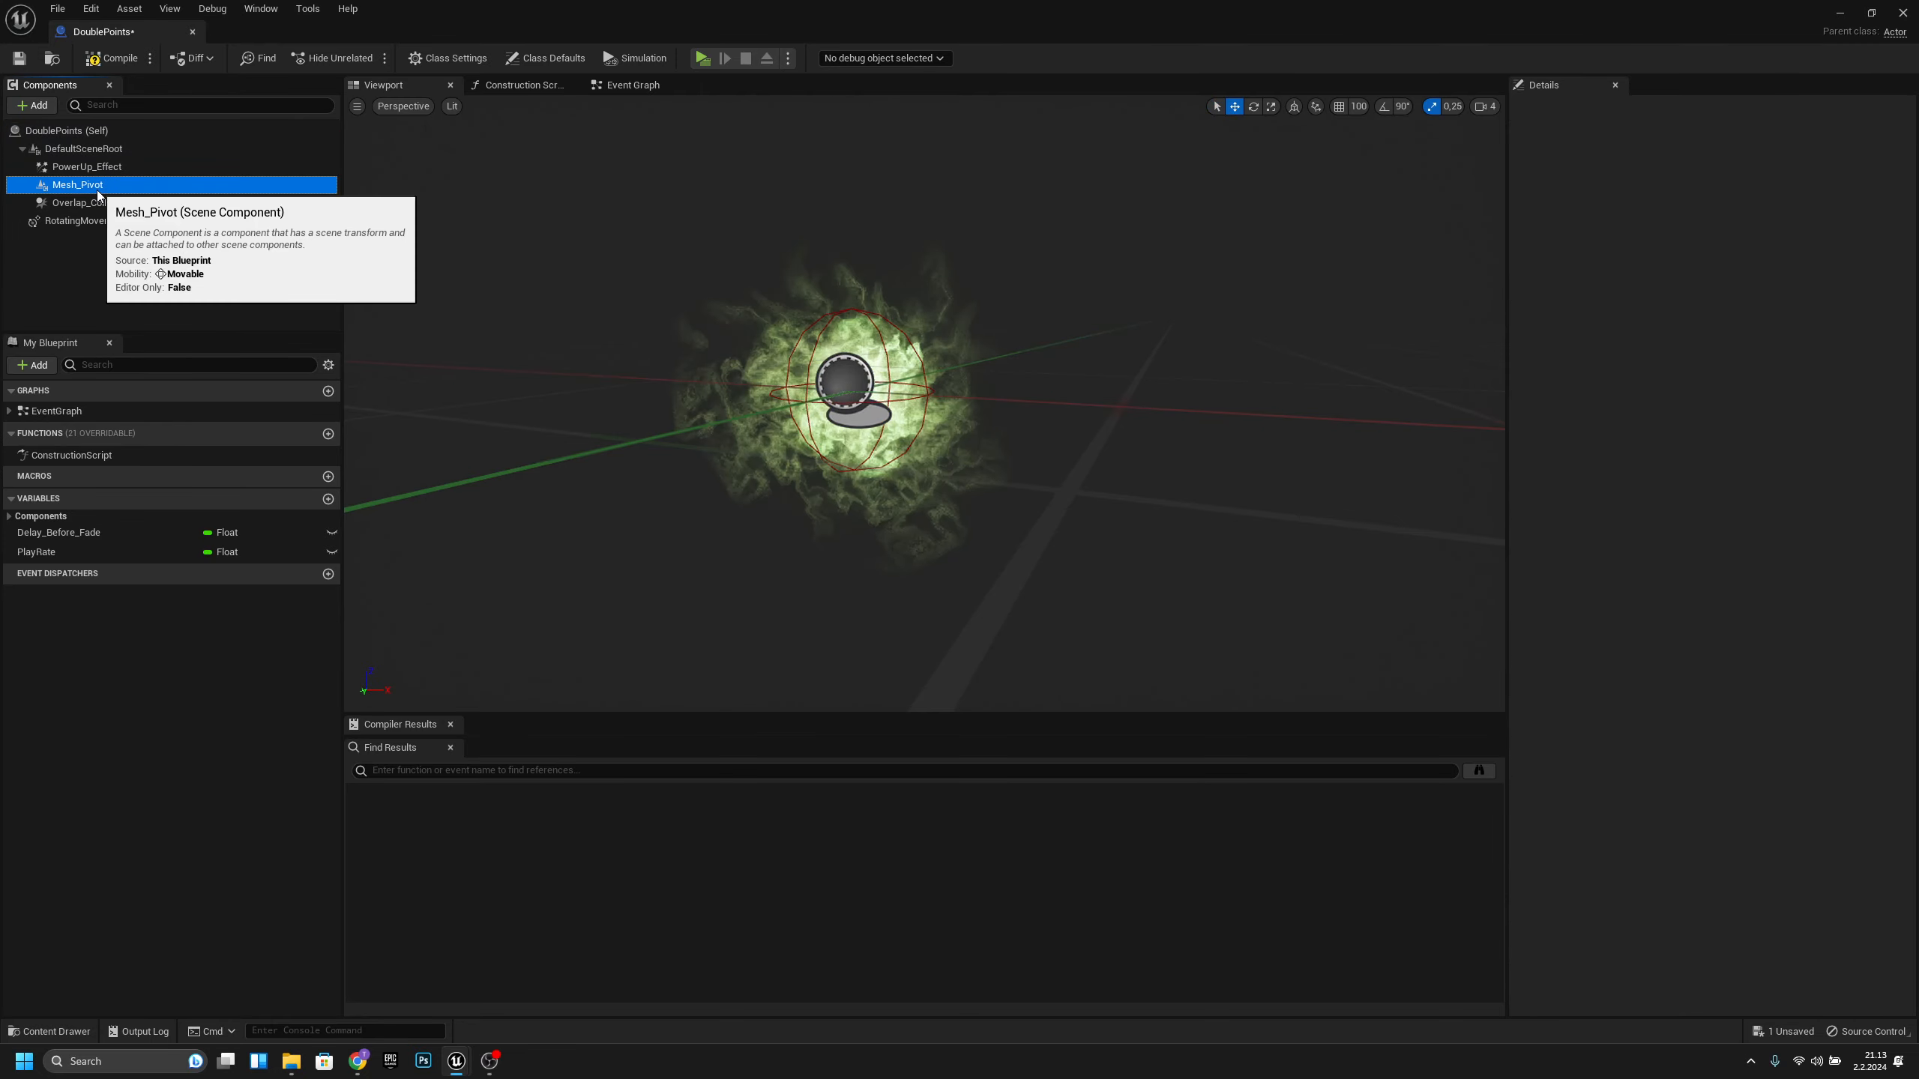
left_click(35, 105)
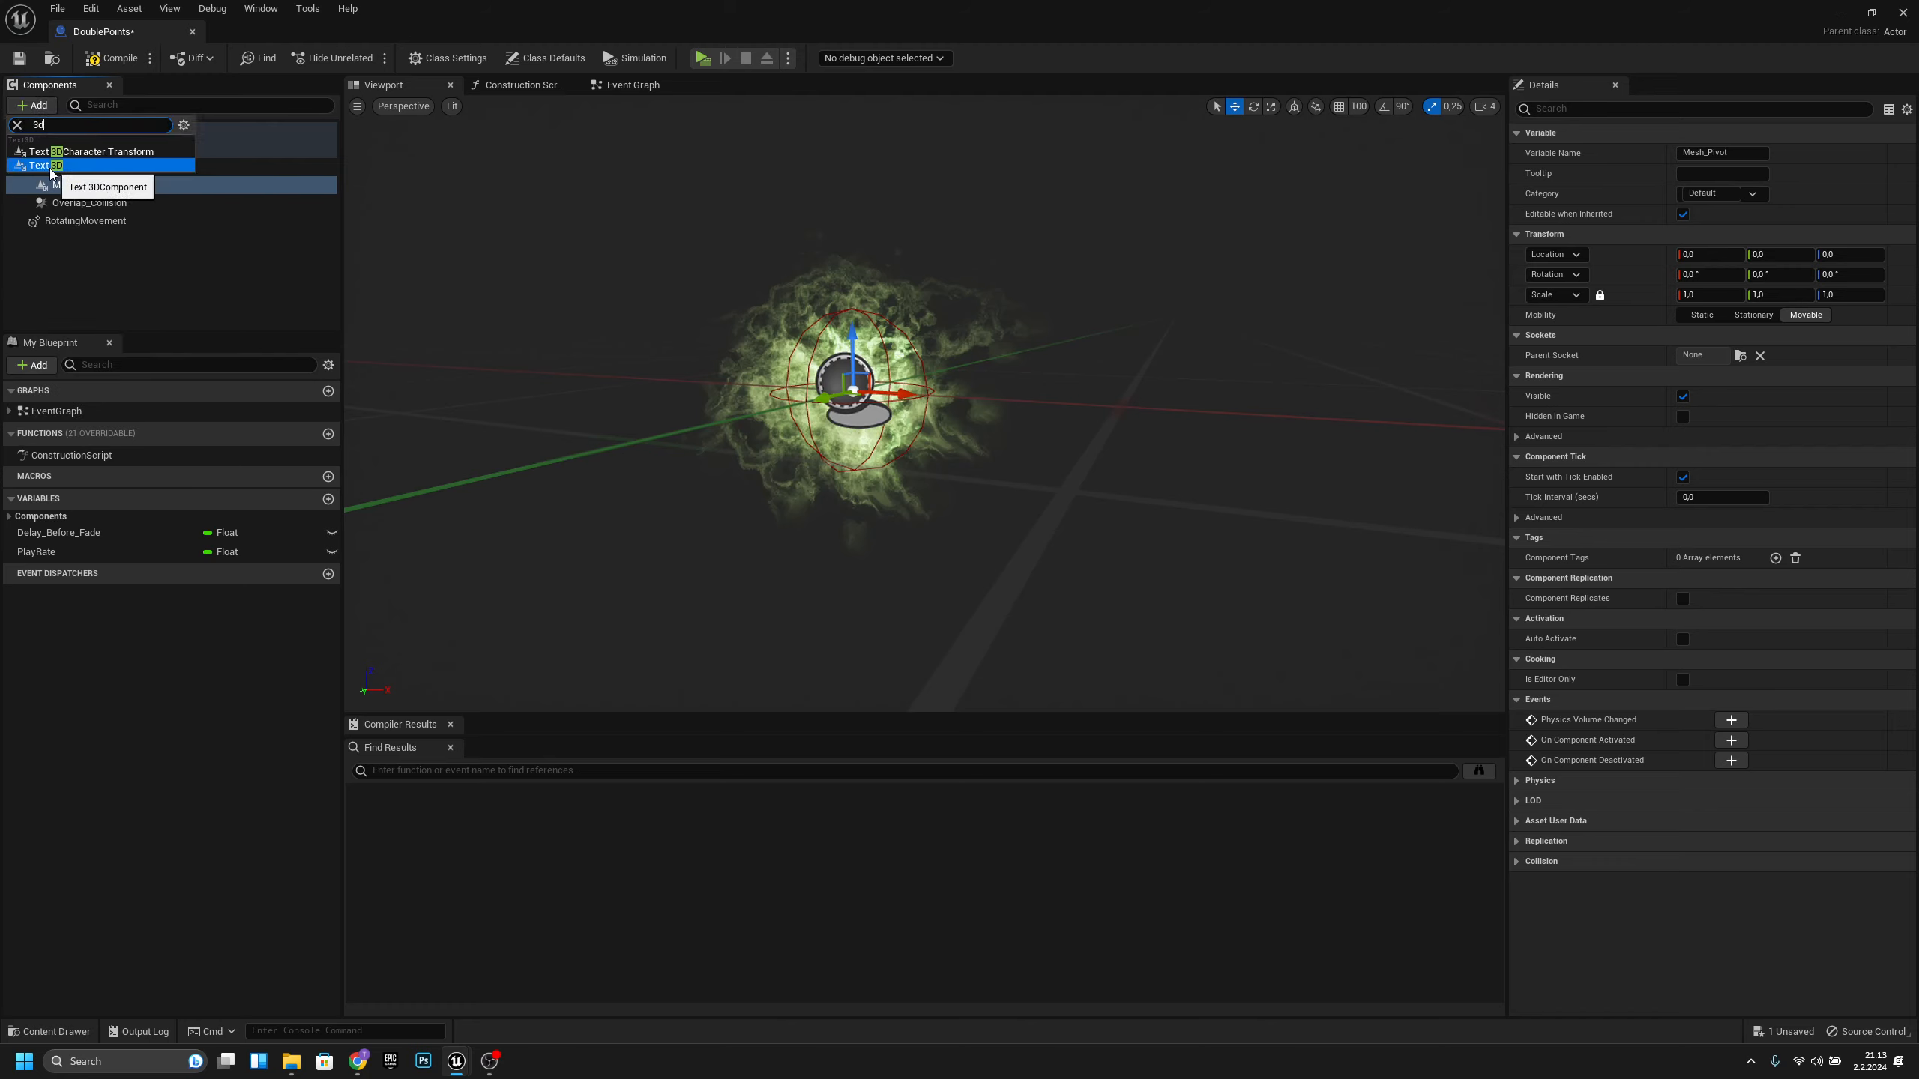
left_click(50, 165)
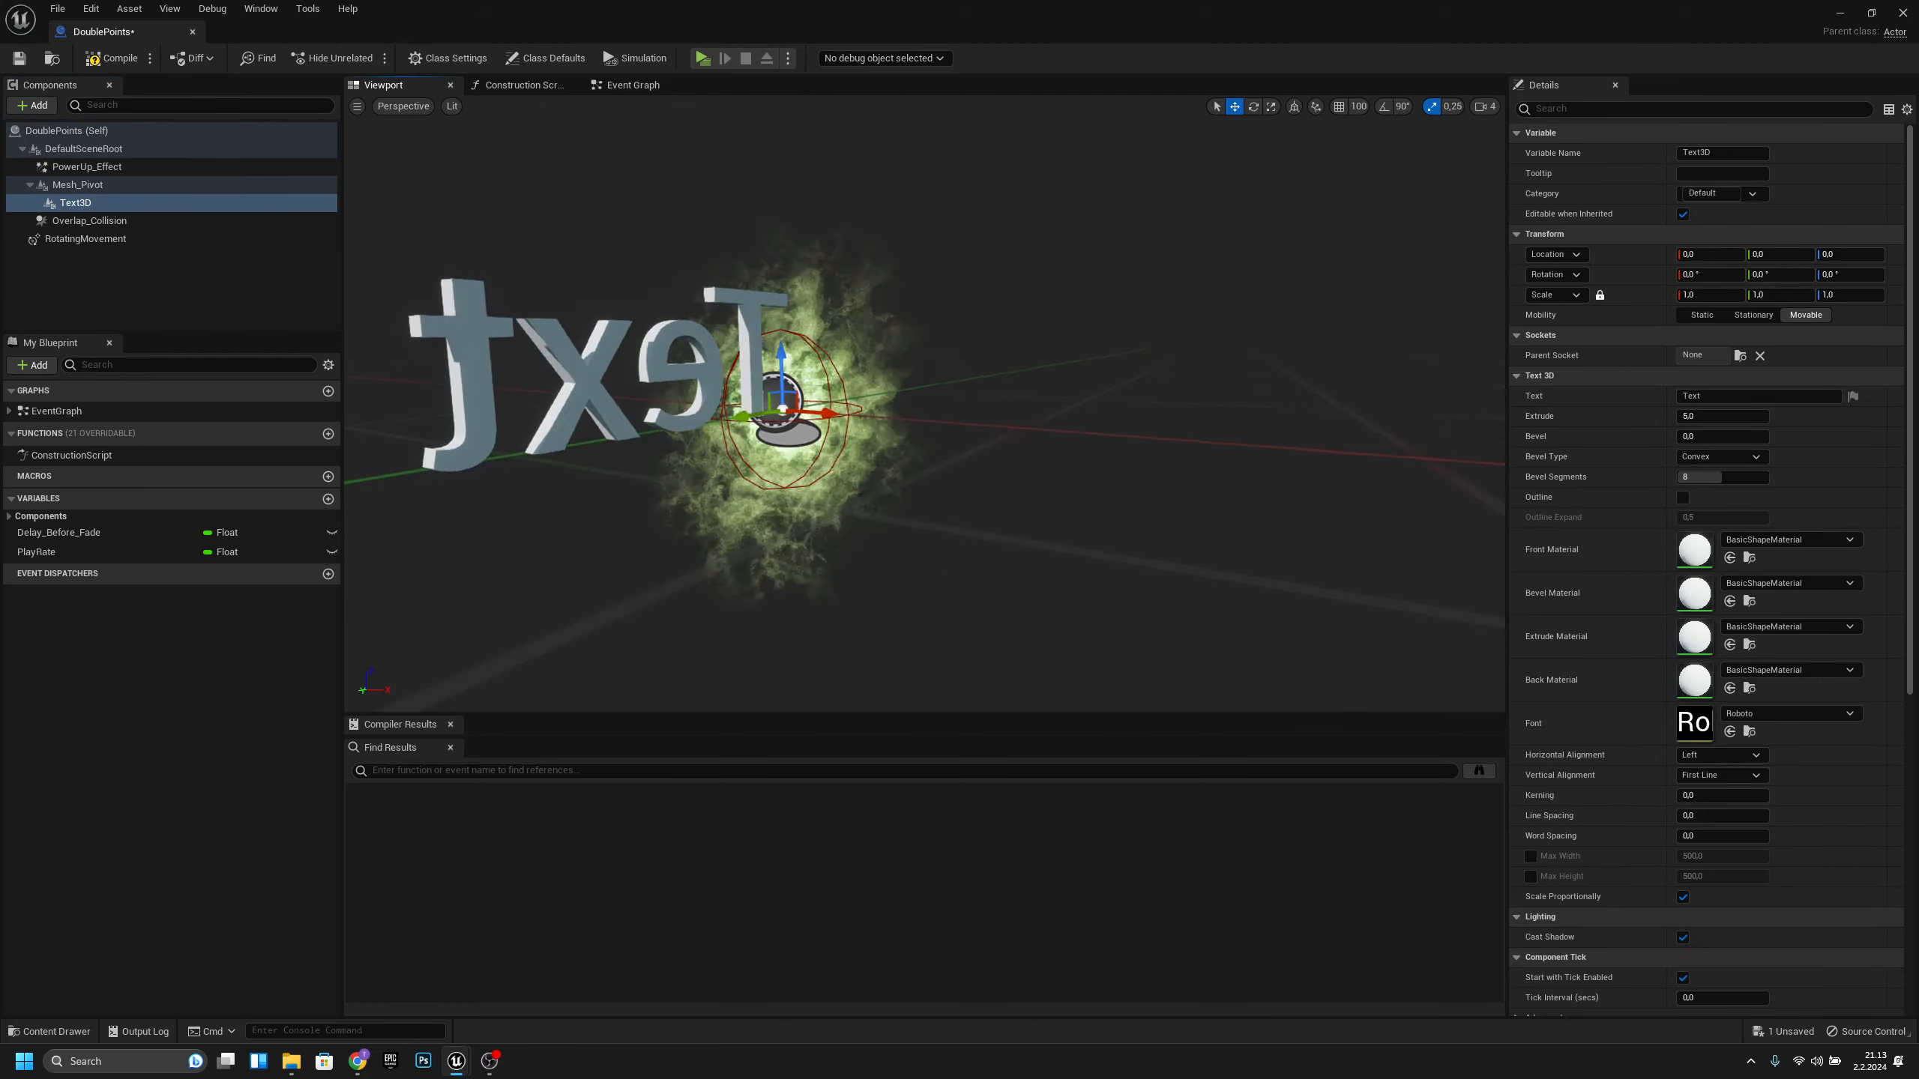
- Set both the horizontal and vertical alignment of the Text3D component to Center
right_click_drag(1143, 512, 1159, 518)
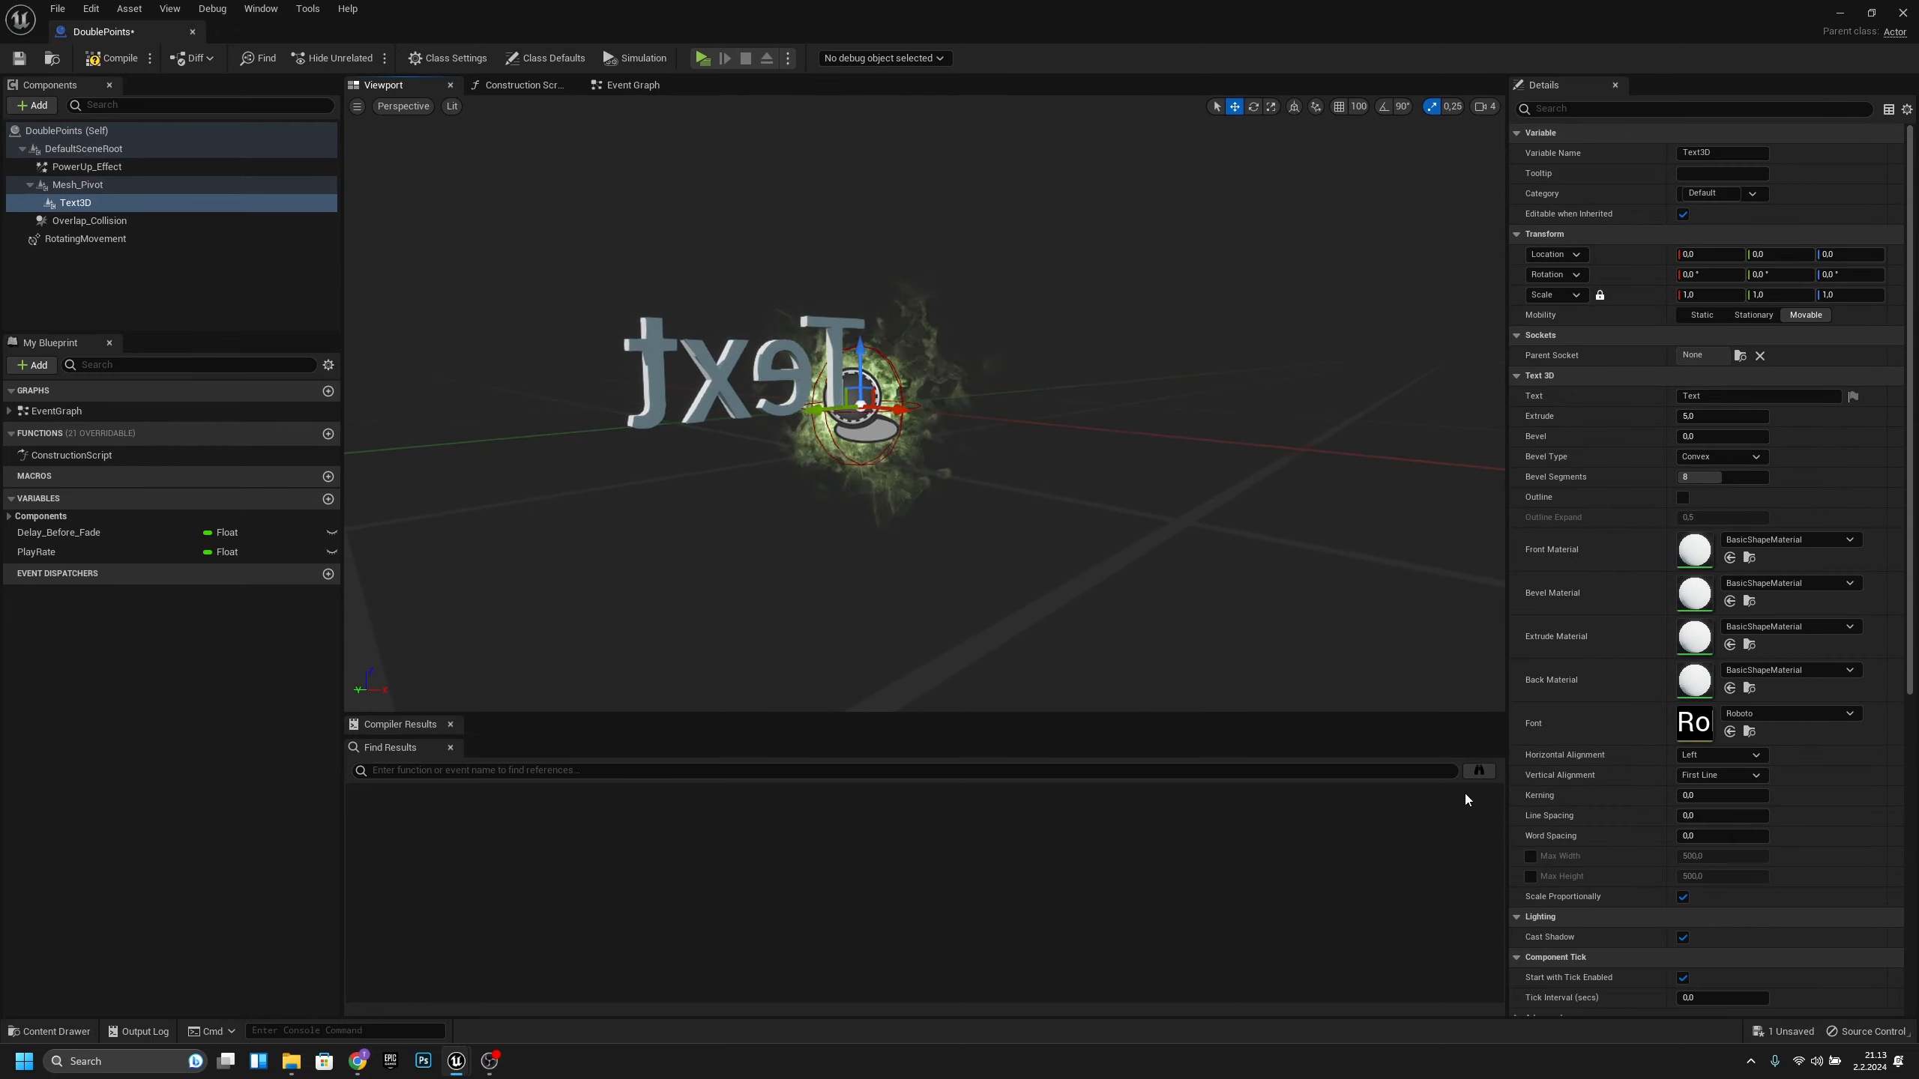
left_click(1711, 794)
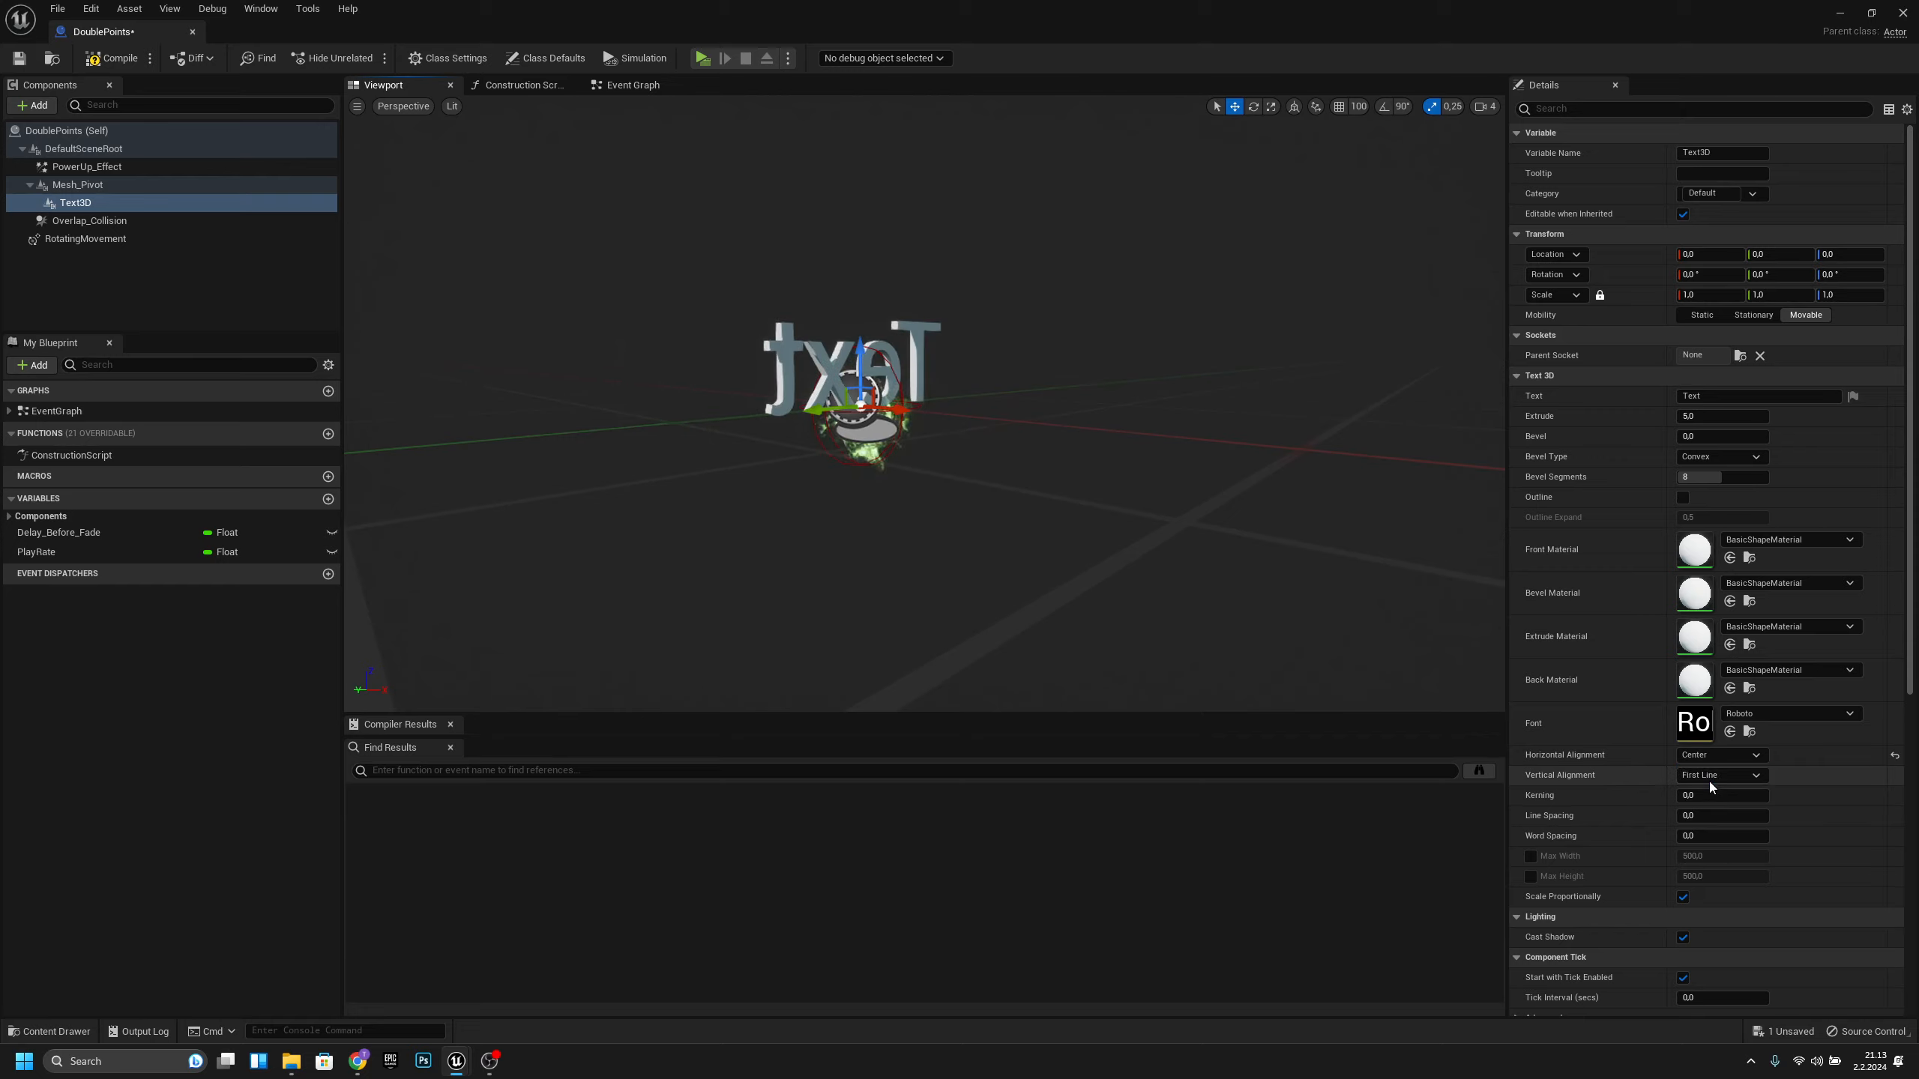
left_click(1715, 775)
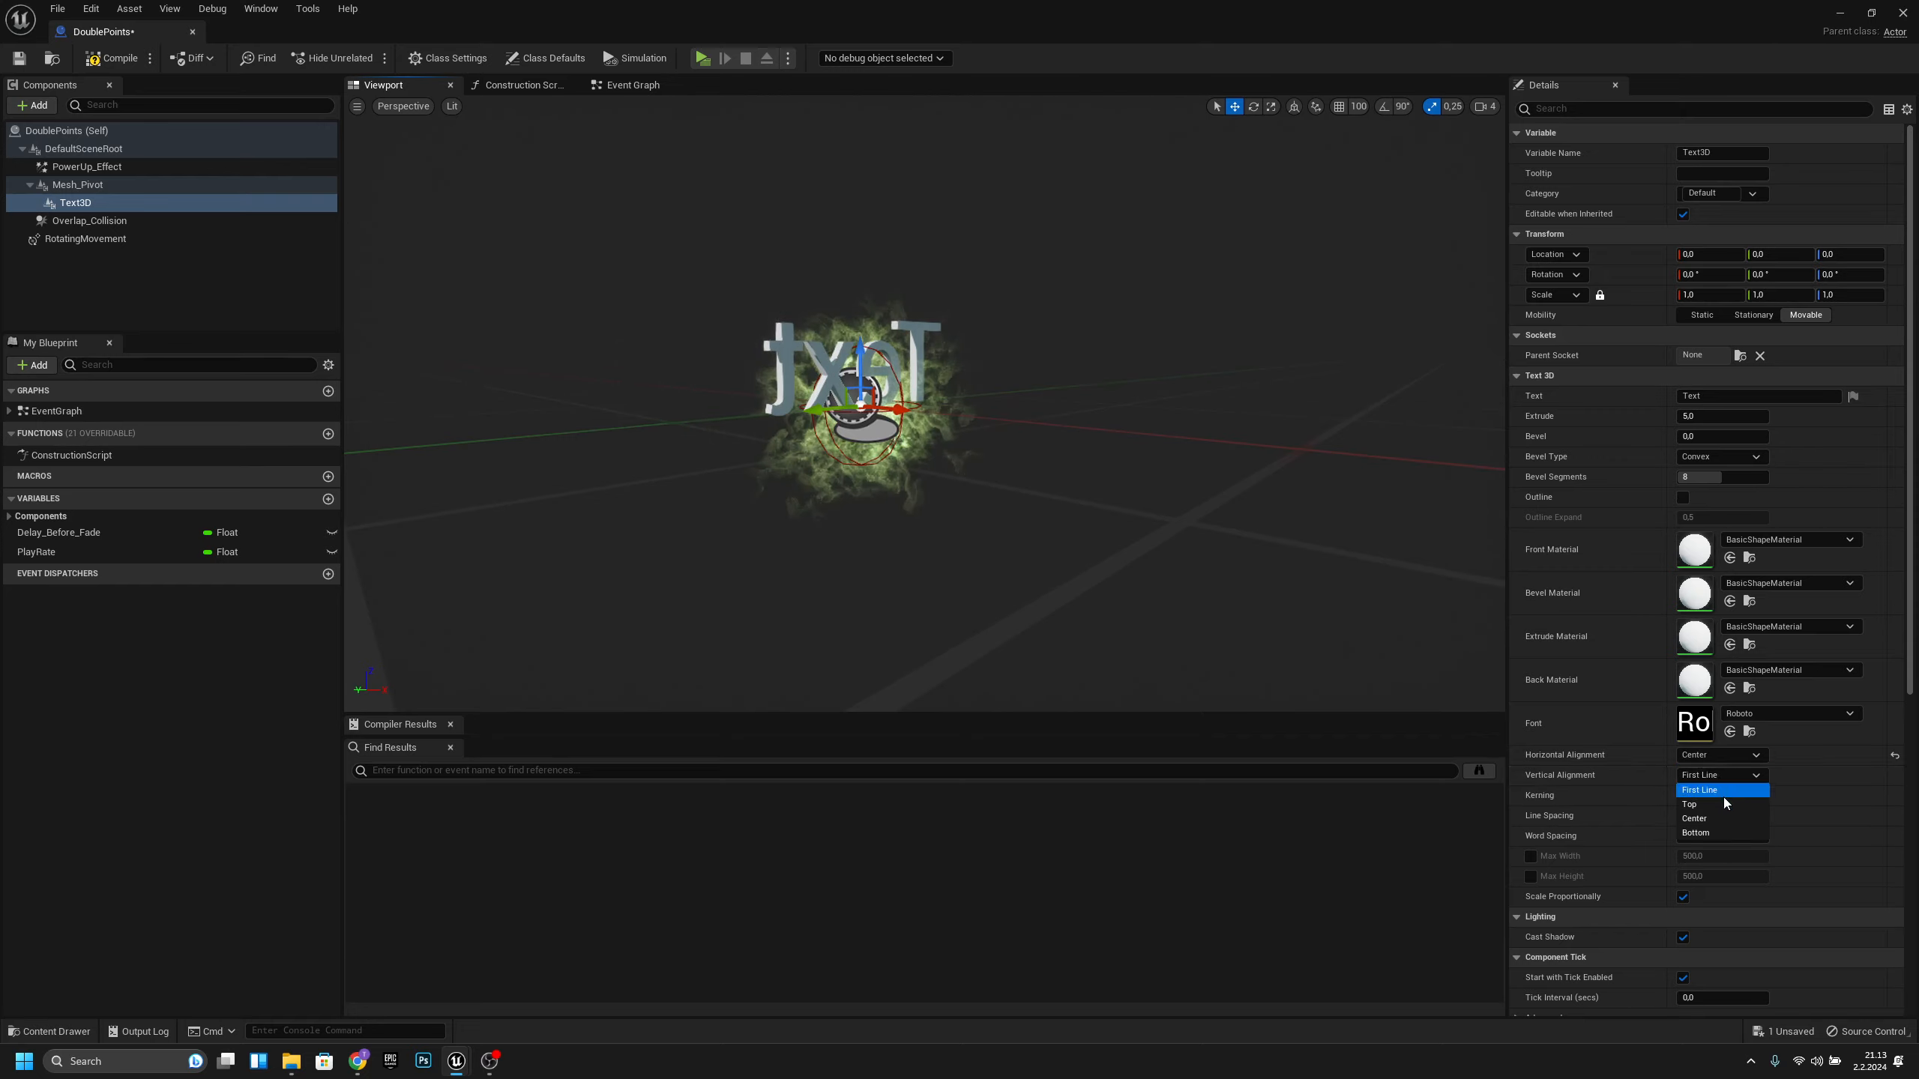
left_click(1719, 822)
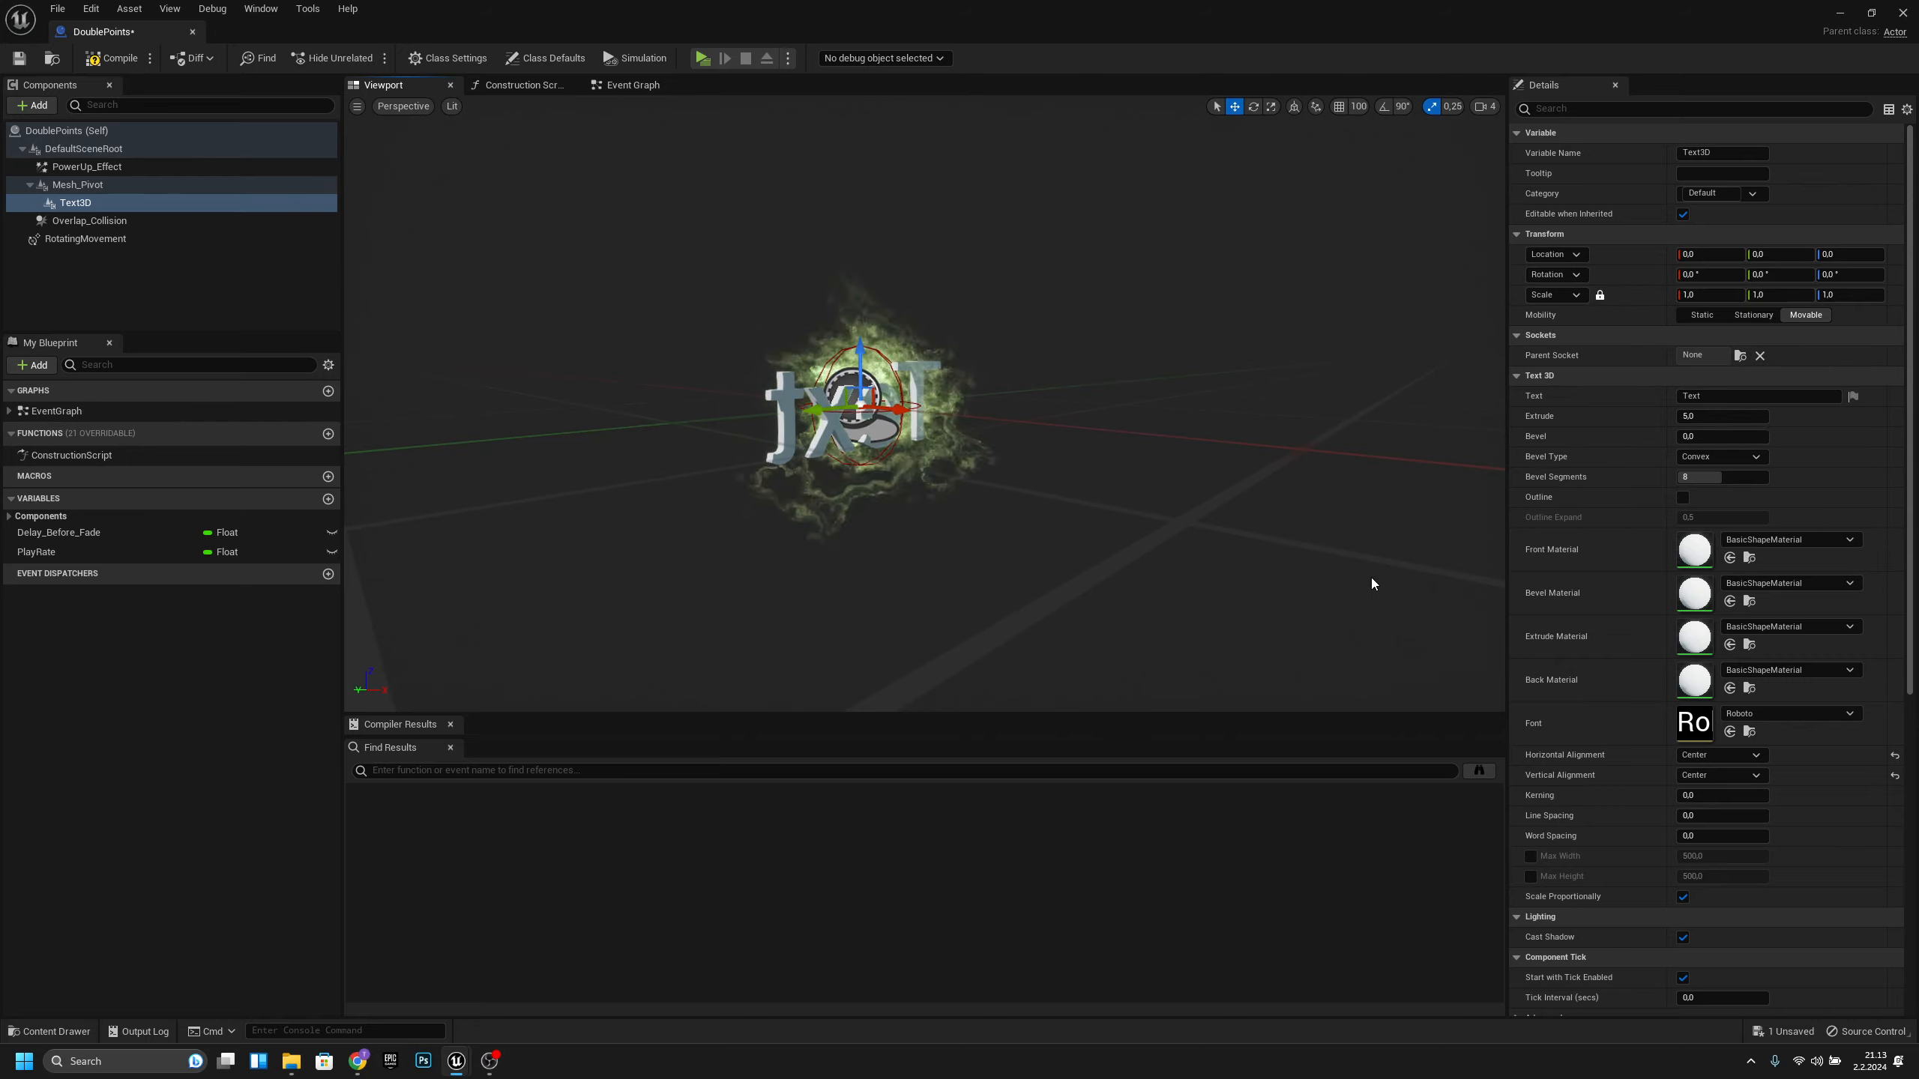
- Set the Text3D component's text to x2
left_click(1730, 398)
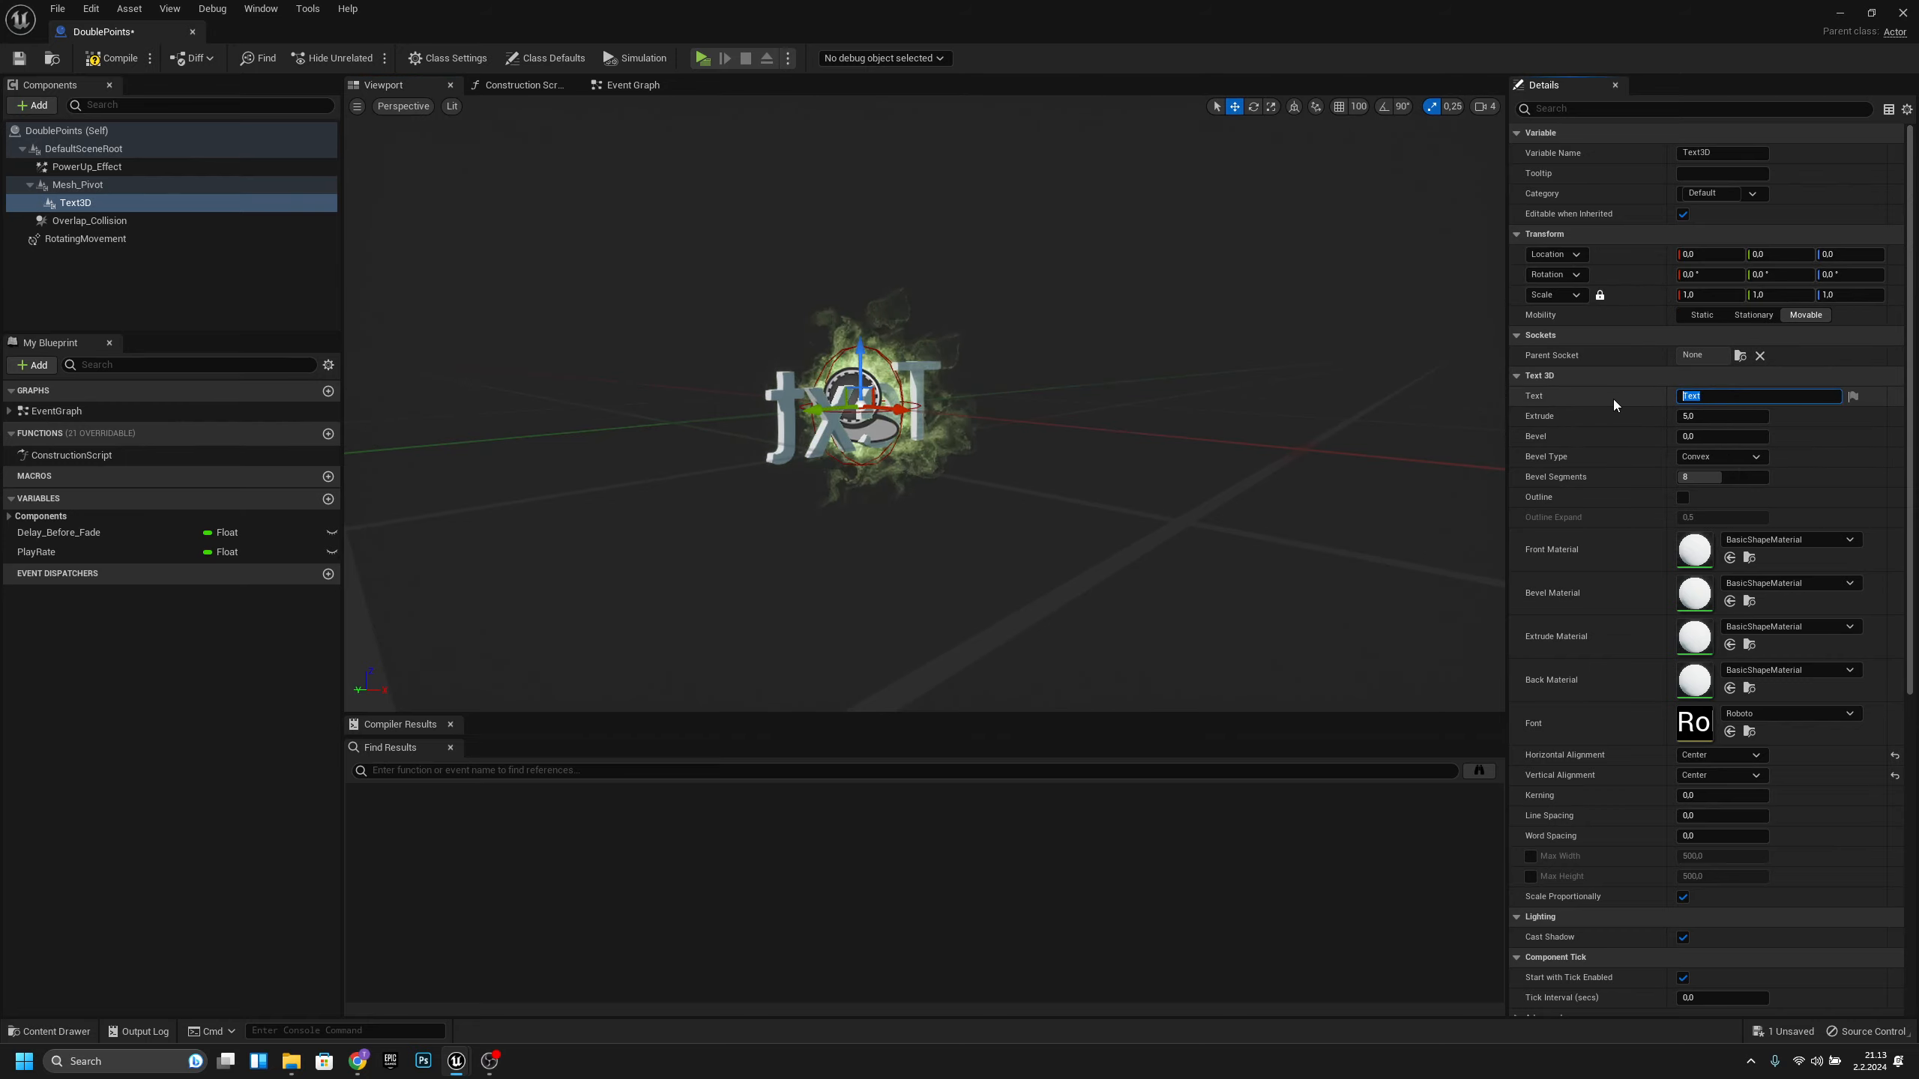
type("x2")
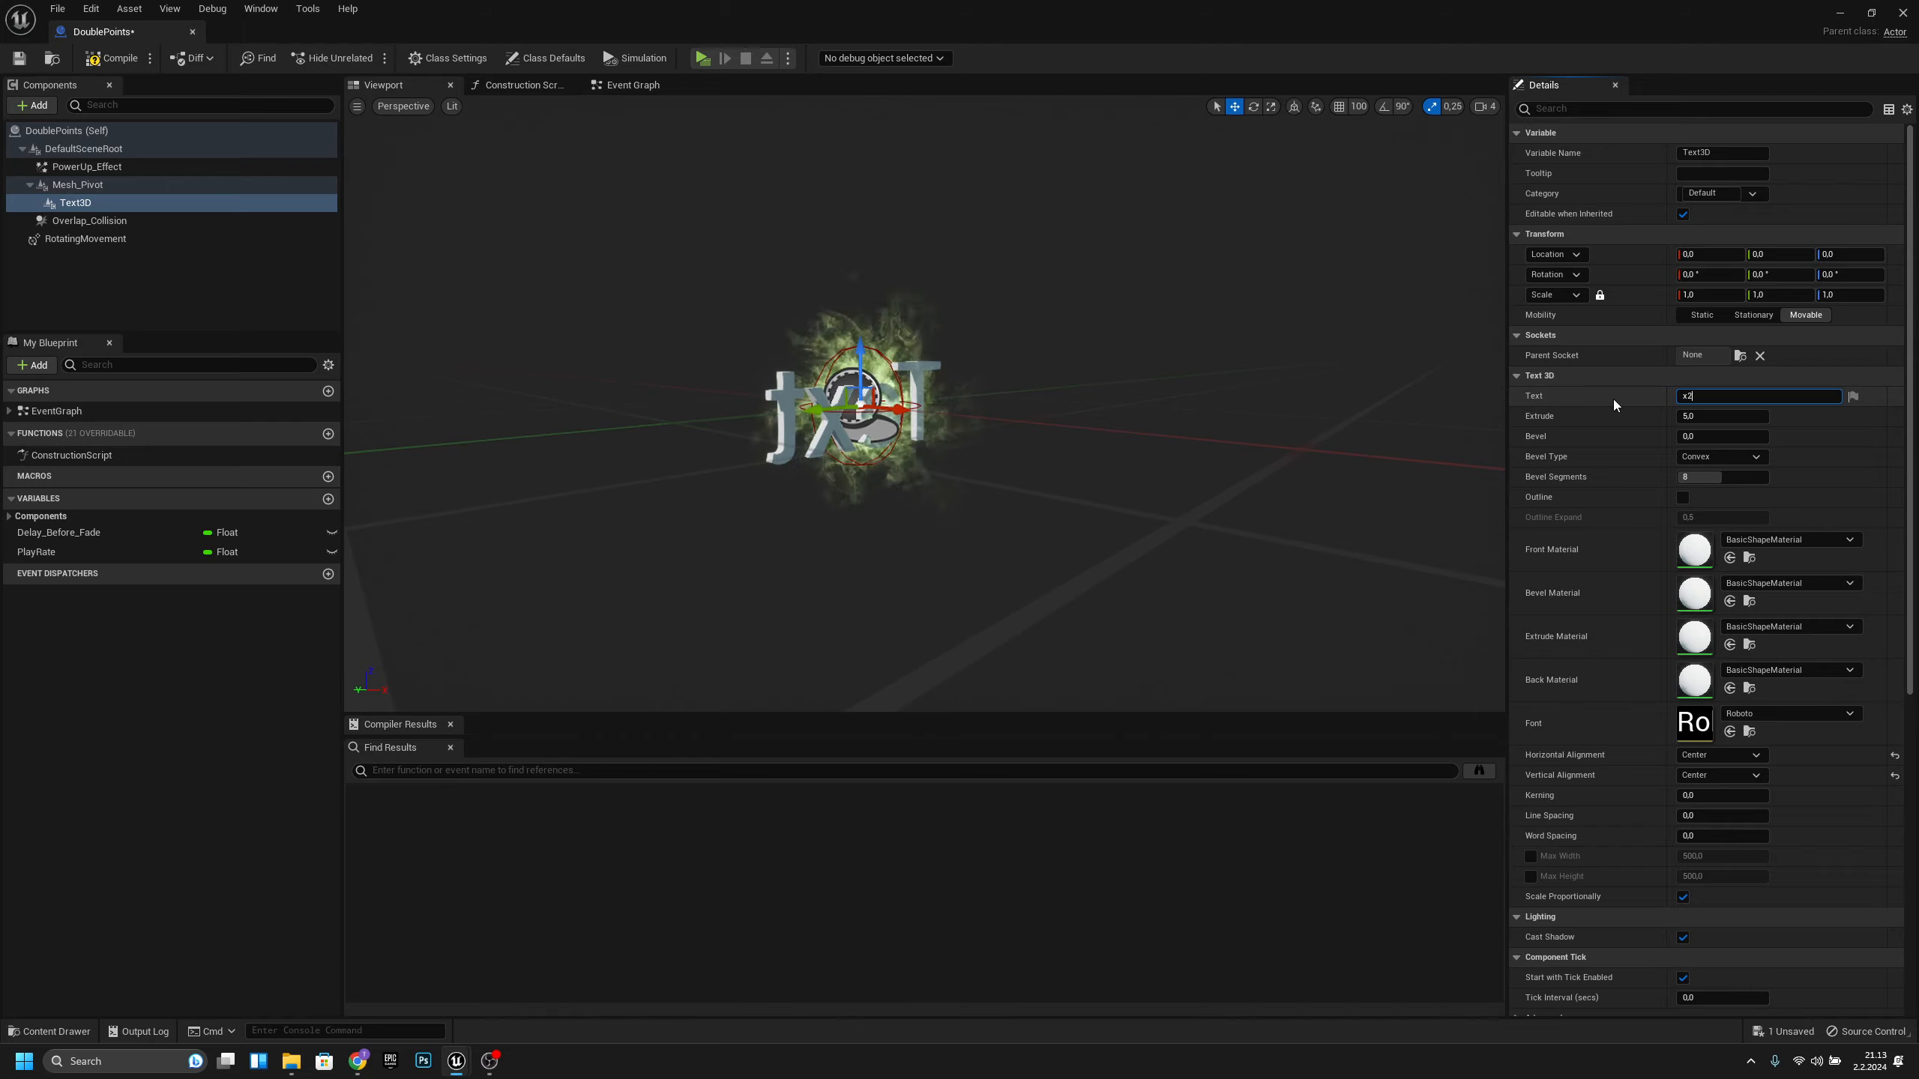
key("Return")
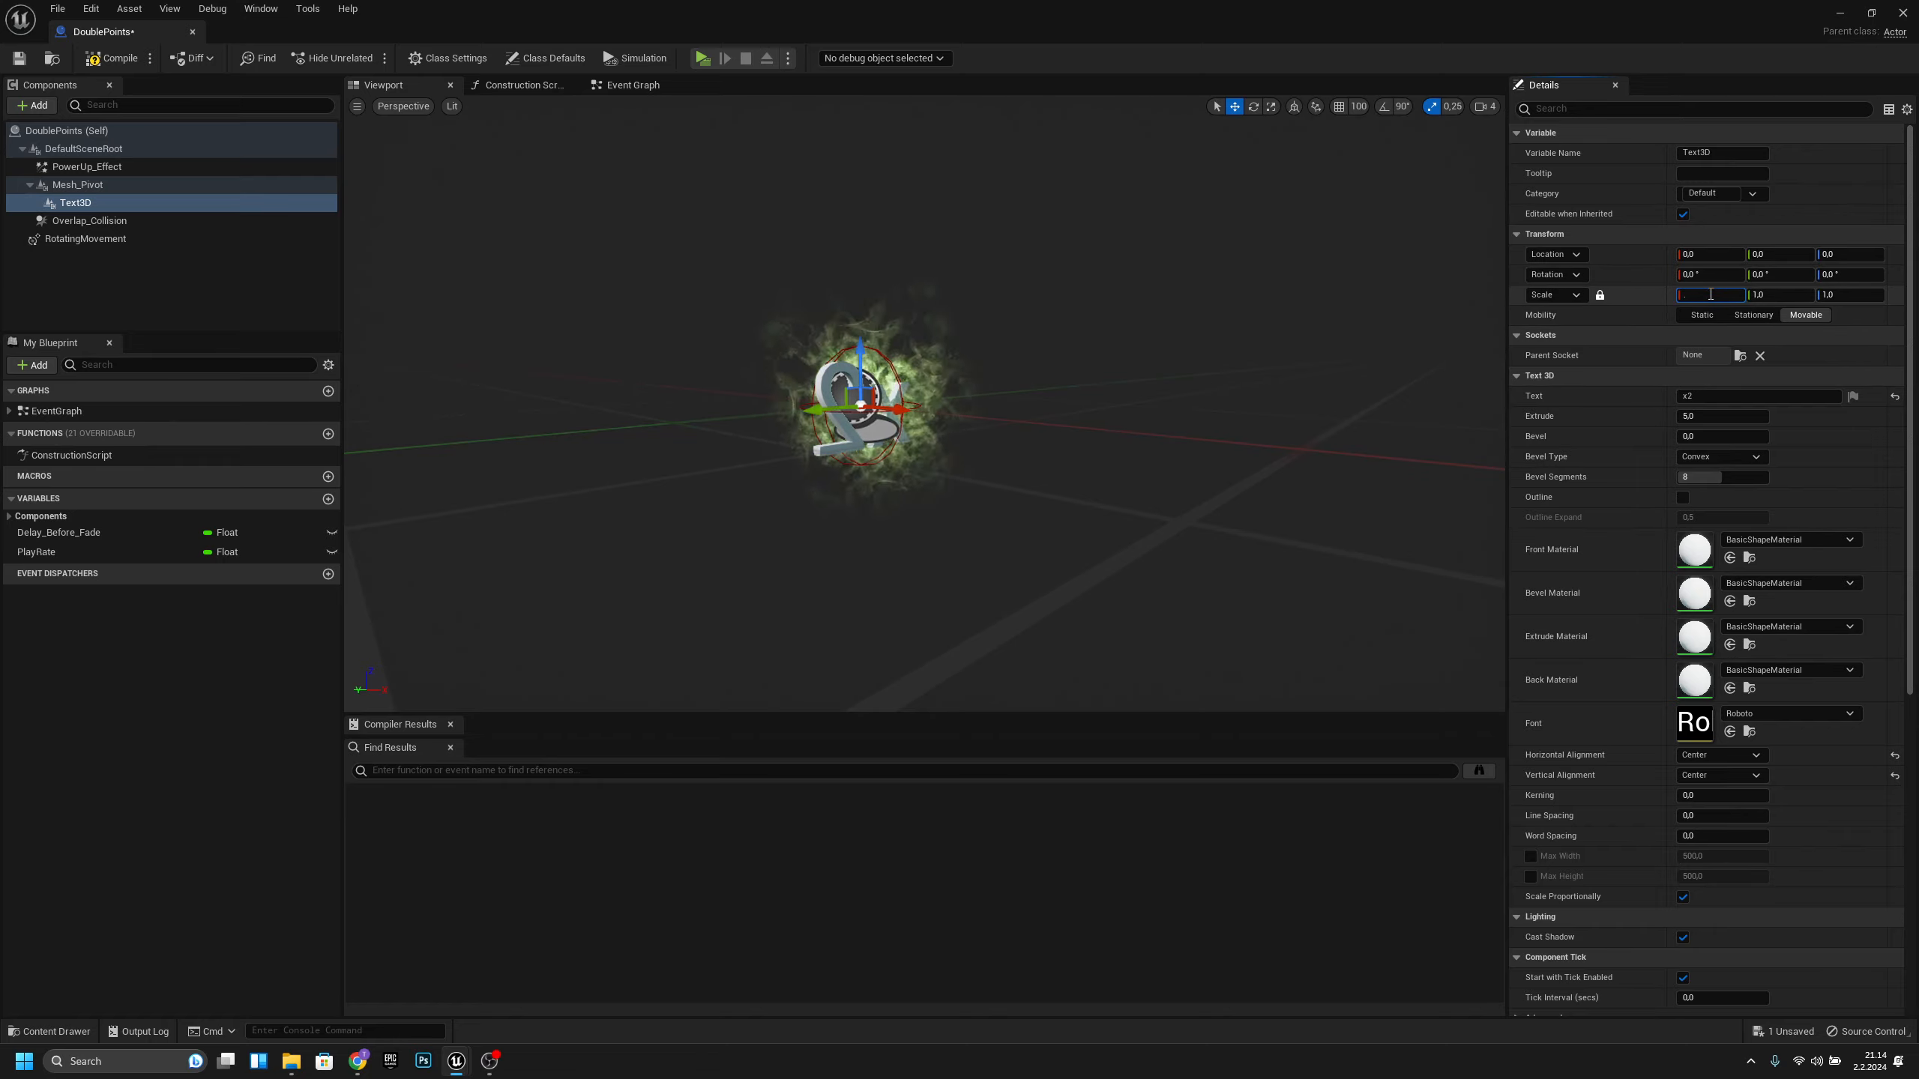
- Scale the Text3D component uniformly to 0.8 and compile the DoublePoints blueprint
key("Return")
scroll(910, 464, "up", 5)
scroll(911, 463, "down", 3)
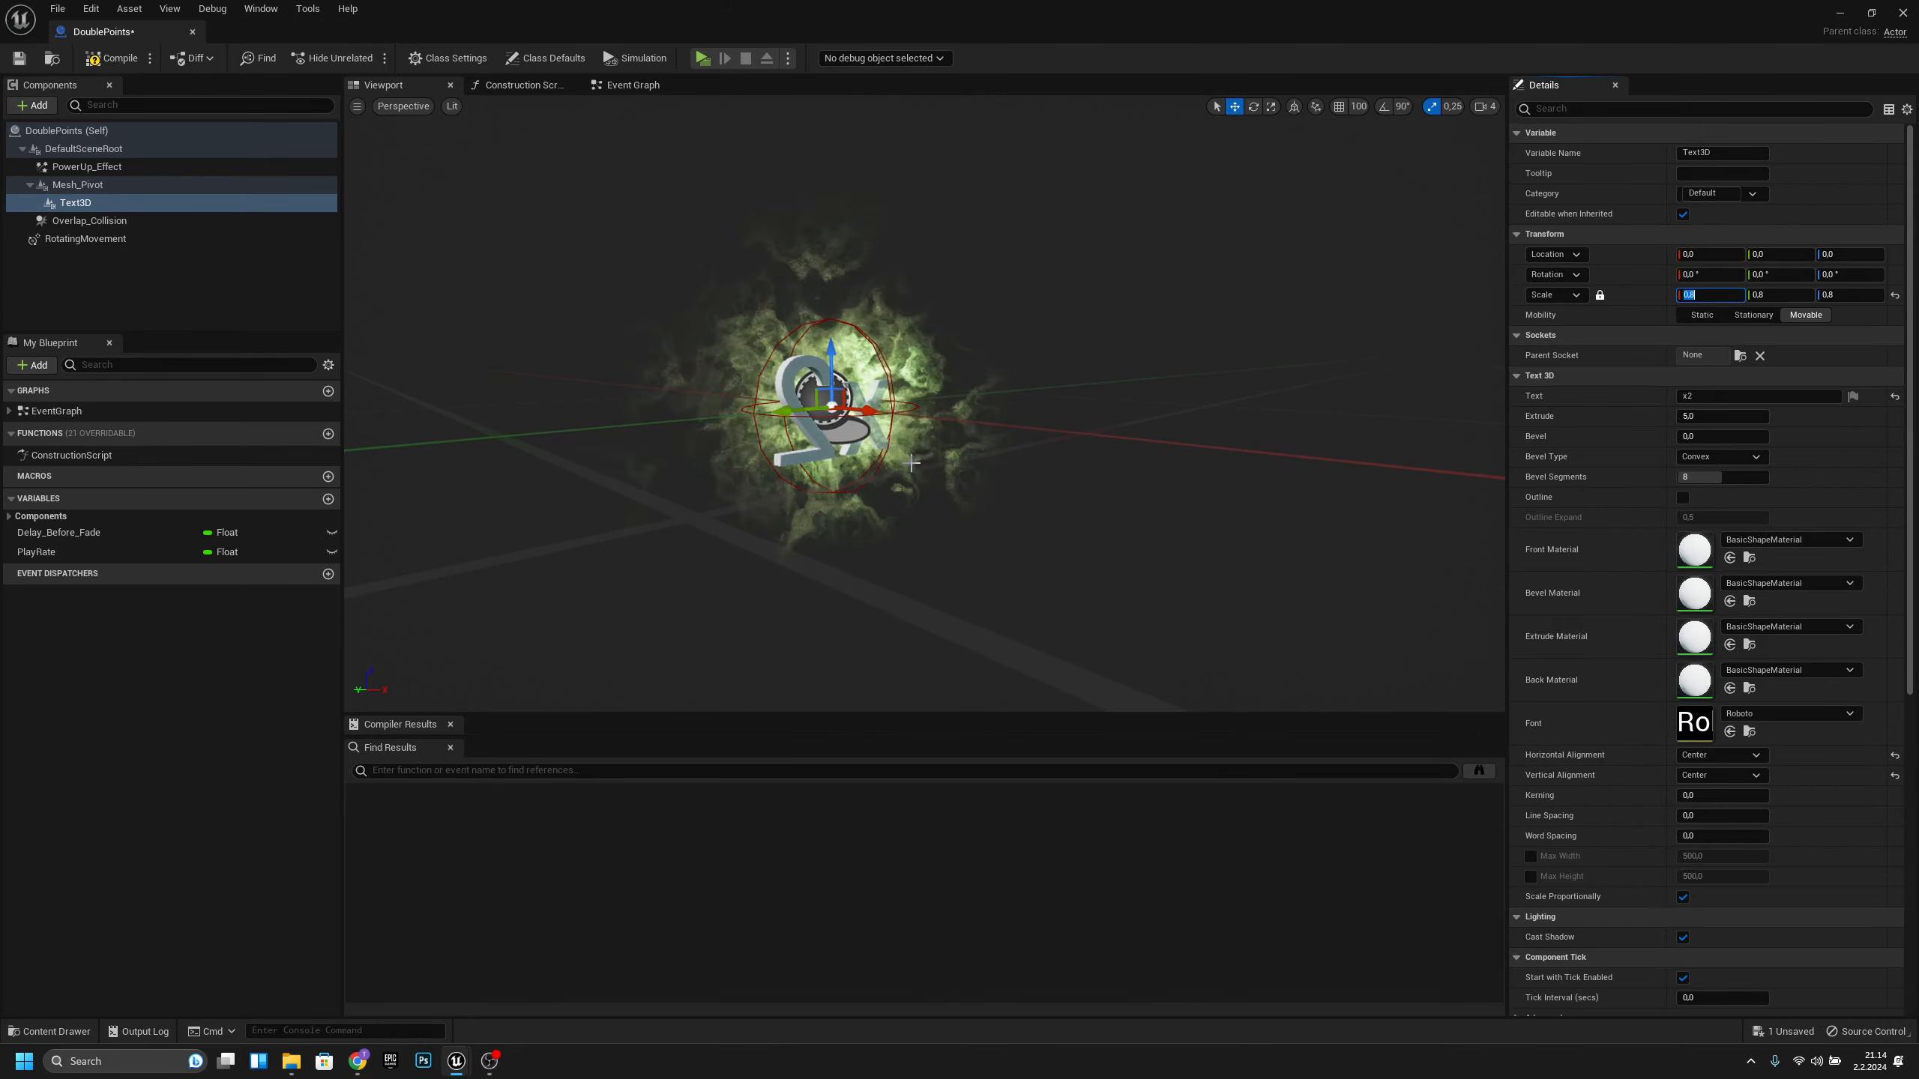
left_click(110, 58)
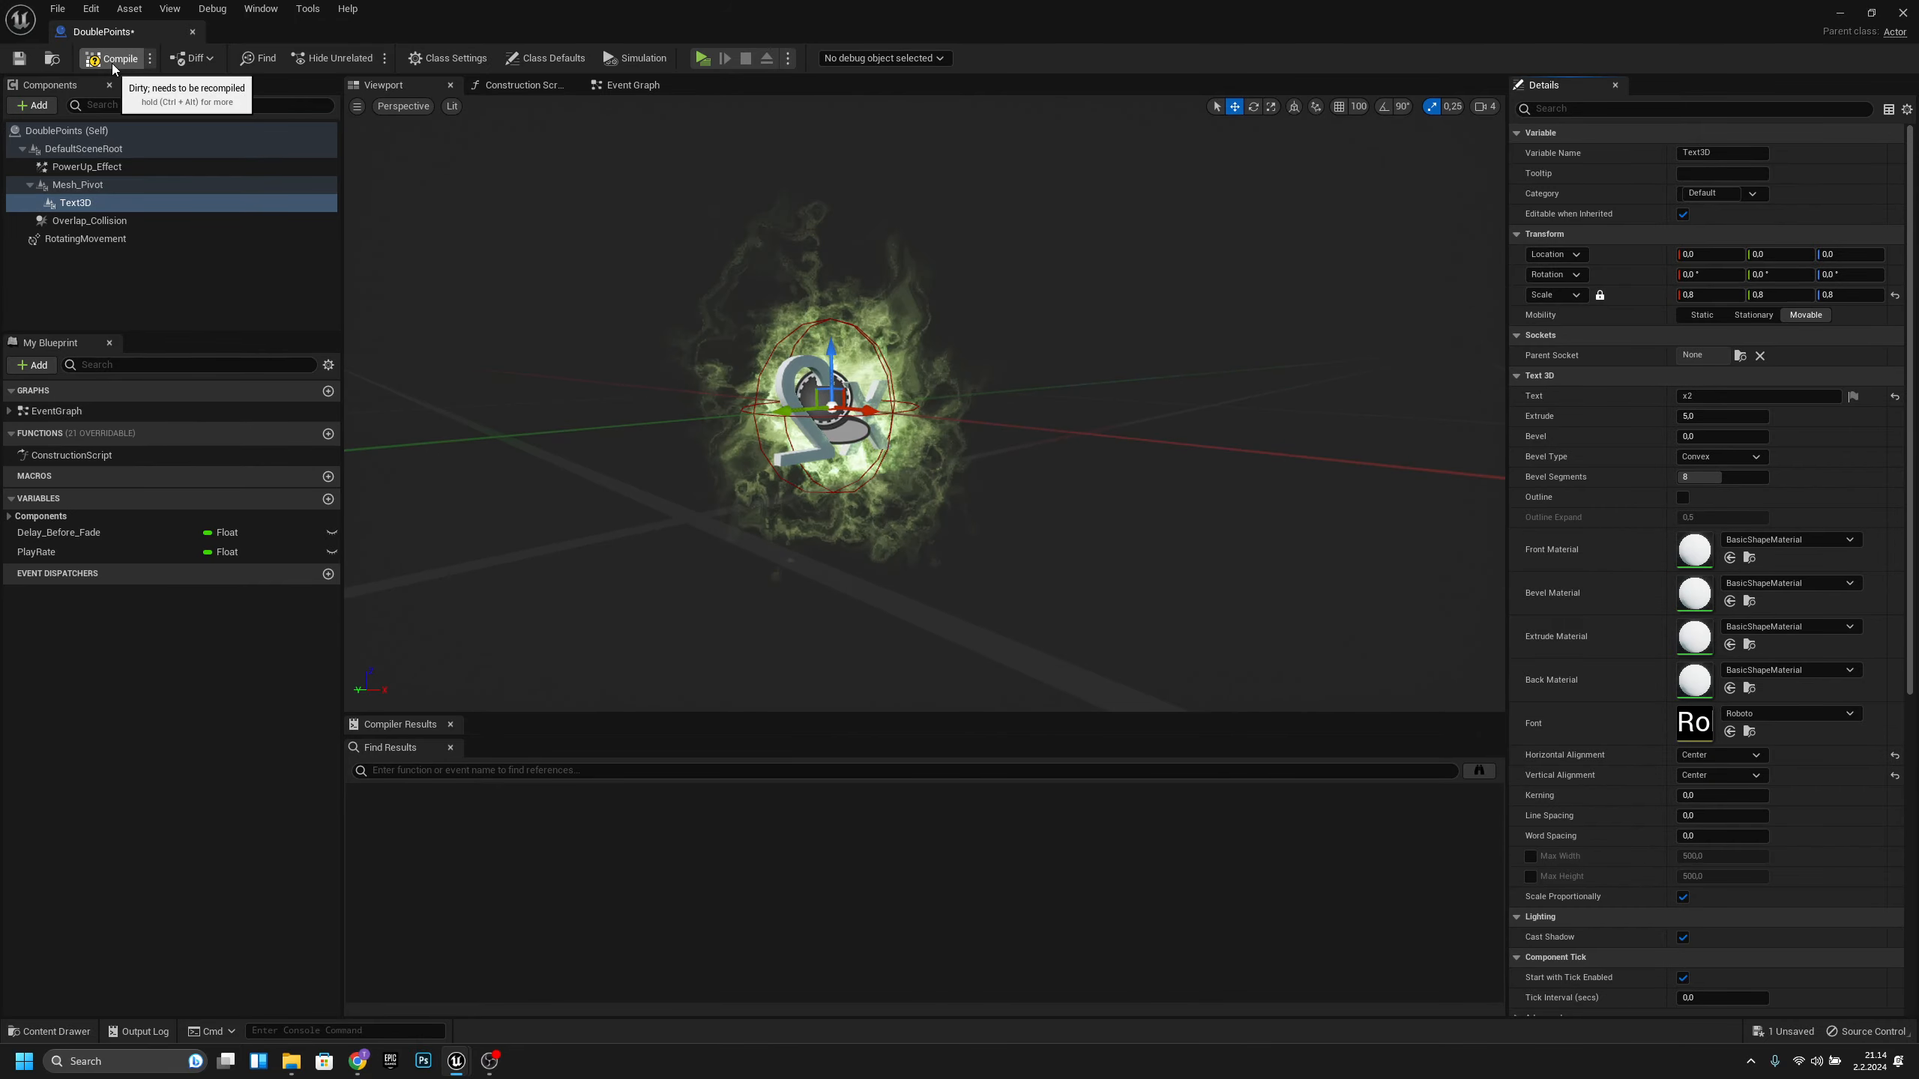
- Dock the DoublePoints editor beside the FirstPersonMap level and open the Blueprints Props folder in the level's content browser
left_click_drag(117, 37, 297, 40)
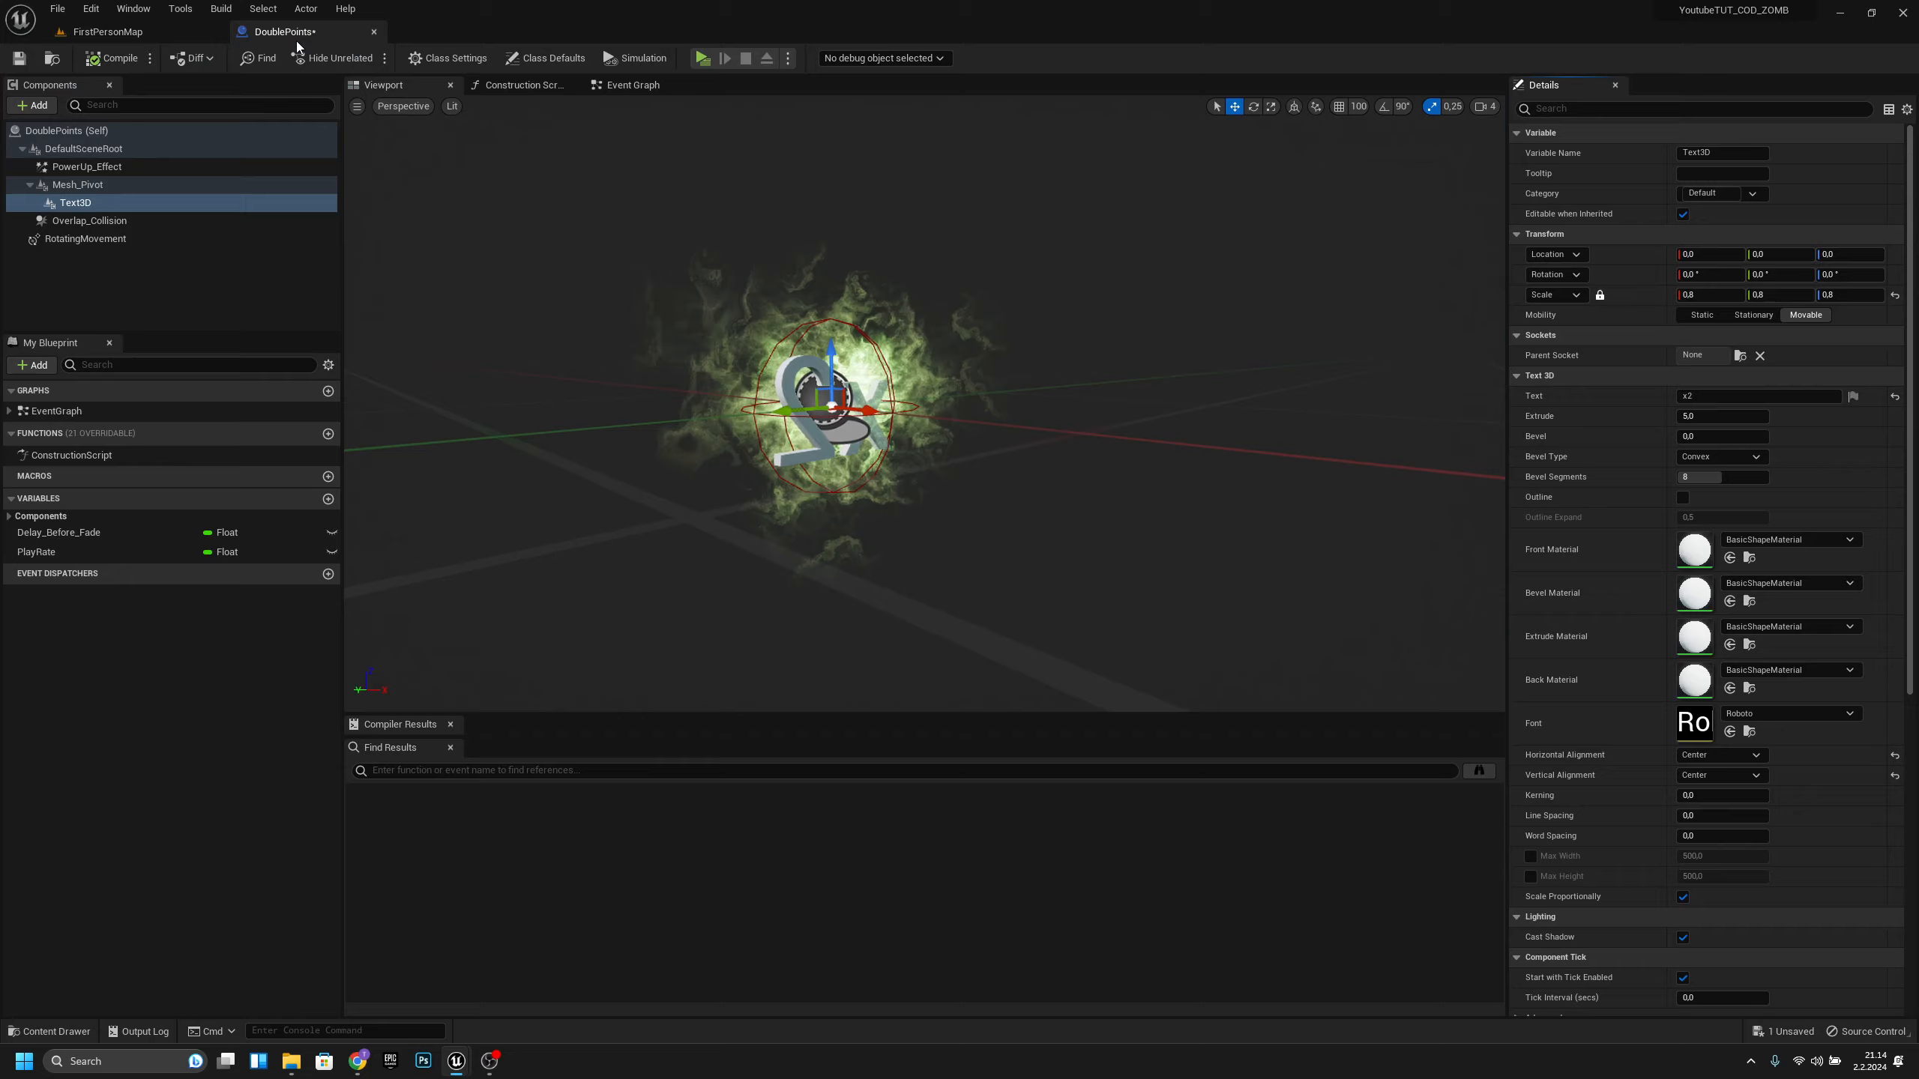
left_click(132, 37)
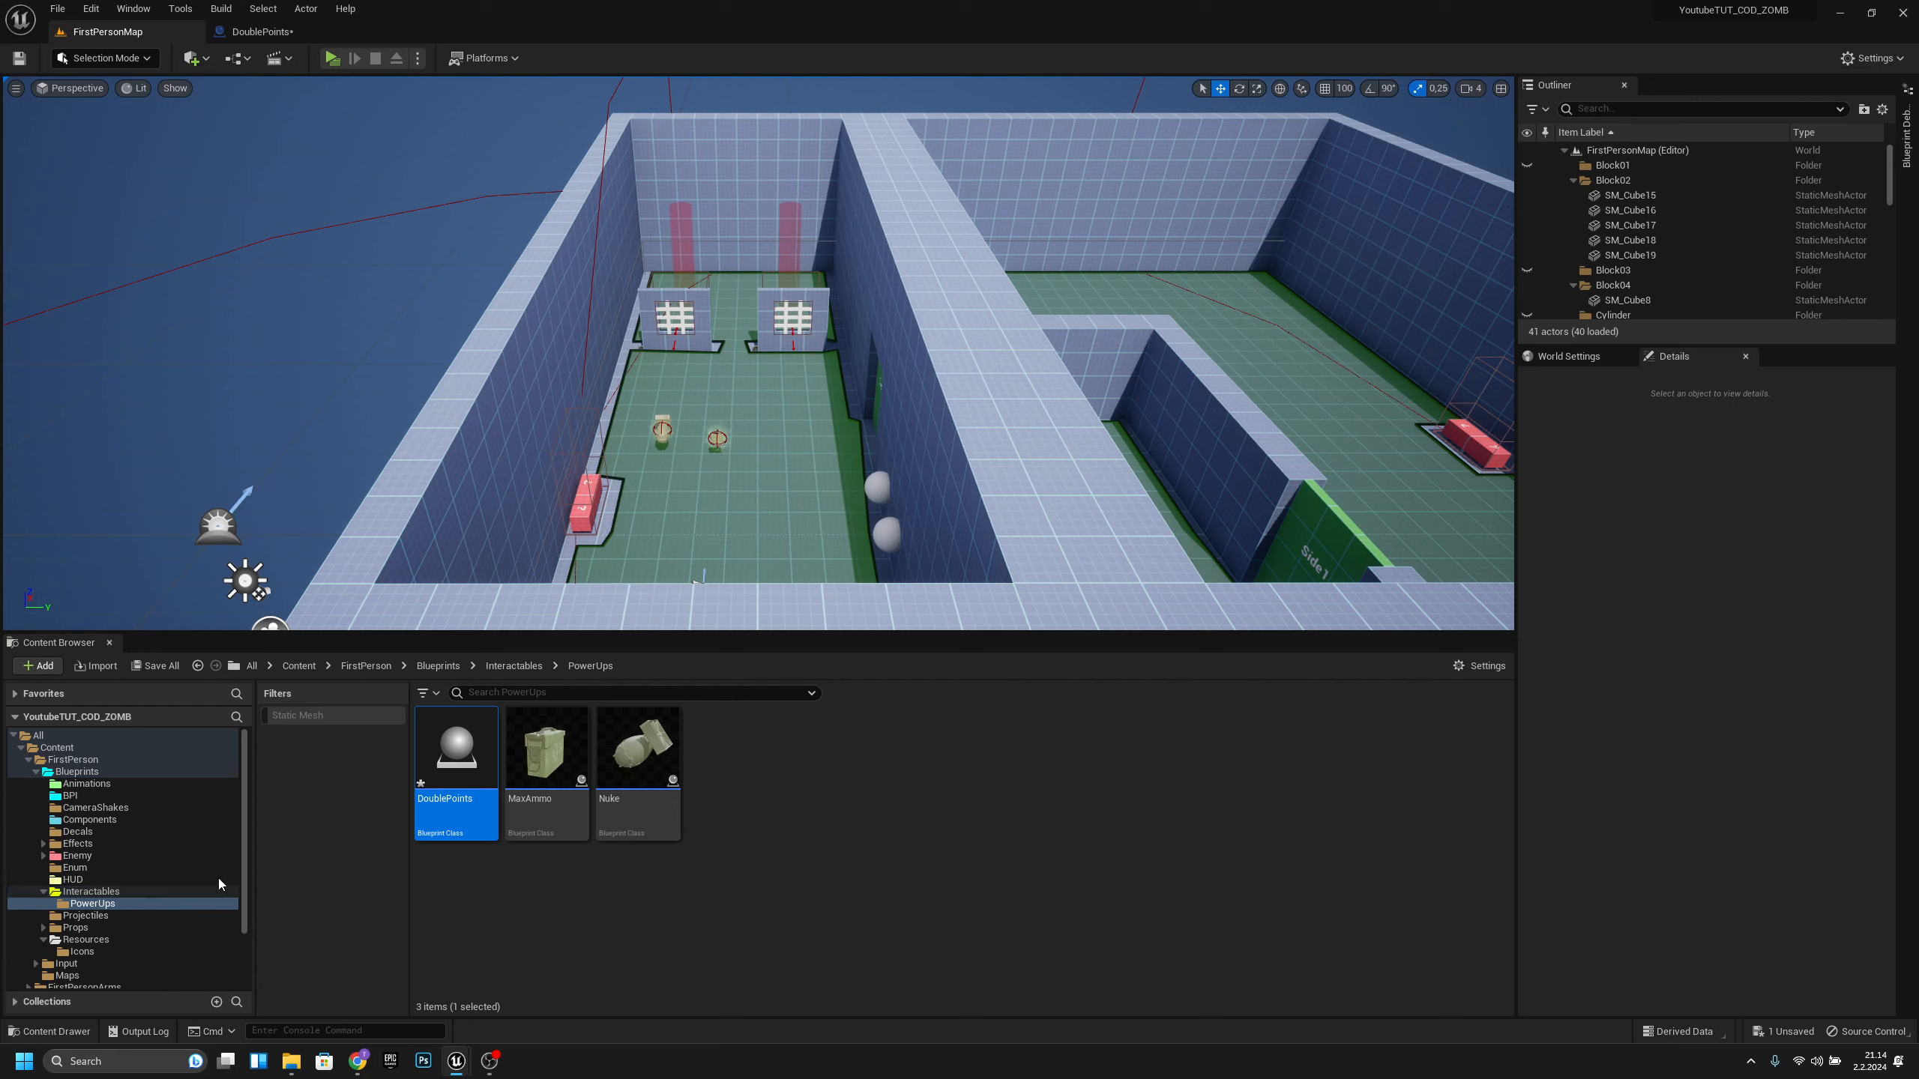
scroll(123, 897, "down", 3)
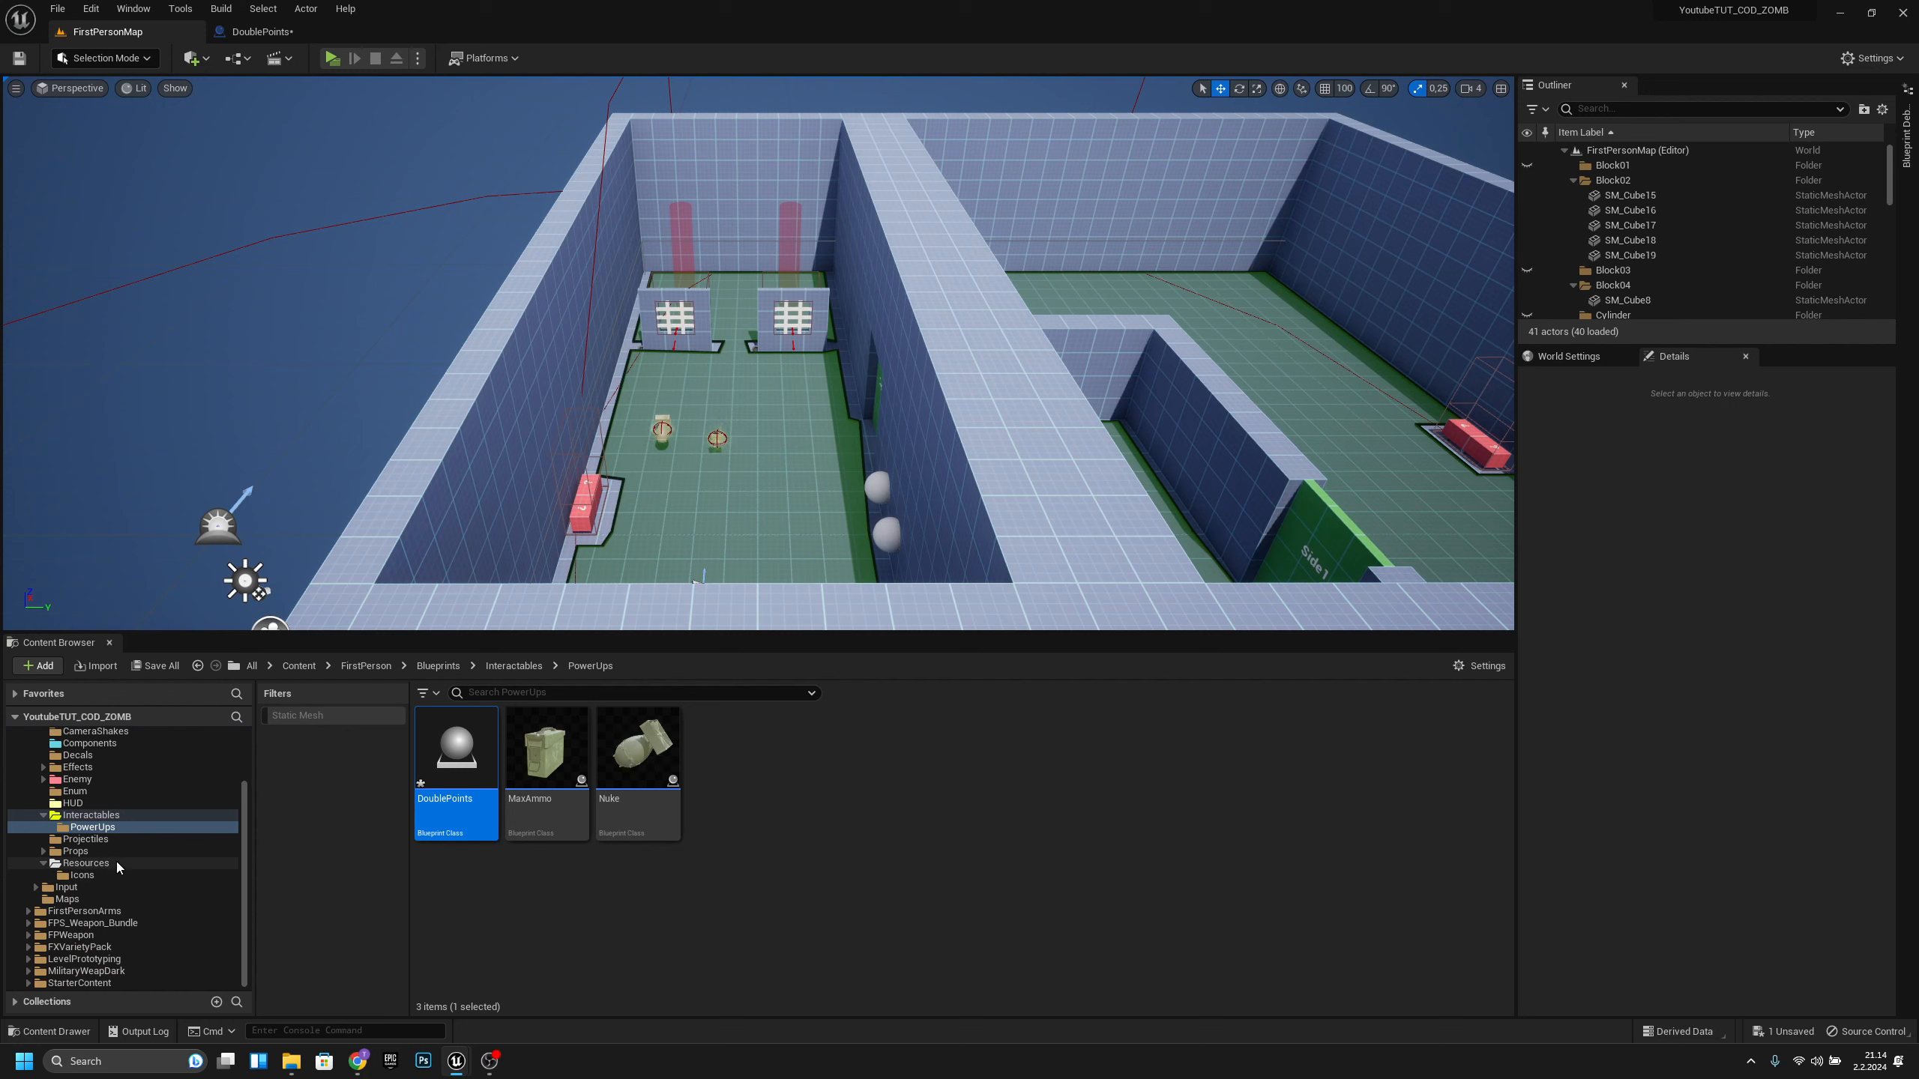
left_click(88, 852)
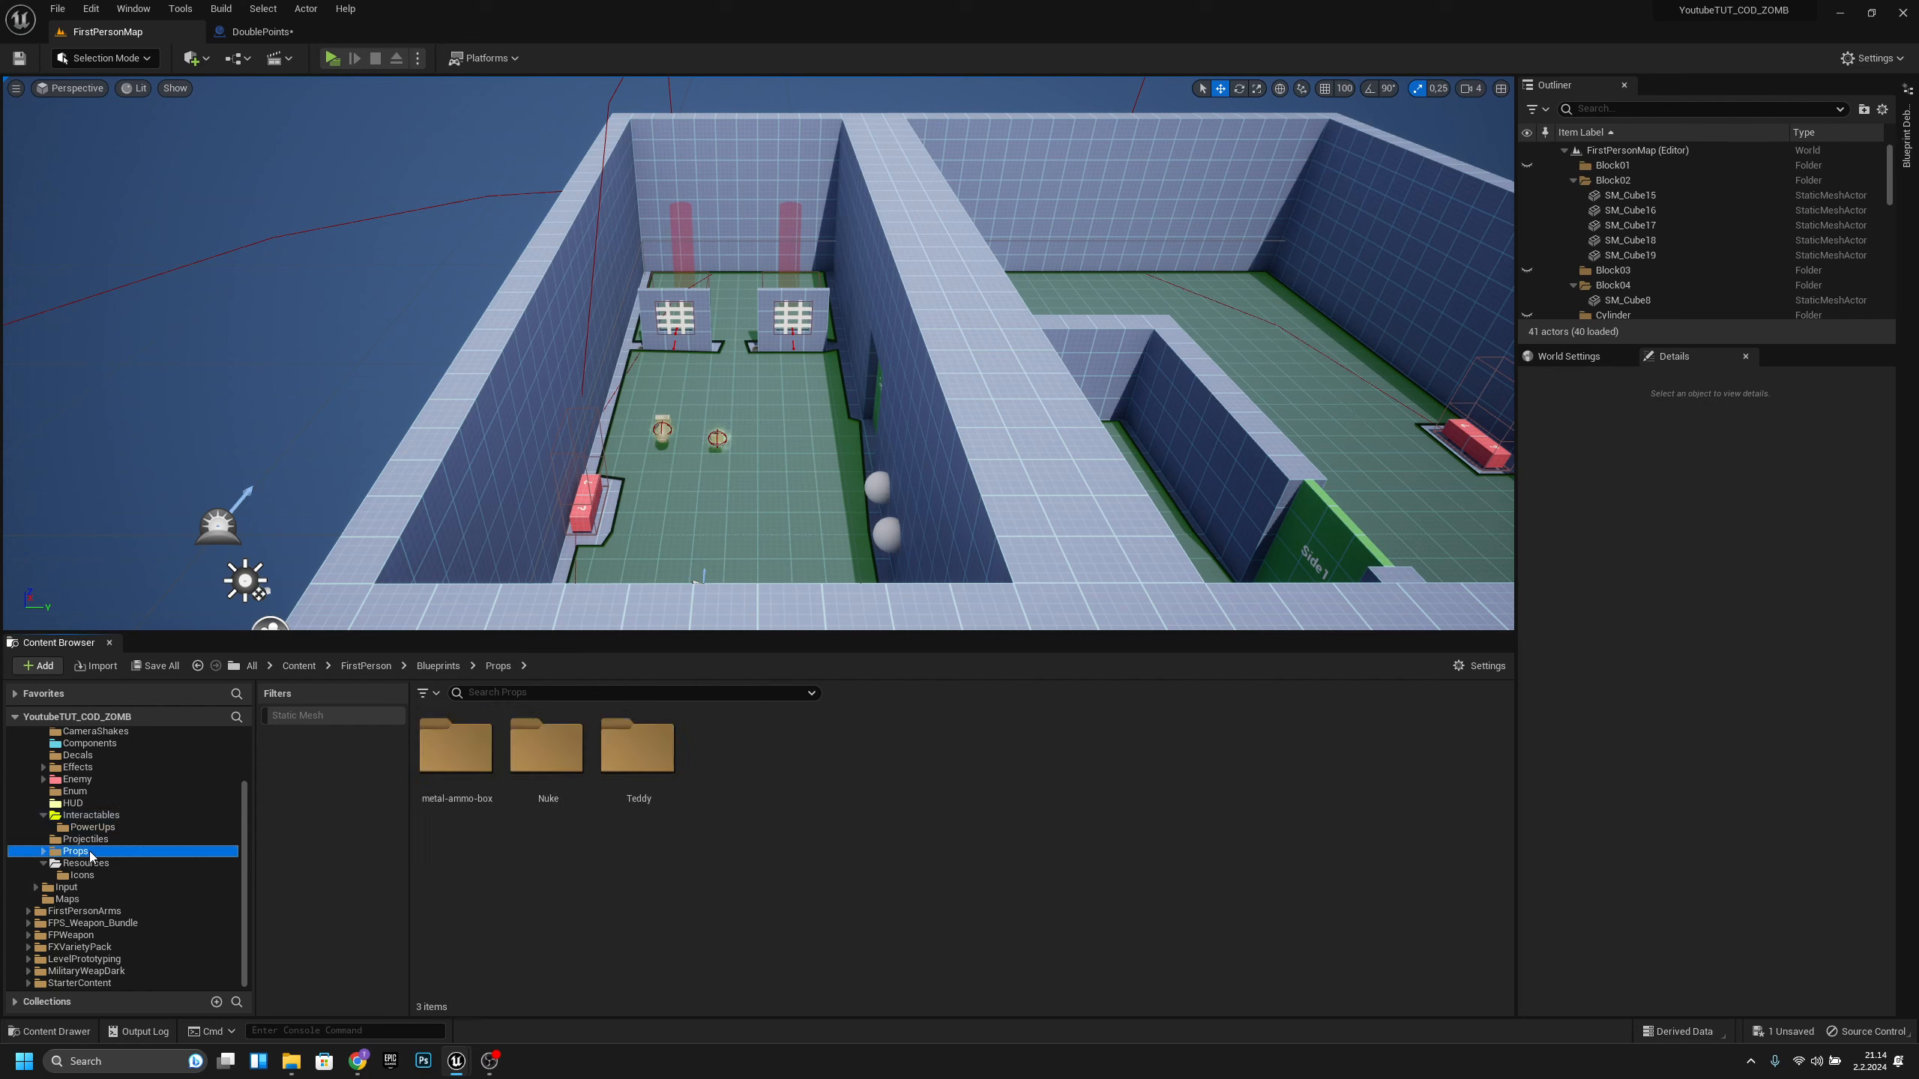
- Create a new material named PowerUp_MAT in the Props folder
right_click(800, 801)
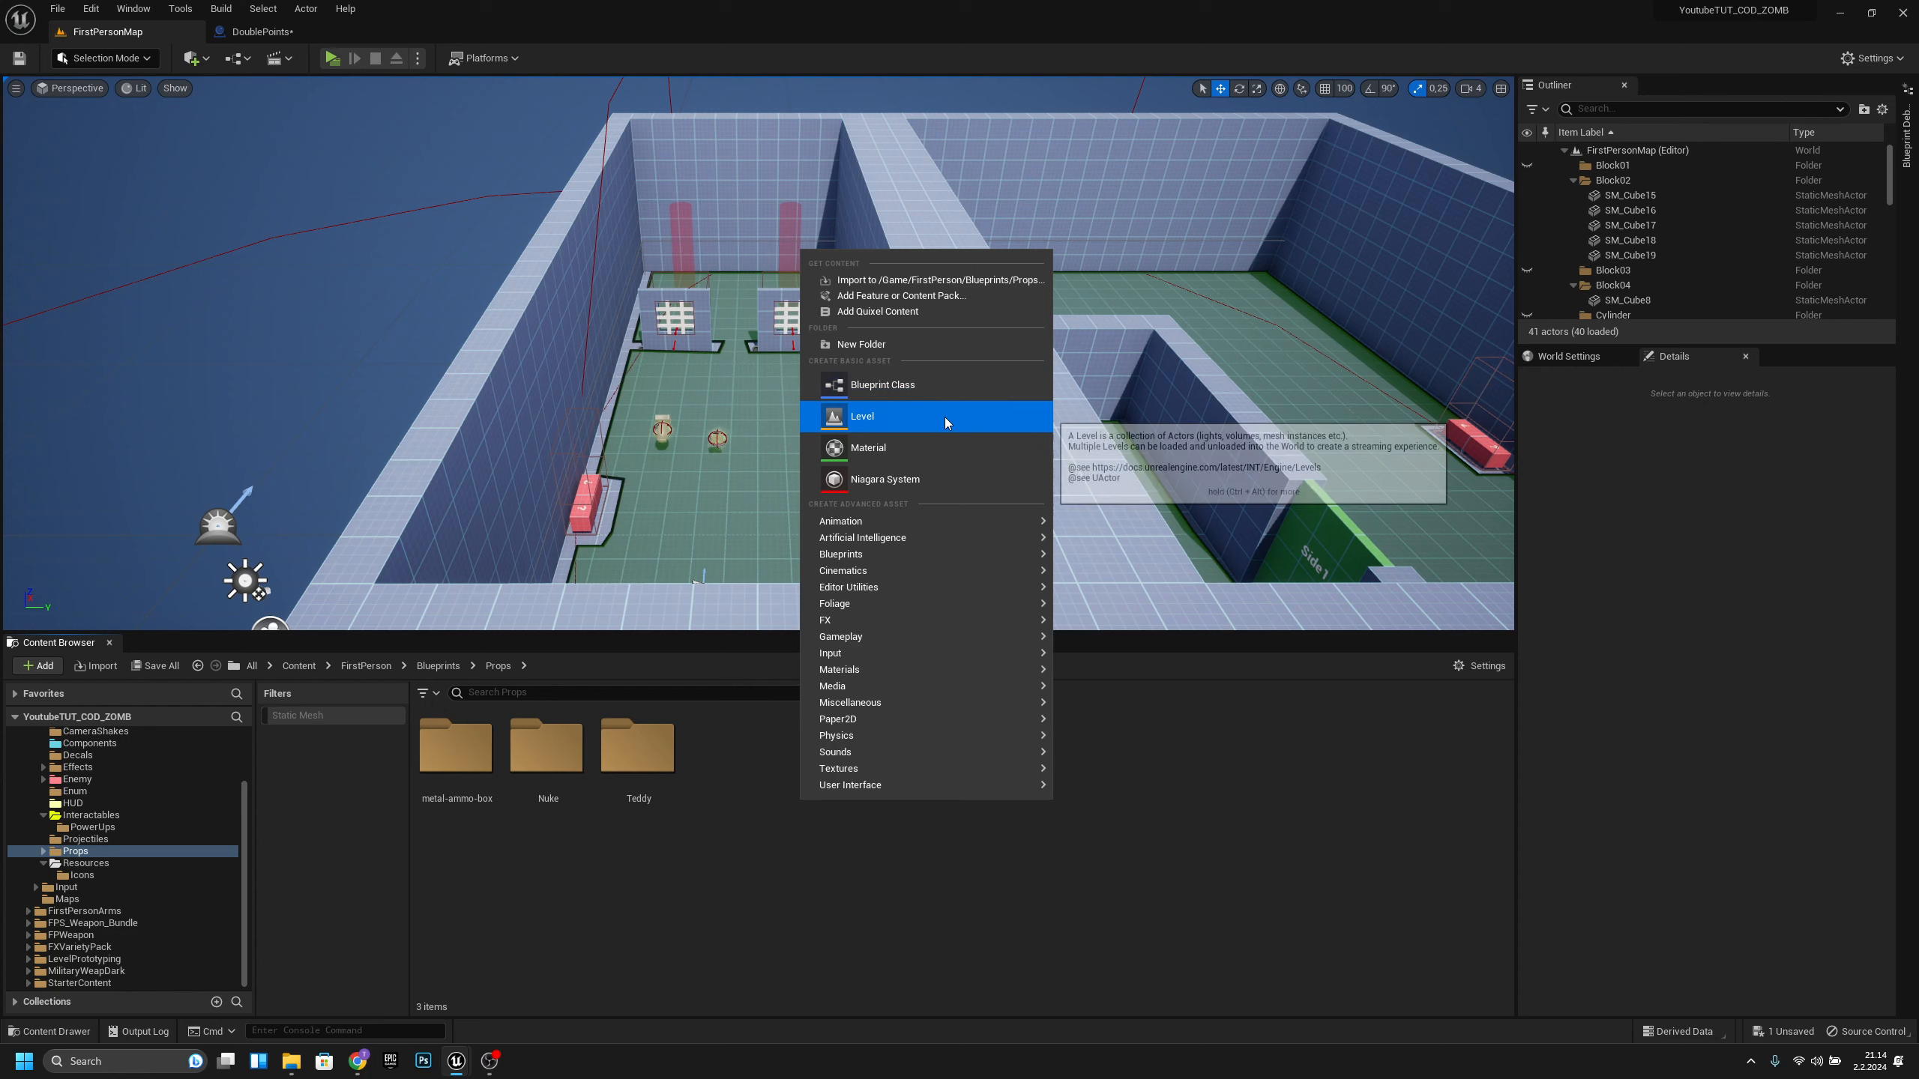
left_click(897, 440)
type("Pow")
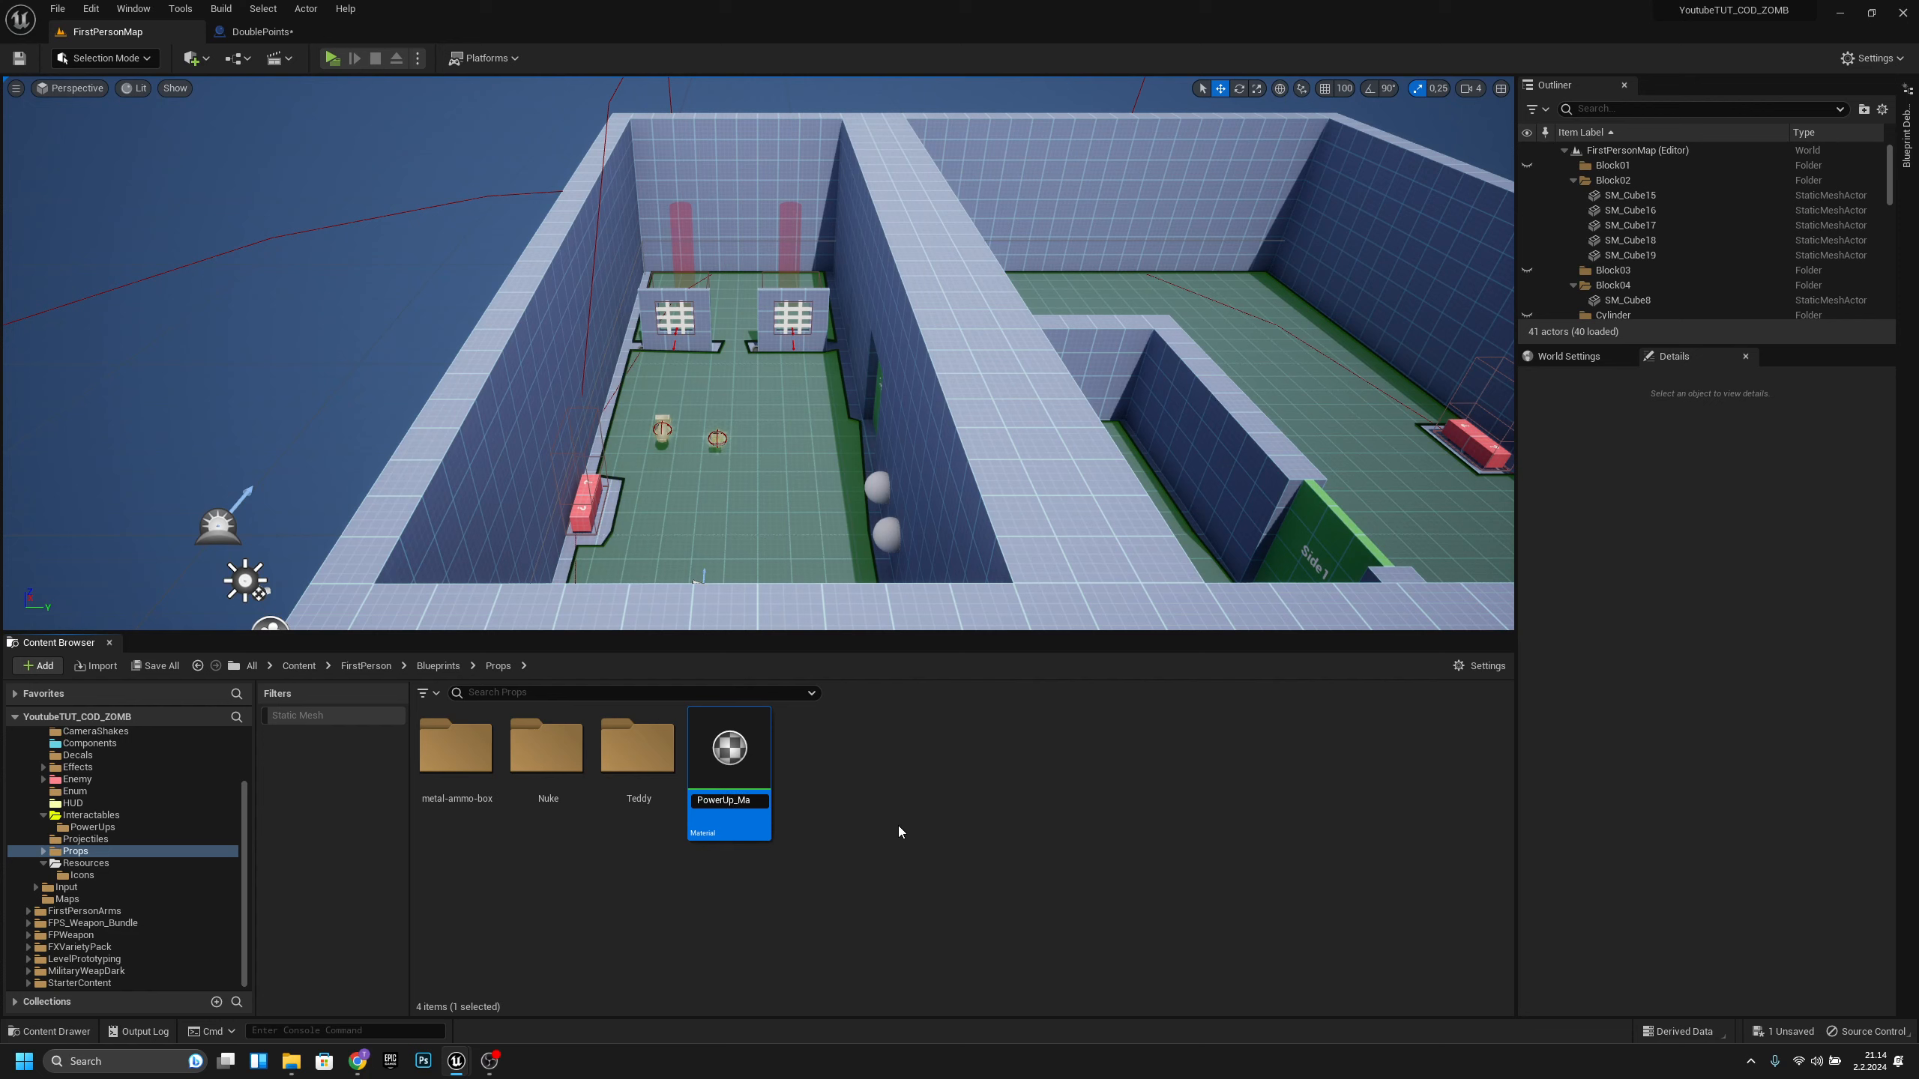
type("erUp_MAT")
key("Return")
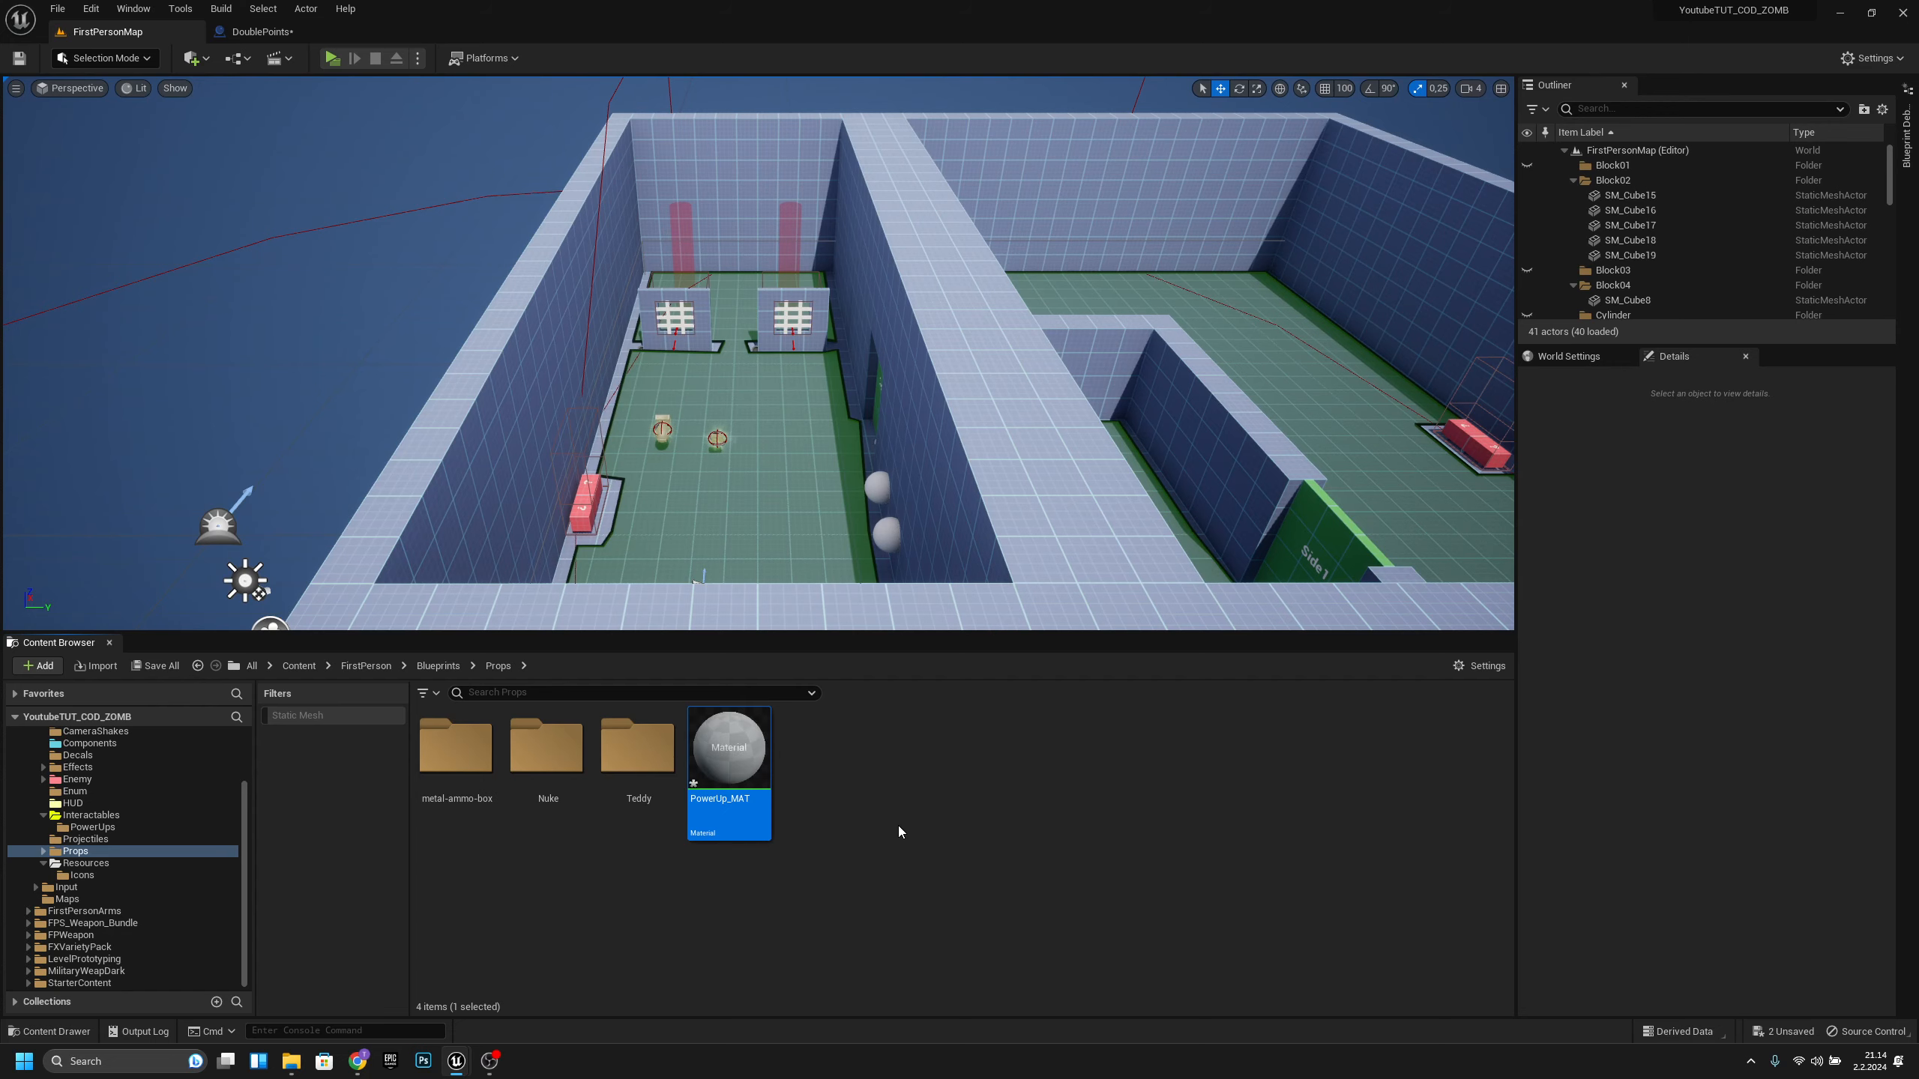
- Open PowerUp_MAT, add a three-component constant colour node and connect it to Base Color
double_click(744, 771)
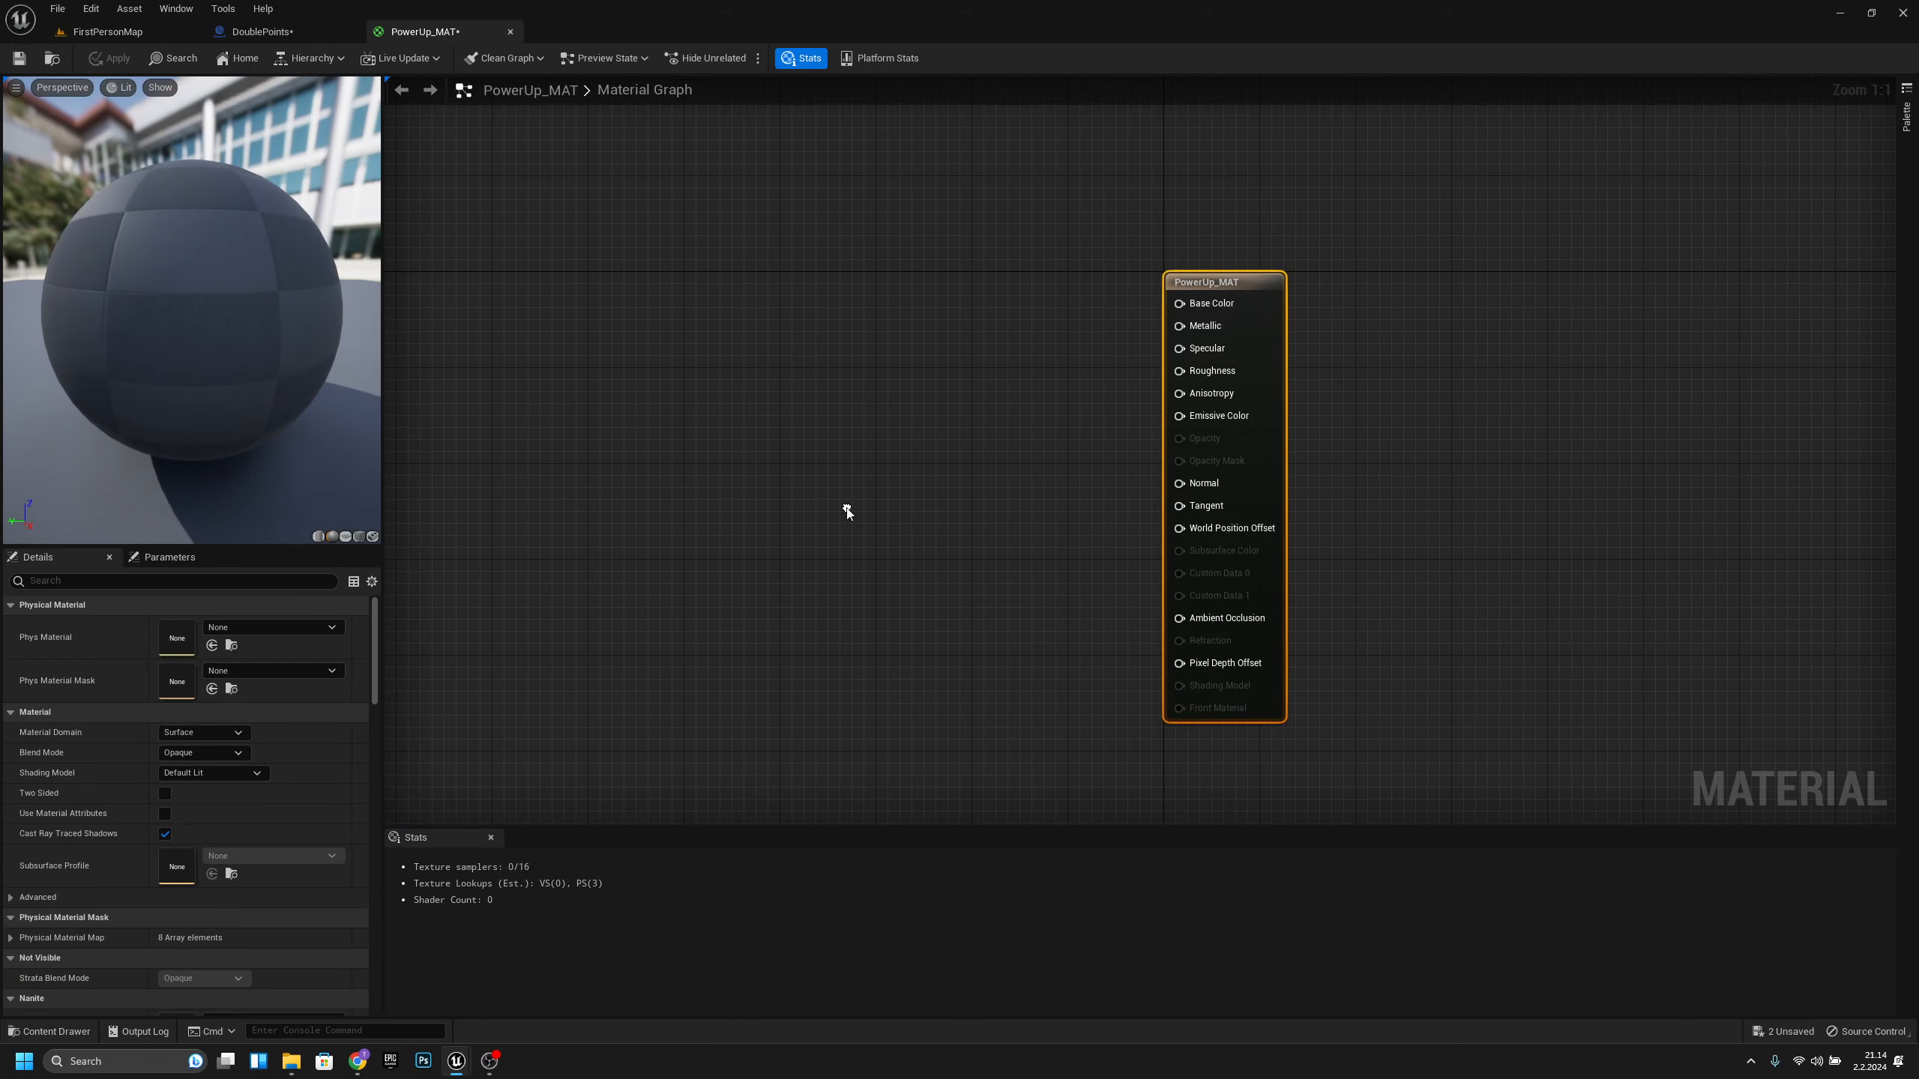
left_click(748, 325)
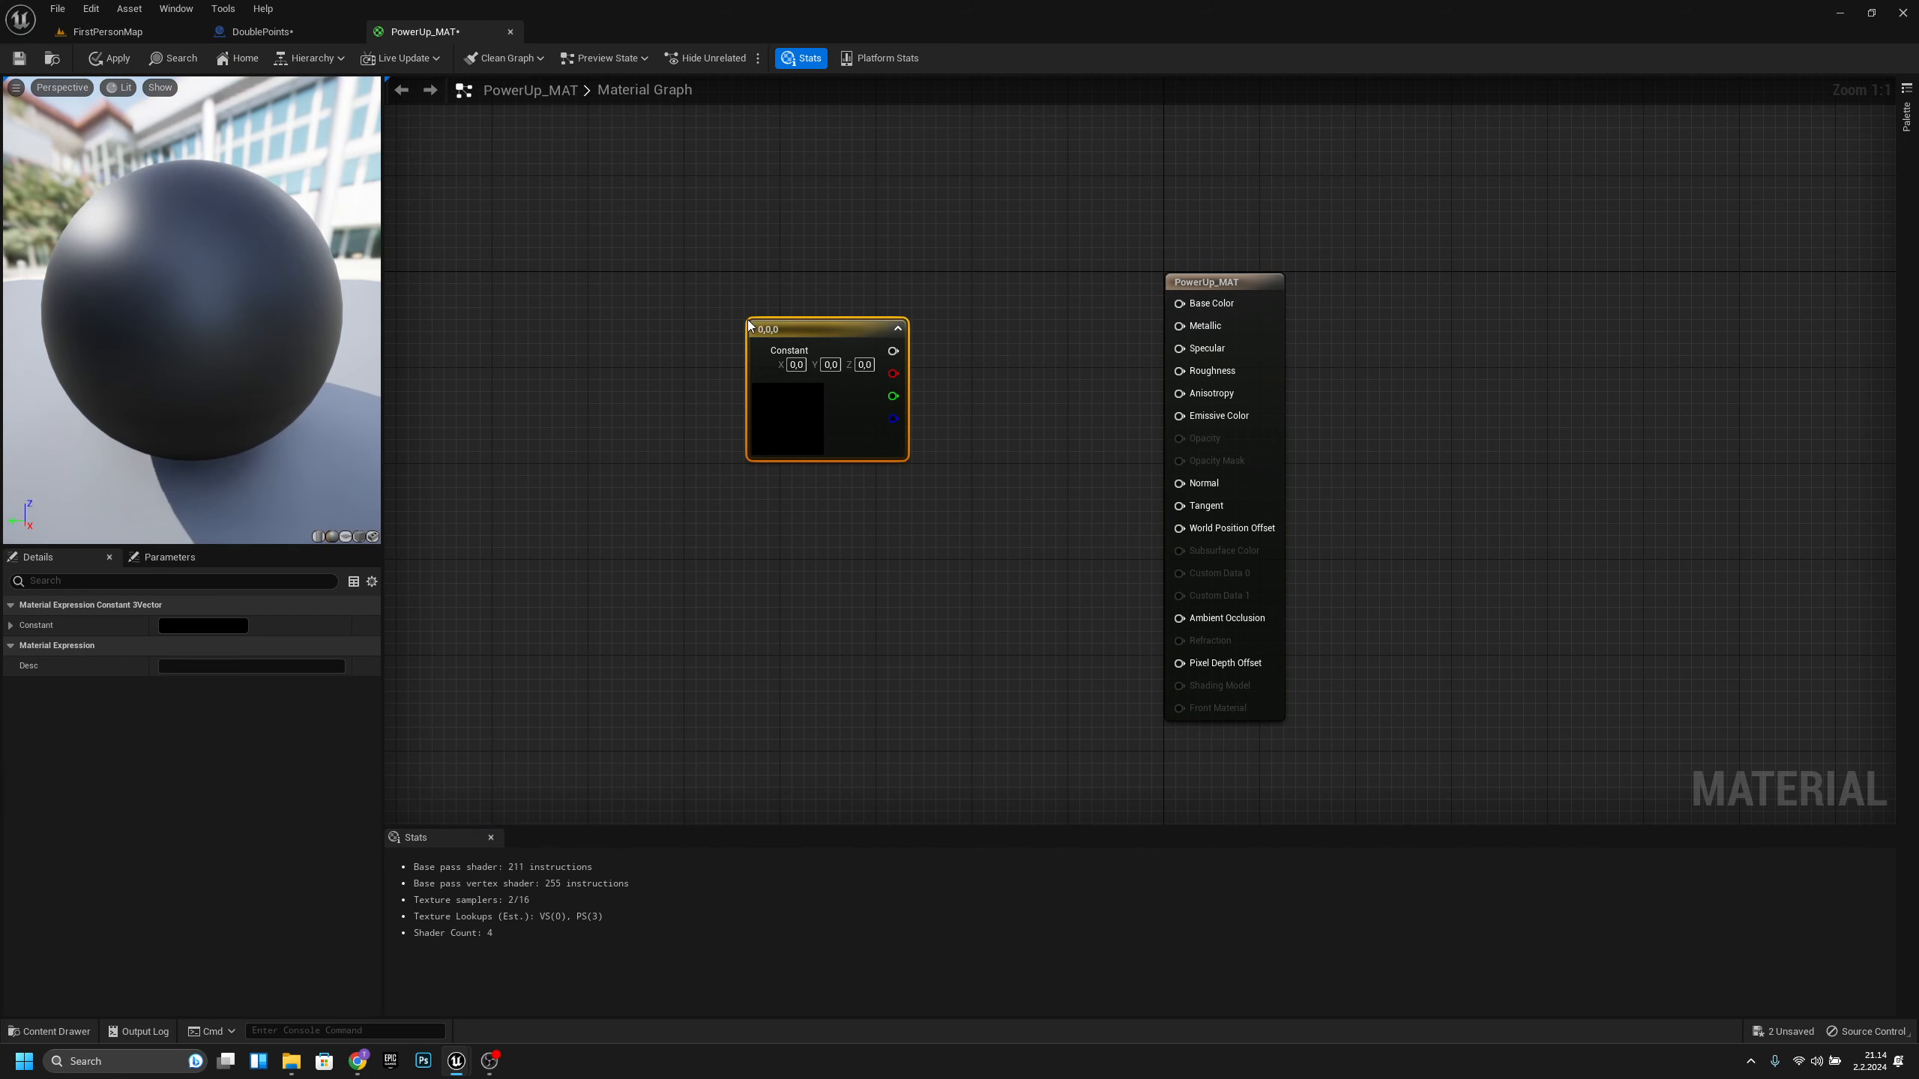
left_click_drag(805, 338, 755, 290)
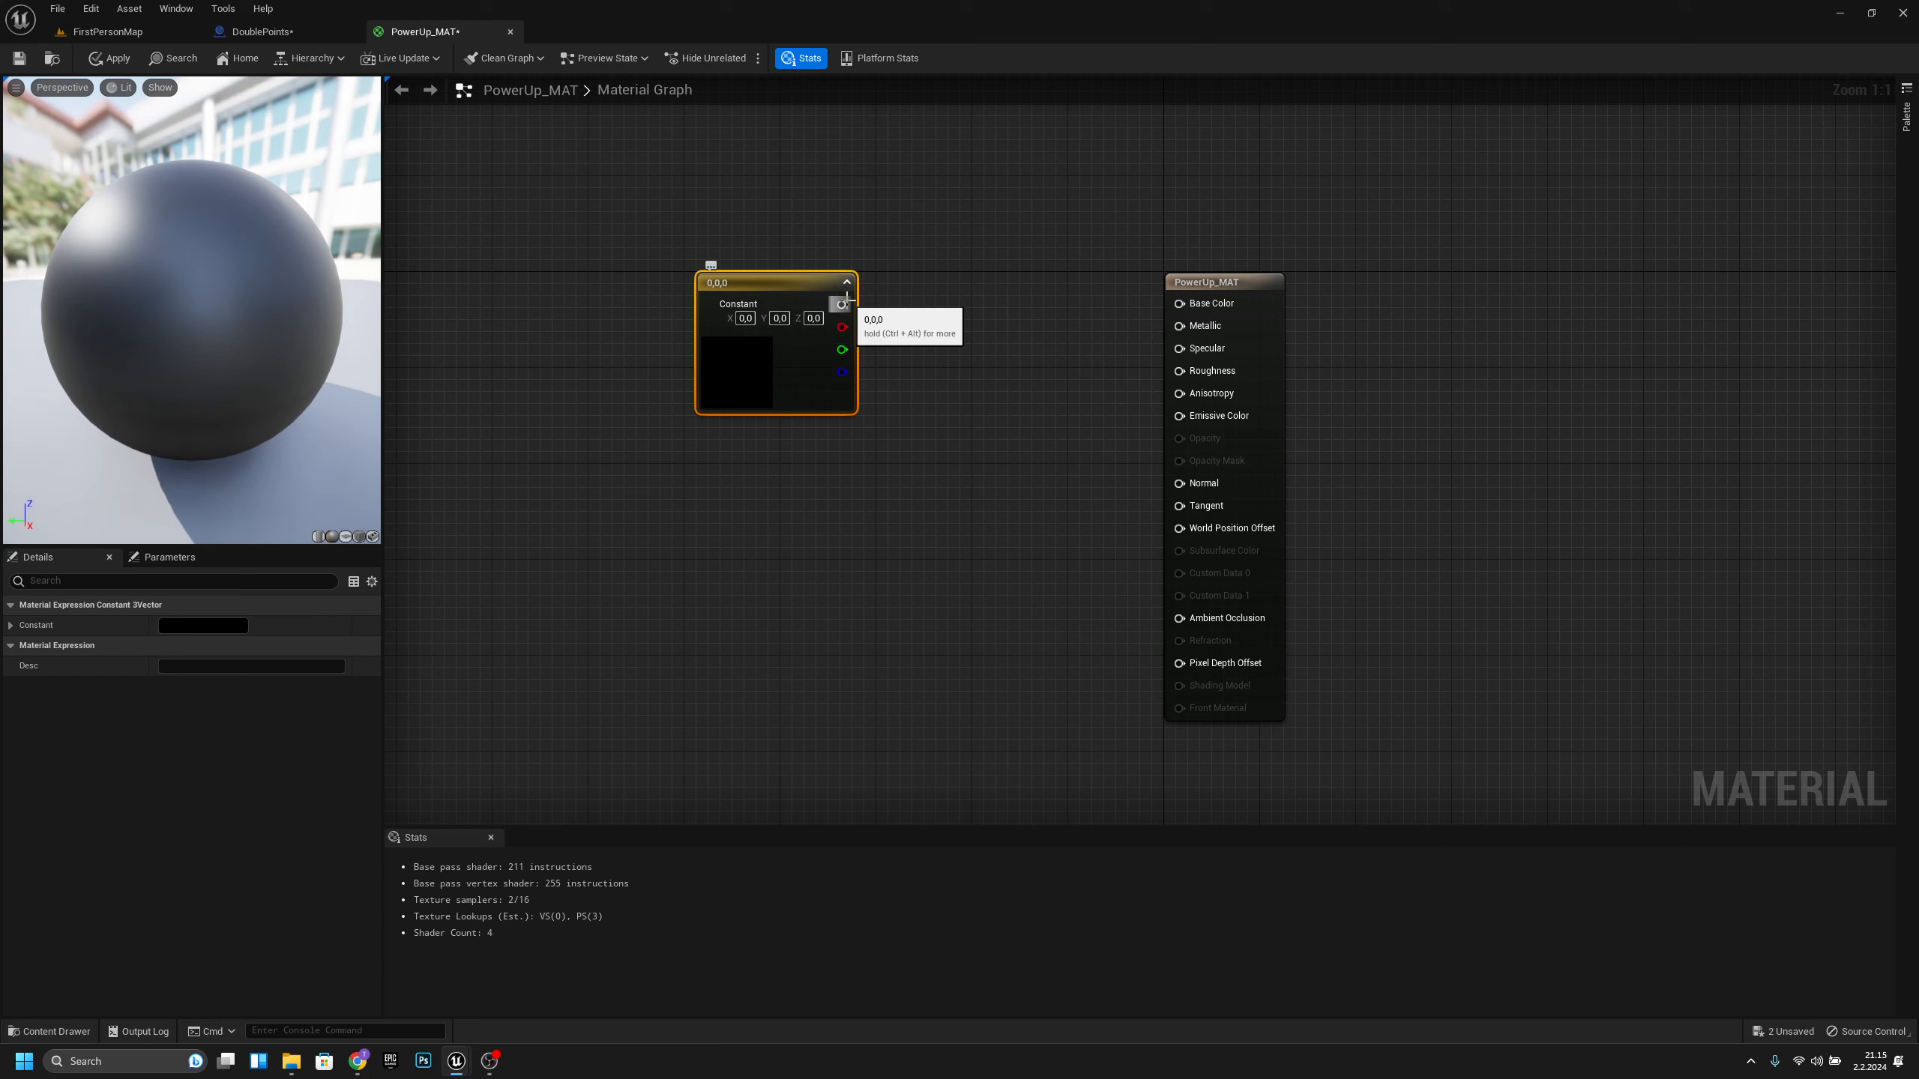
left_click_drag(842, 303, 1178, 303)
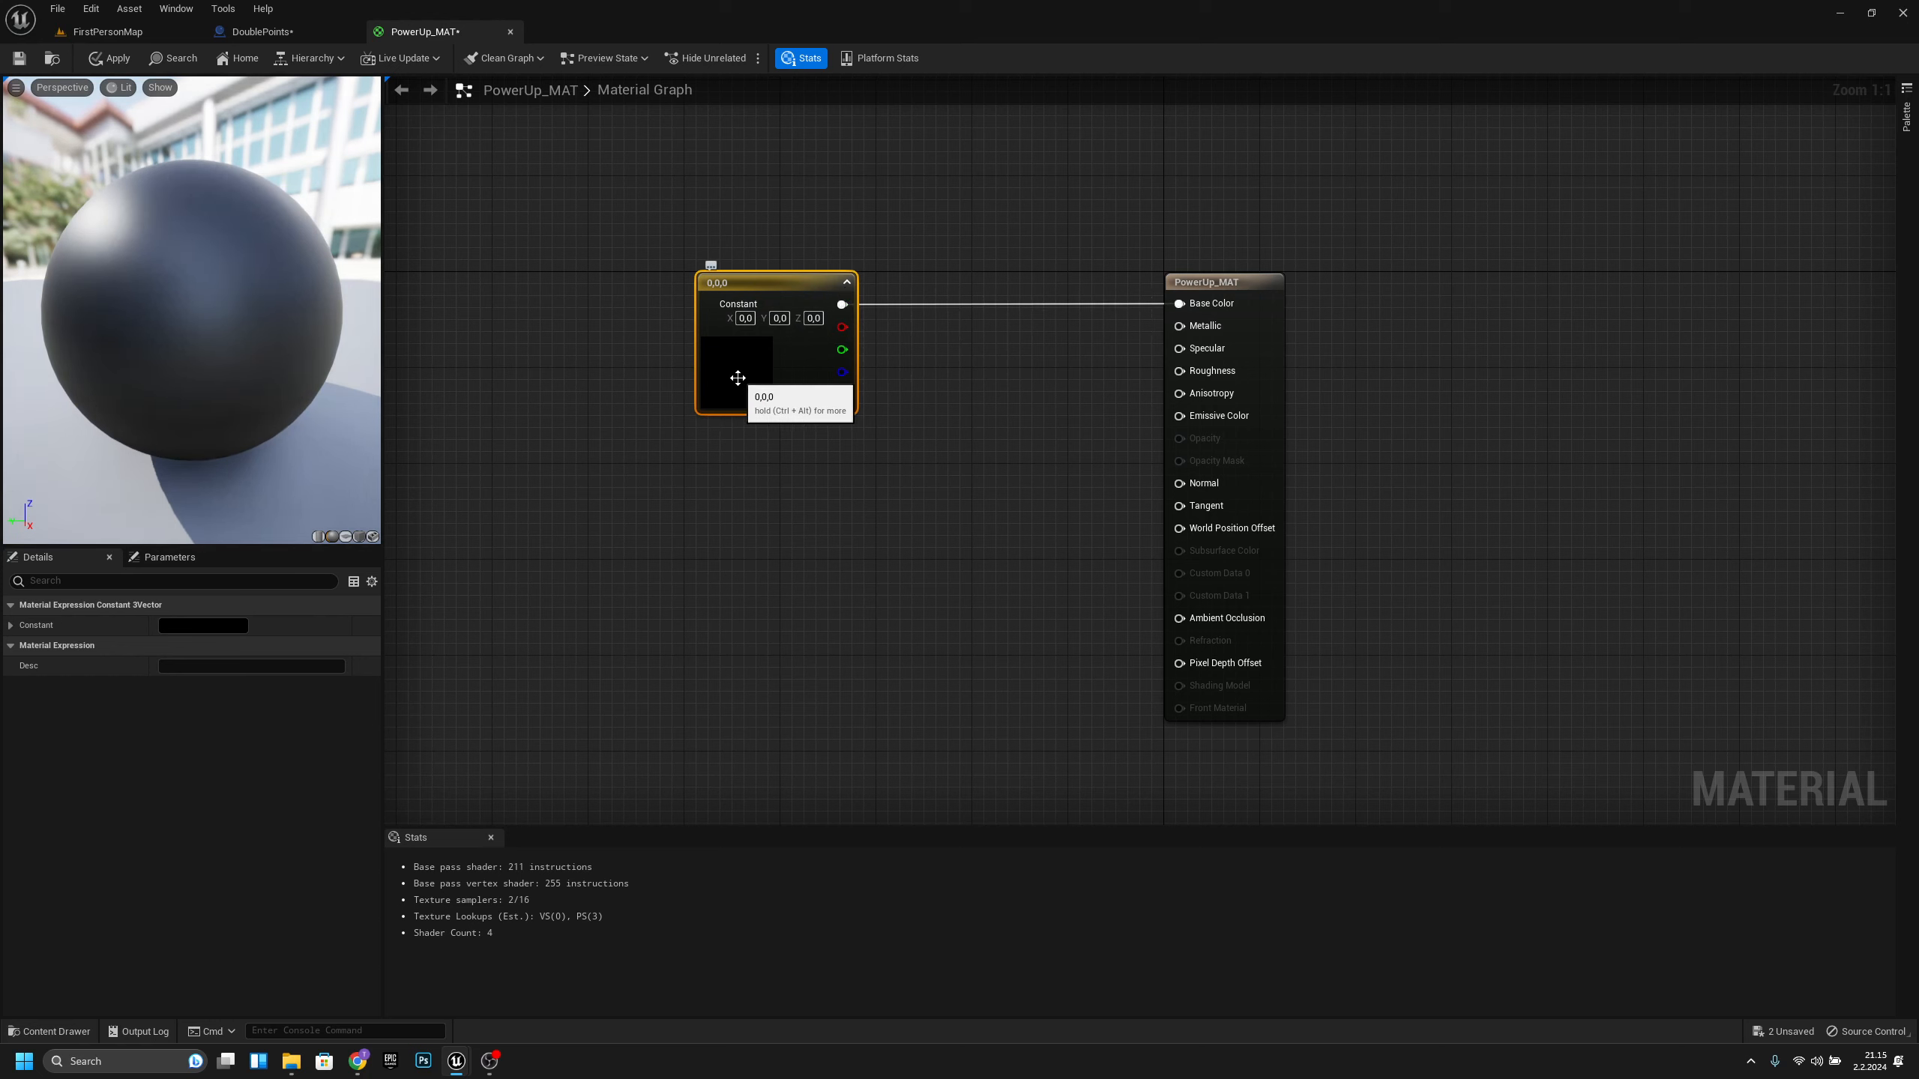
right_click_drag(959, 457, 927, 433)
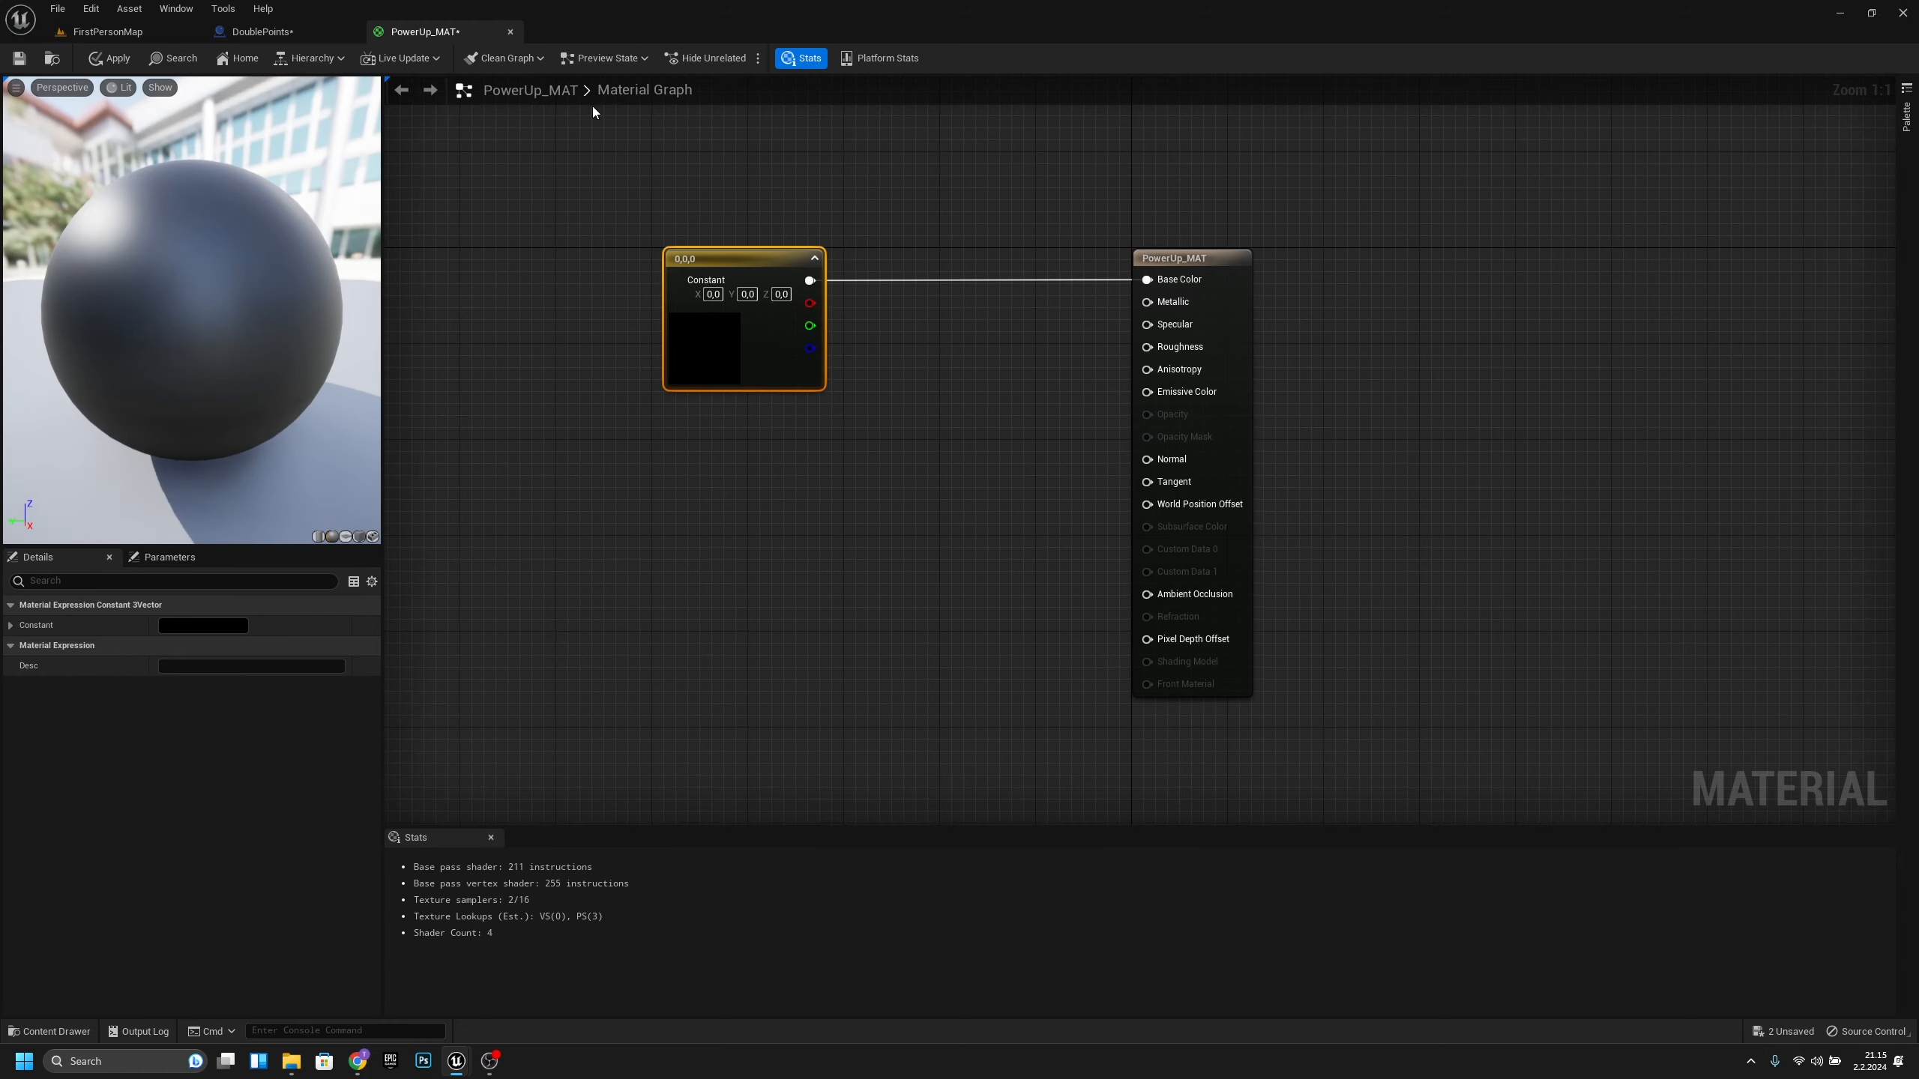
- Copy the yellow constant and Multiply nodes from Fat_Man_Material in the Nuke props folder, closing that material without applying changes
left_click(155, 31)
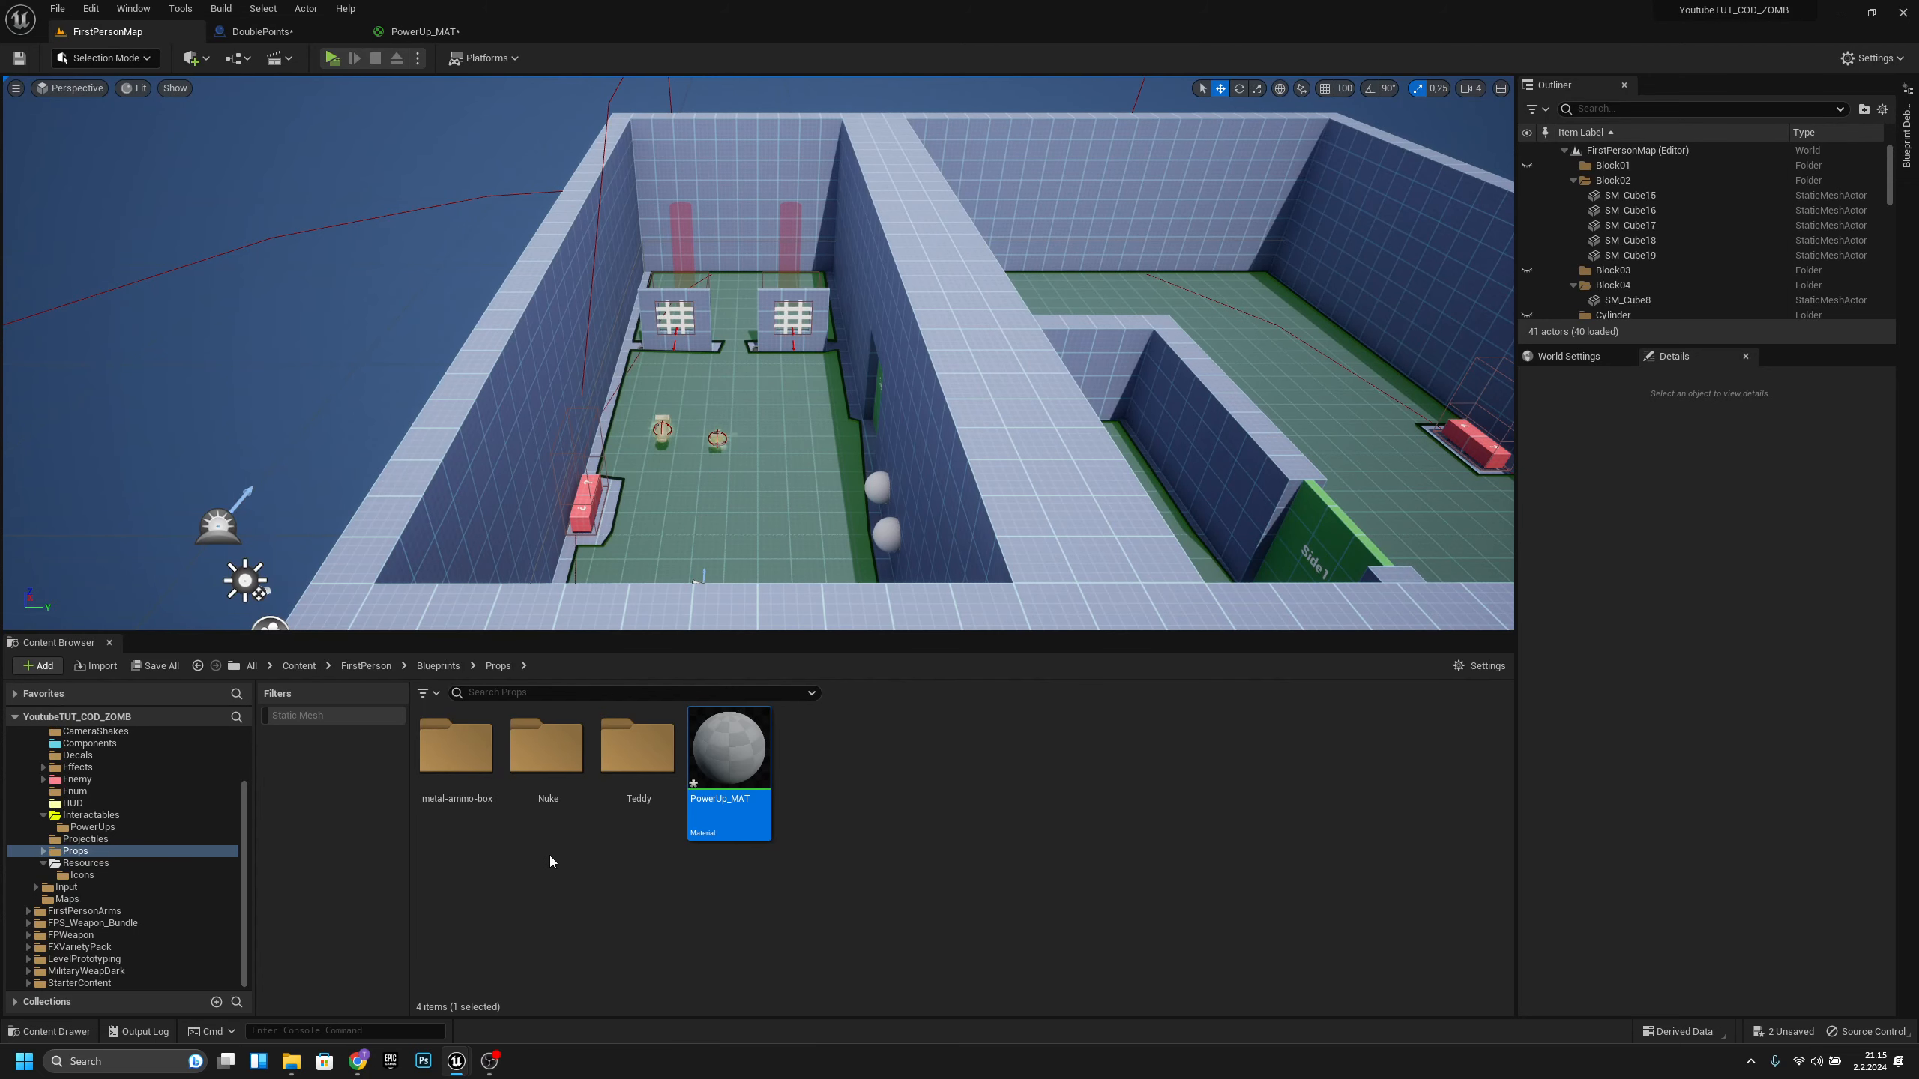
double_click(546, 748)
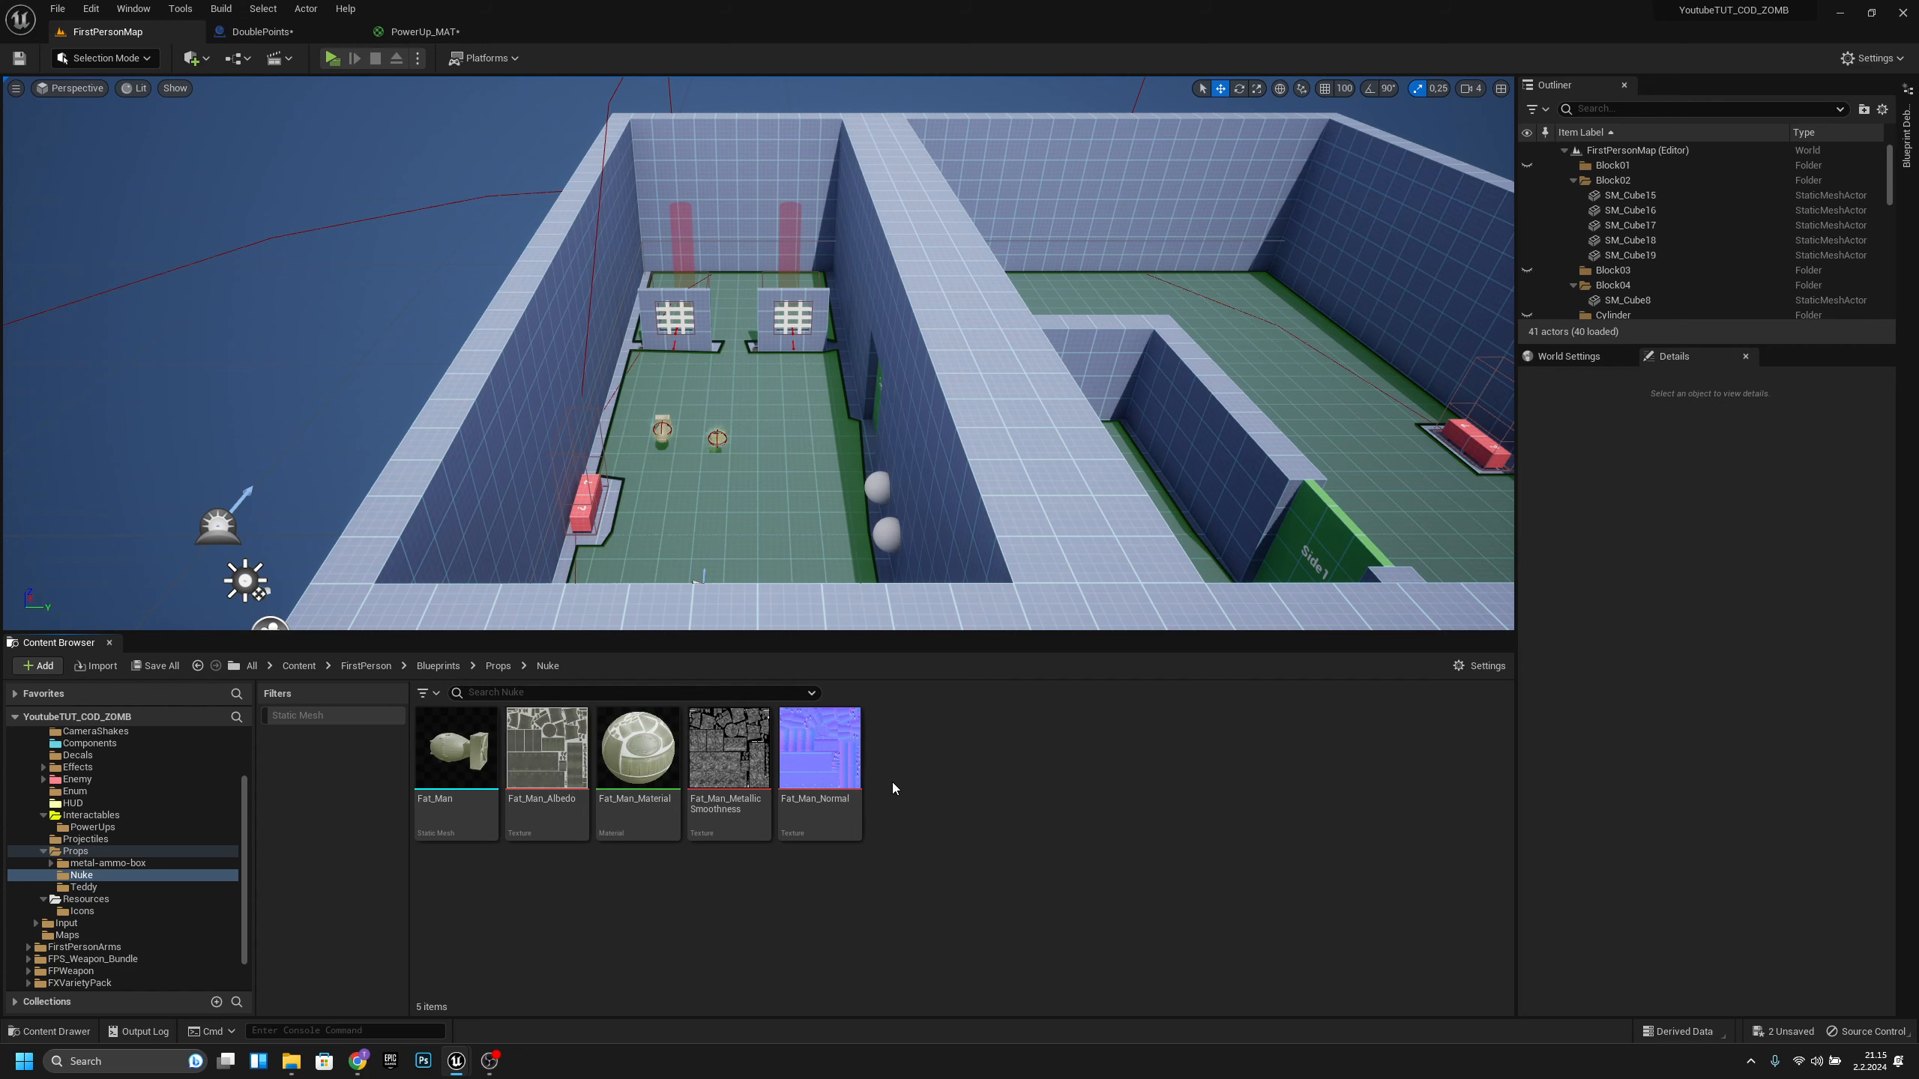
double_click(645, 756)
right_click_drag(644, 755, 878, 527)
left_click_drag(997, 516, 985, 541)
left_click_drag(997, 691, 619, 544)
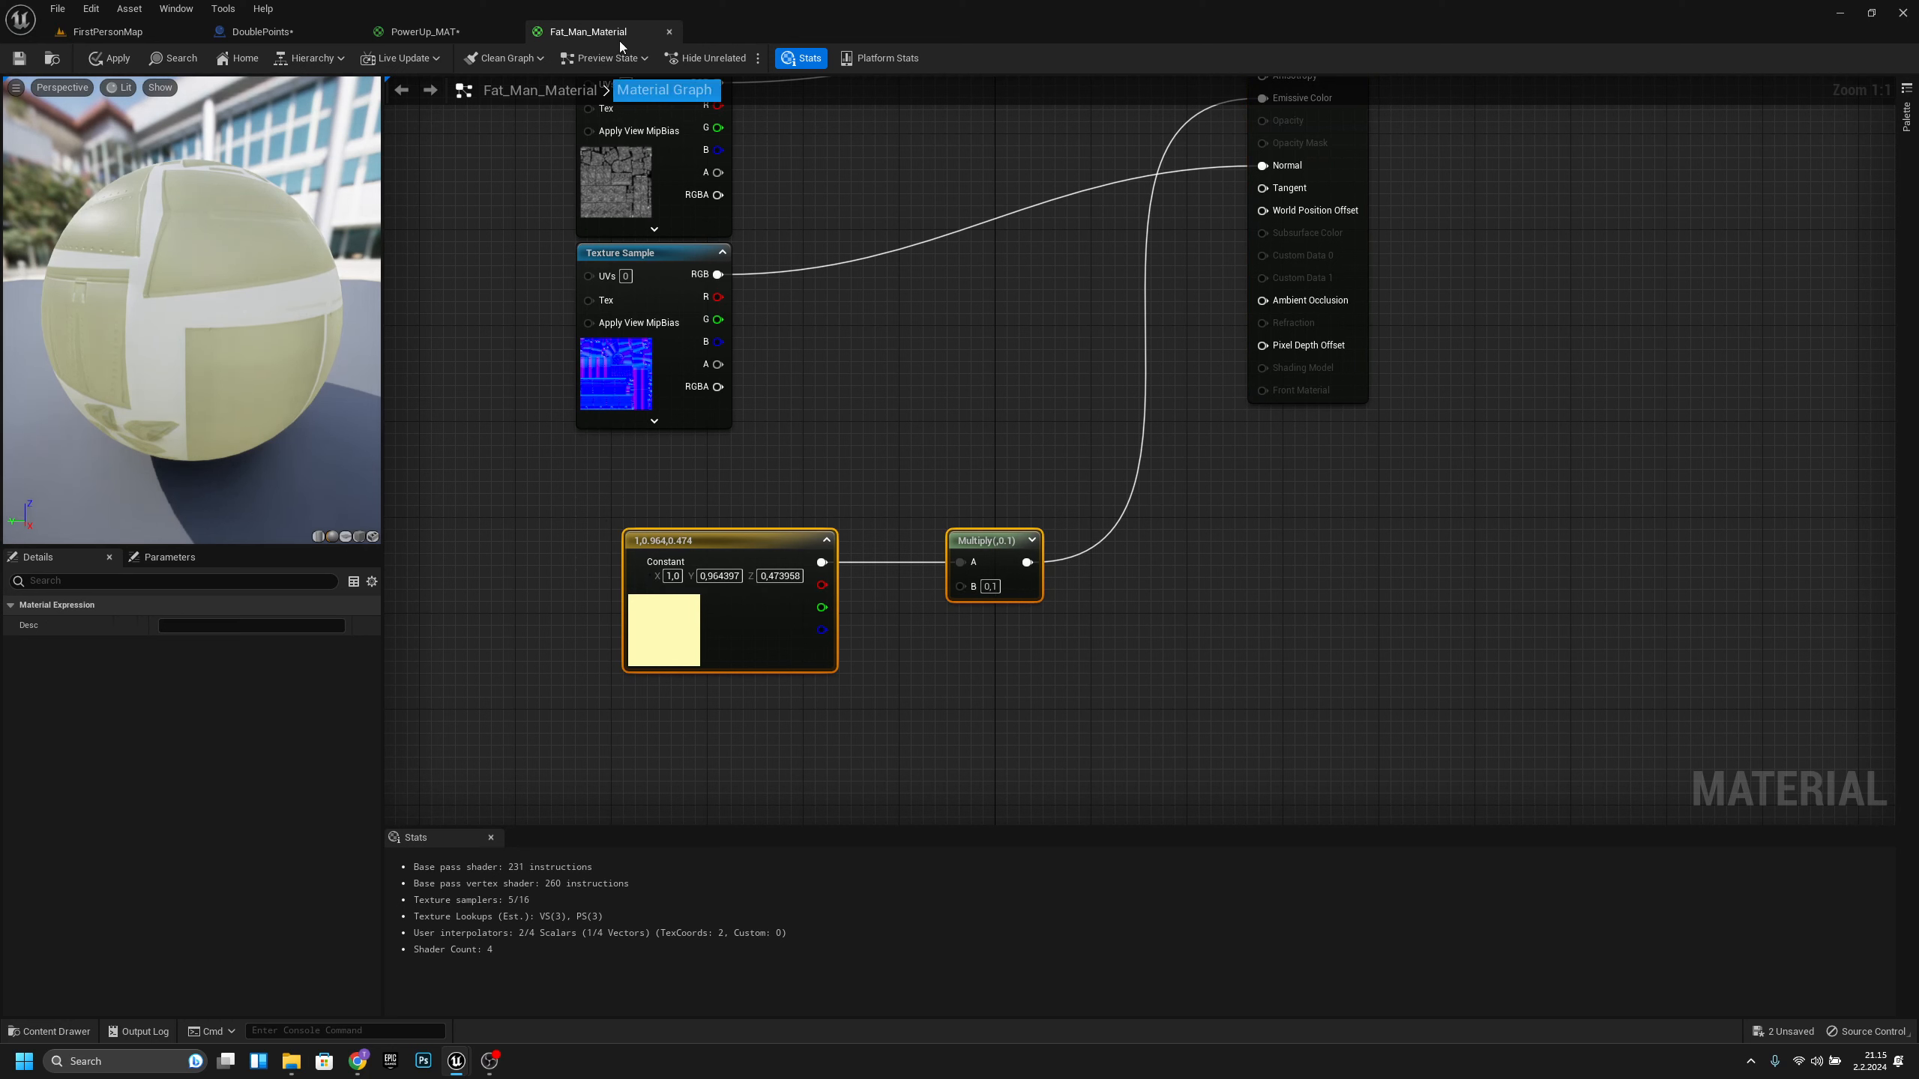
left_click(668, 31)
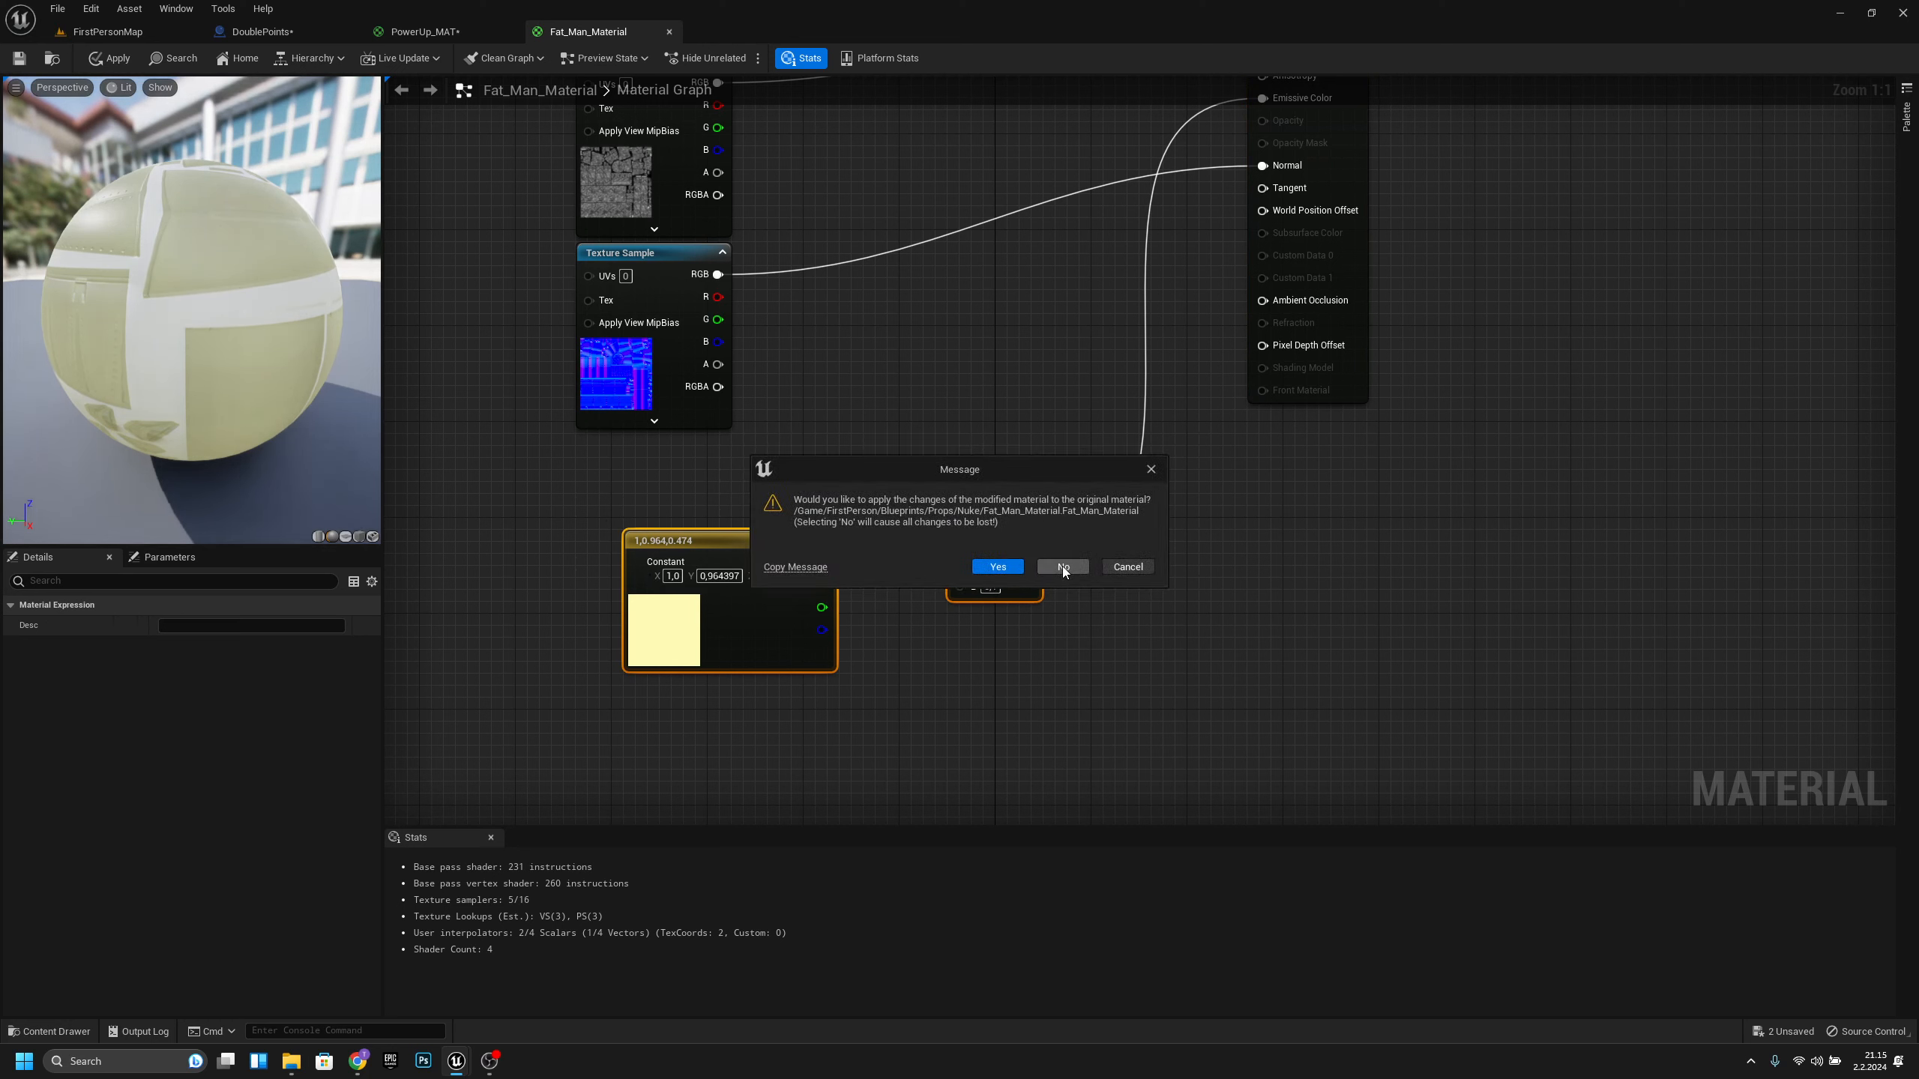
left_click(1061, 565)
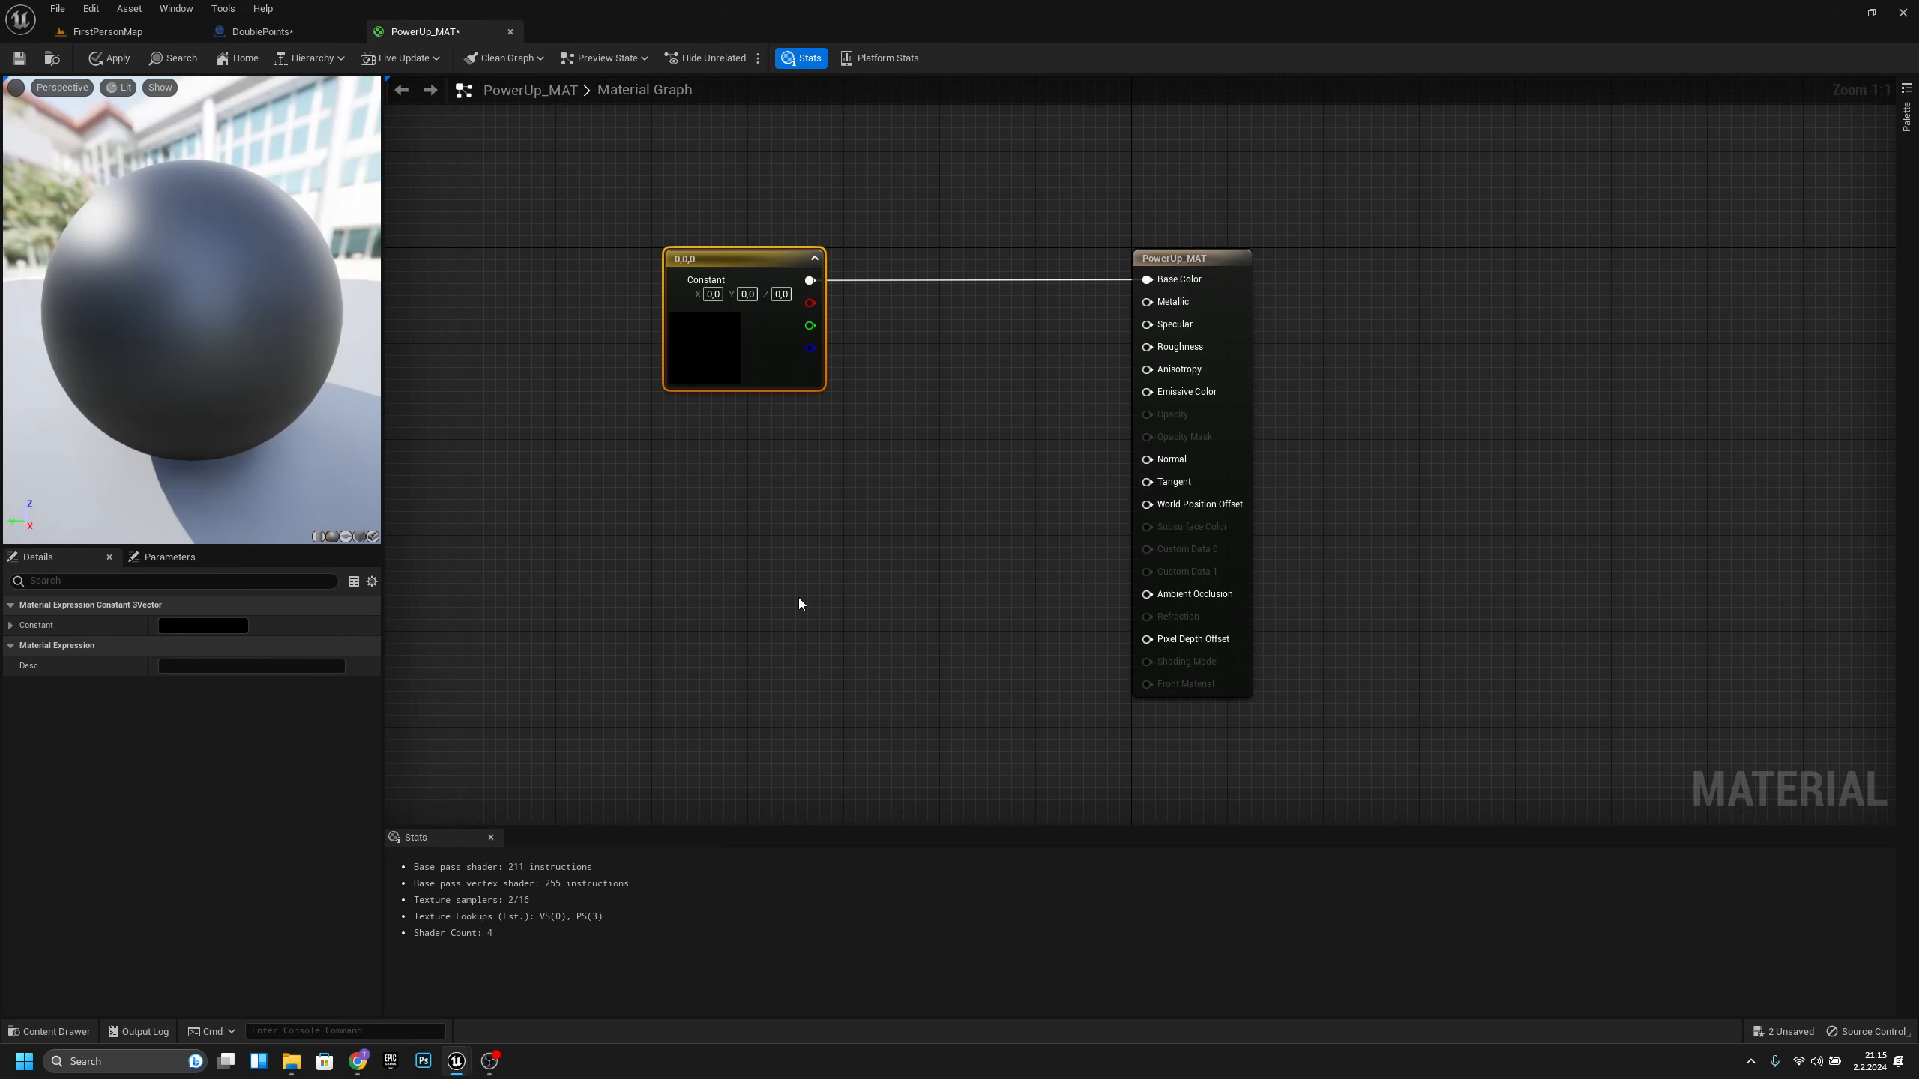
- Paste the copied constant and Multiply nodes into PowerUp_MAT and connect the Multiply output to Emissive Color
left_click(739, 539)
key("ctrl+v")
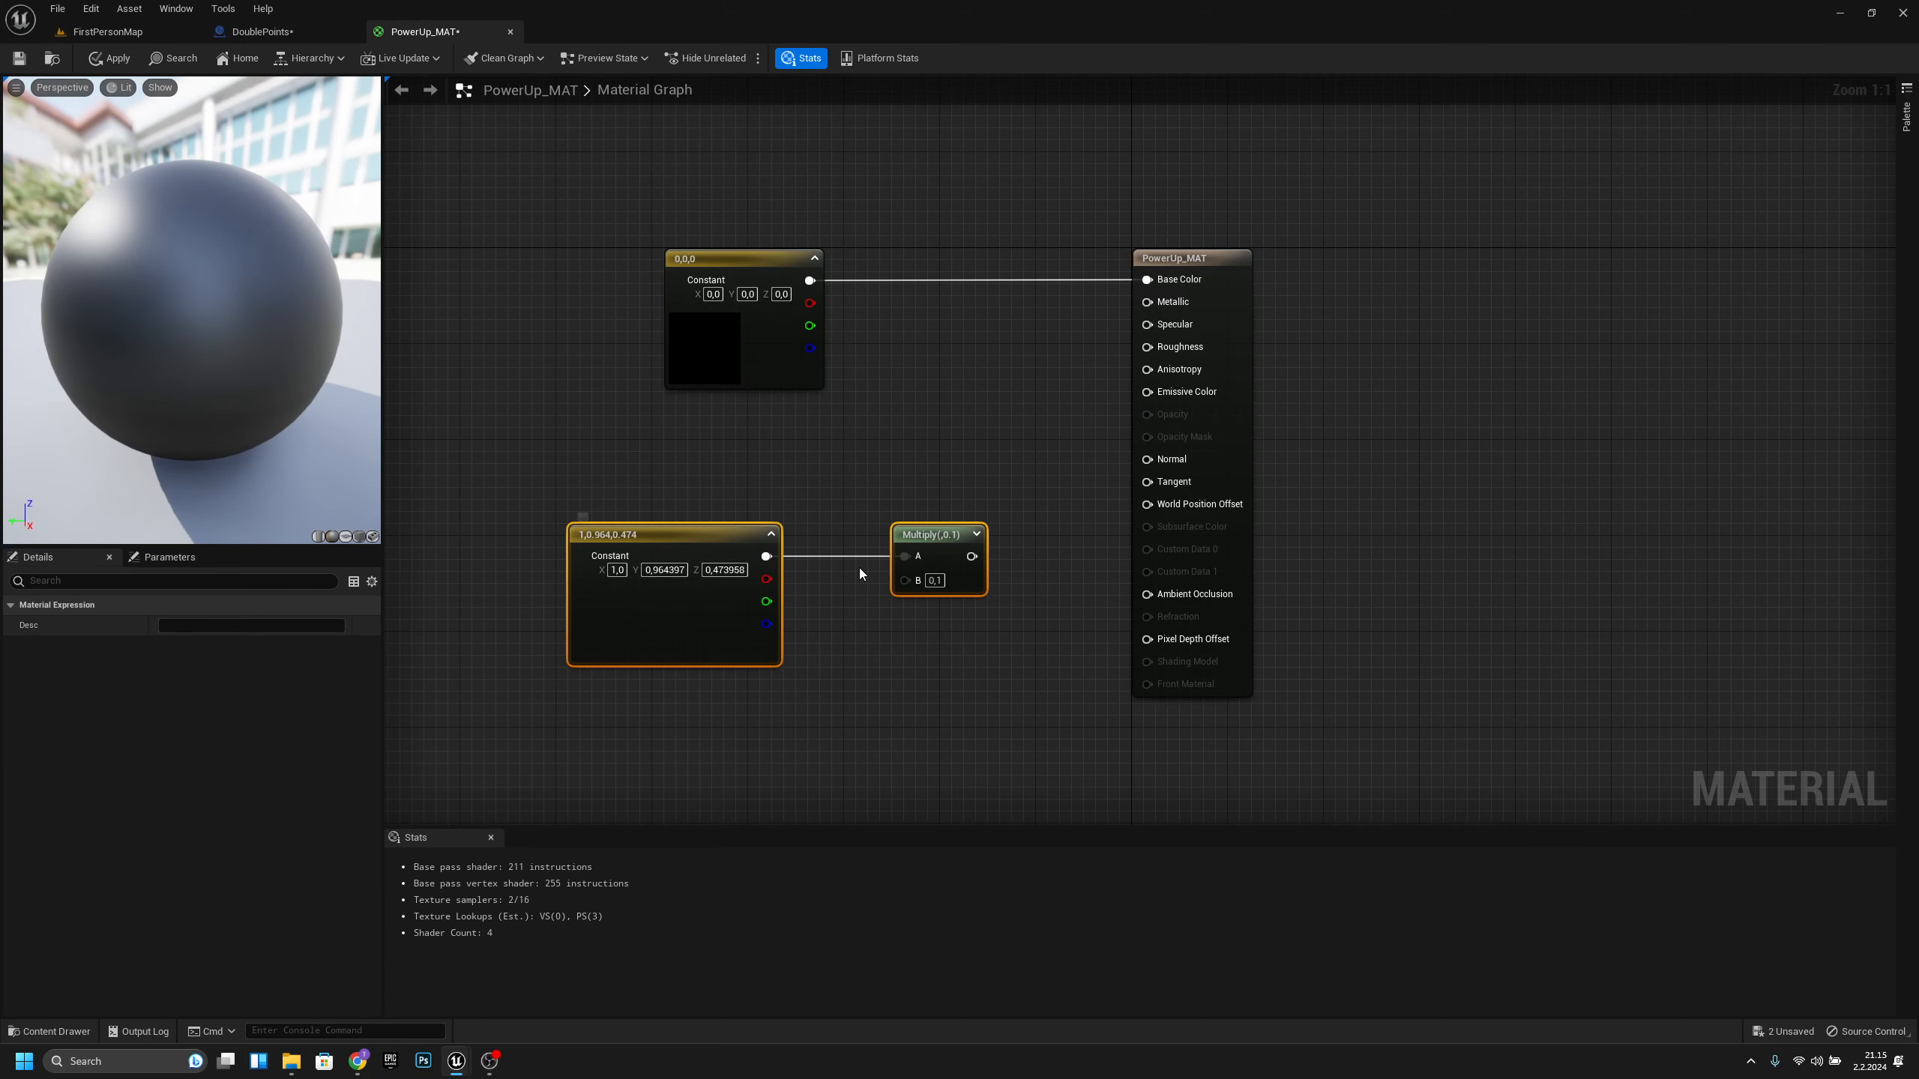
left_click_drag(935, 547, 1148, 392)
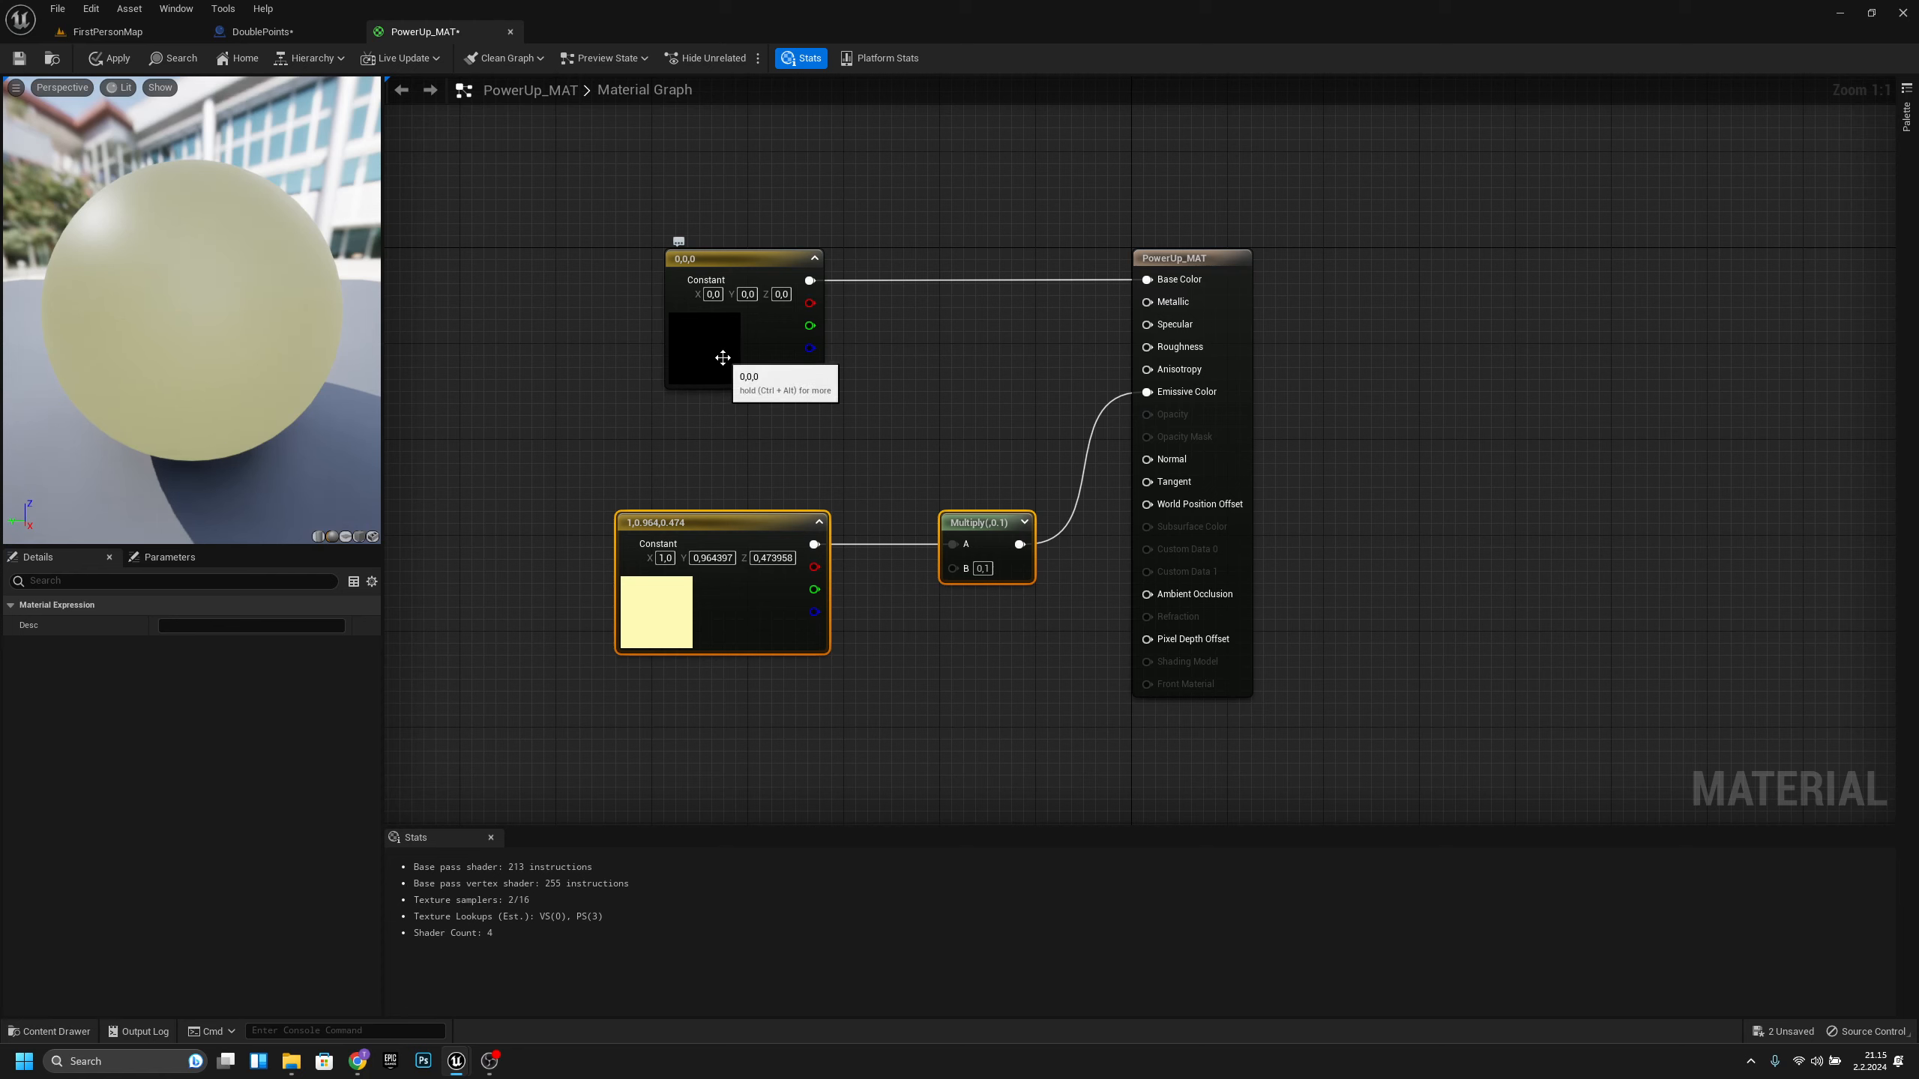
- Set the Base Color constant of PowerUp_MAT to a dark grey with a value of 0.09375
double_click(723, 357)
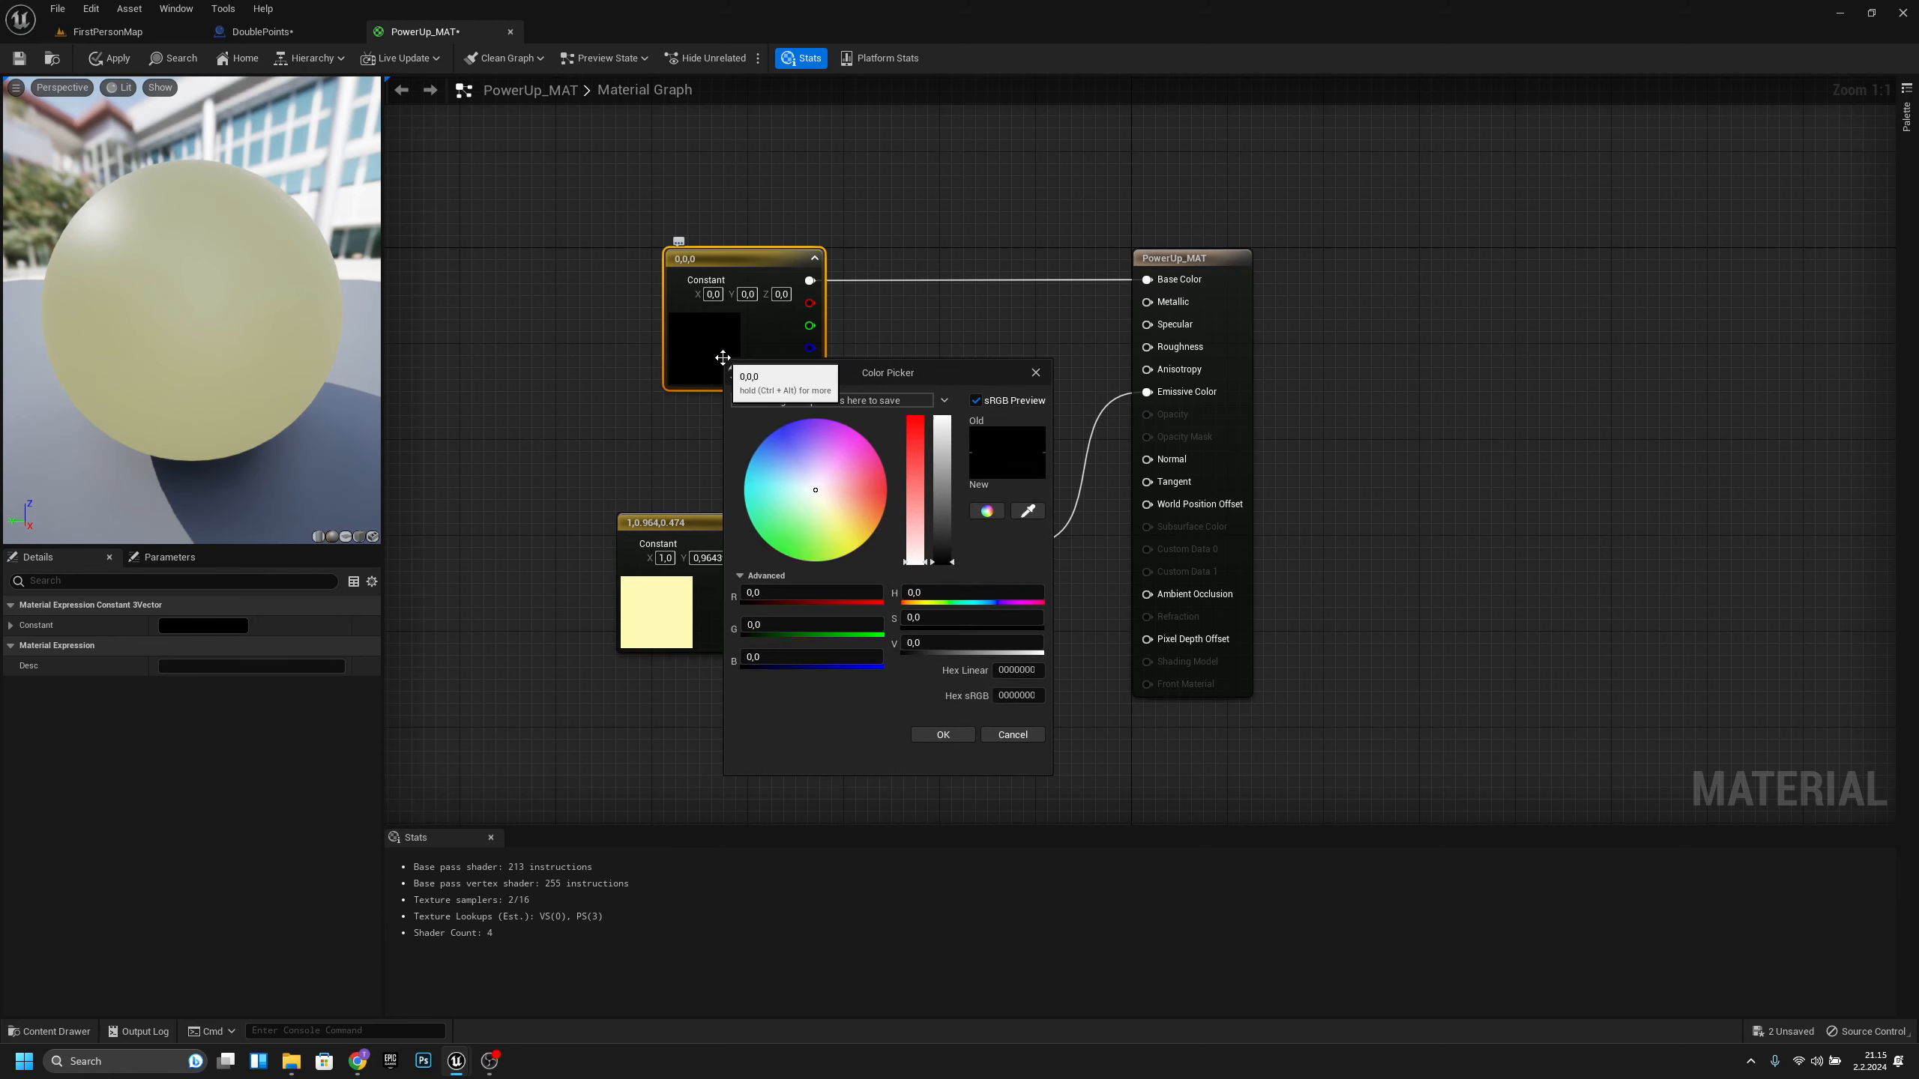
left_click(949, 549)
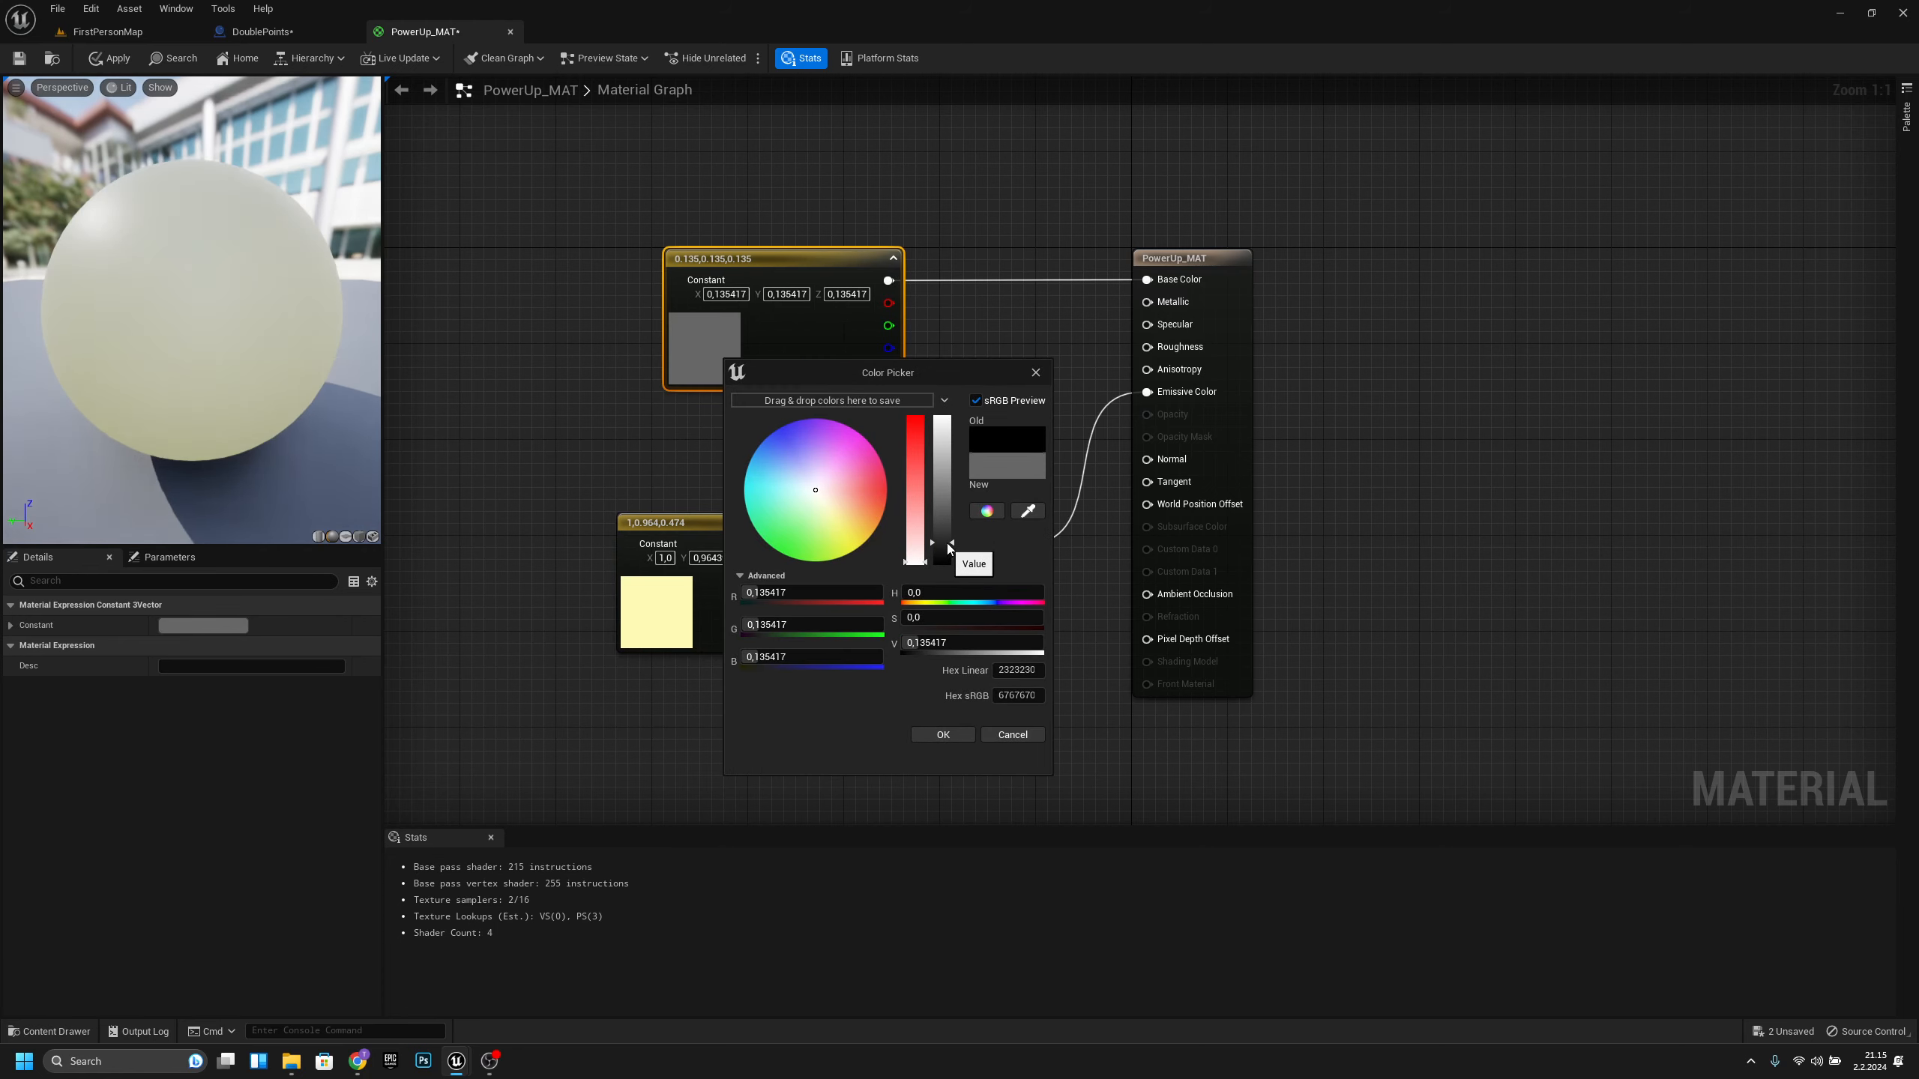
left_click(952, 548)
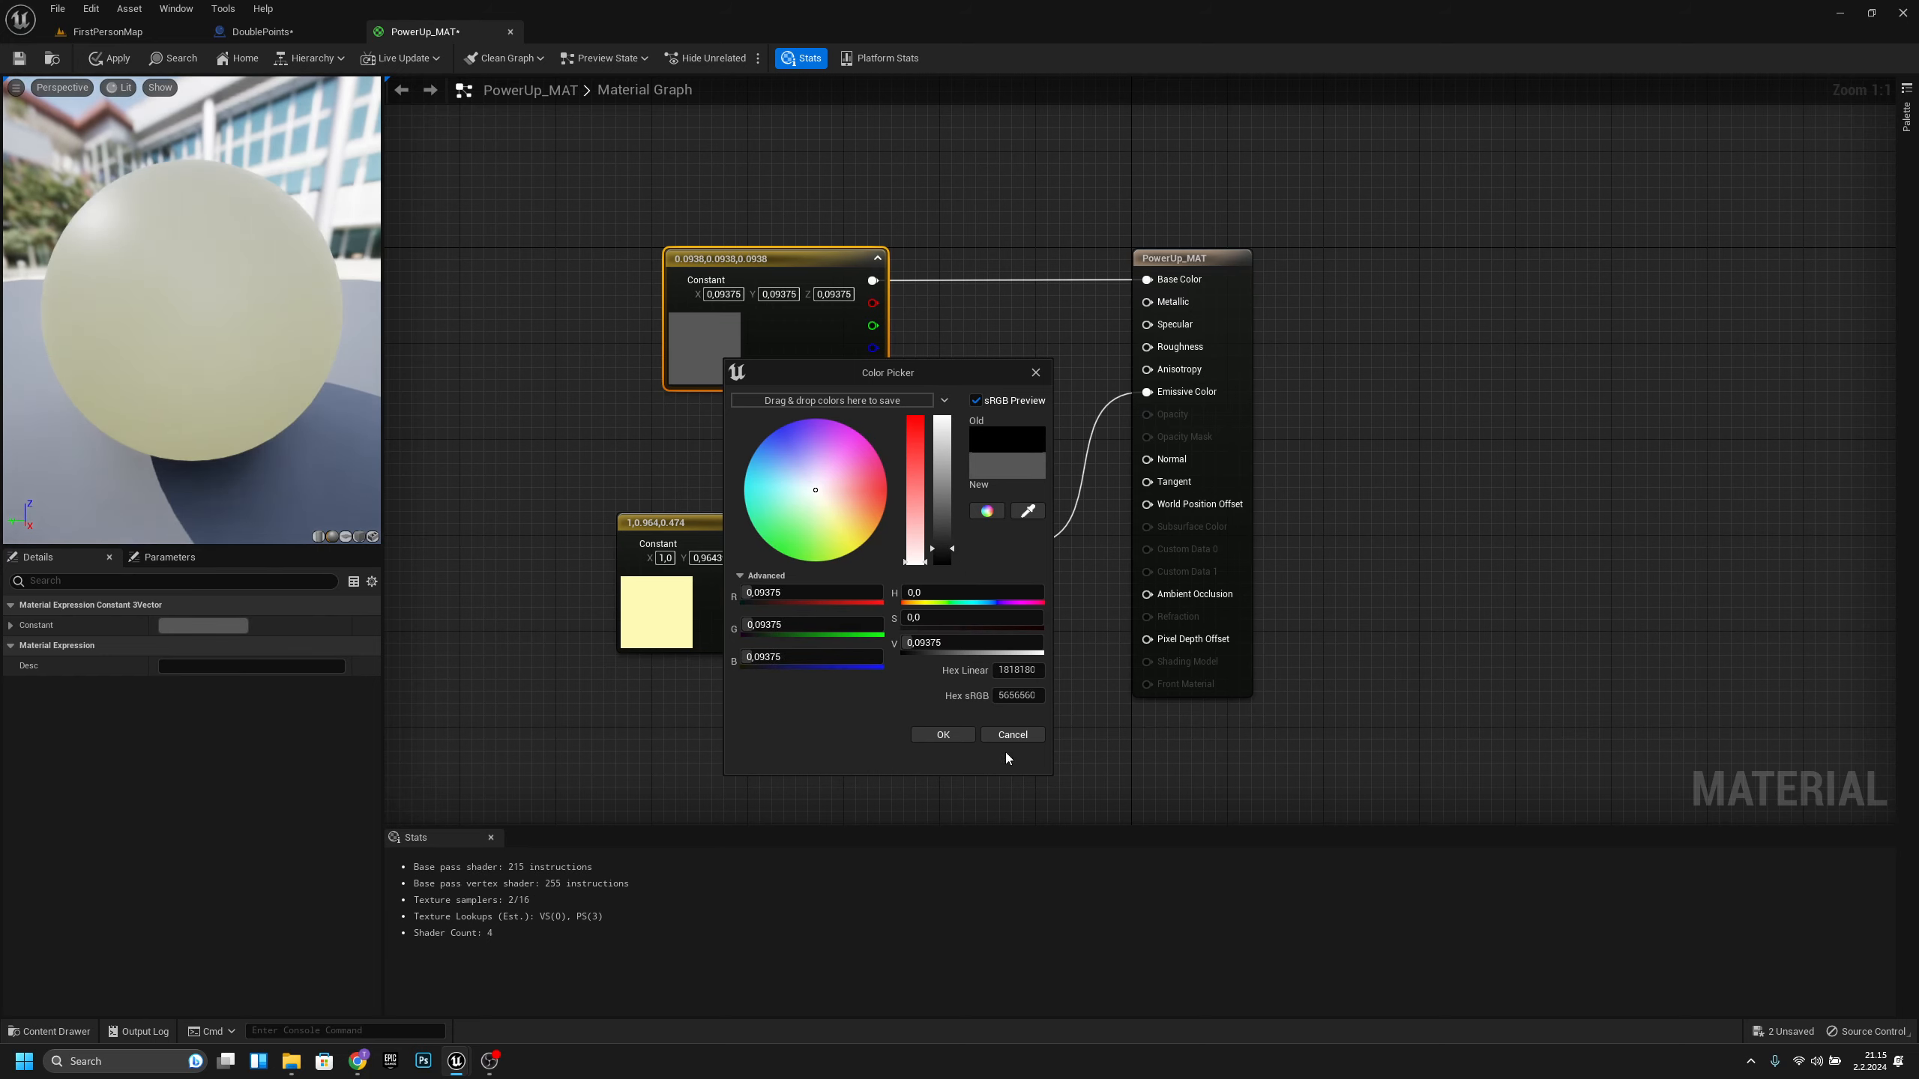
left_click(953, 736)
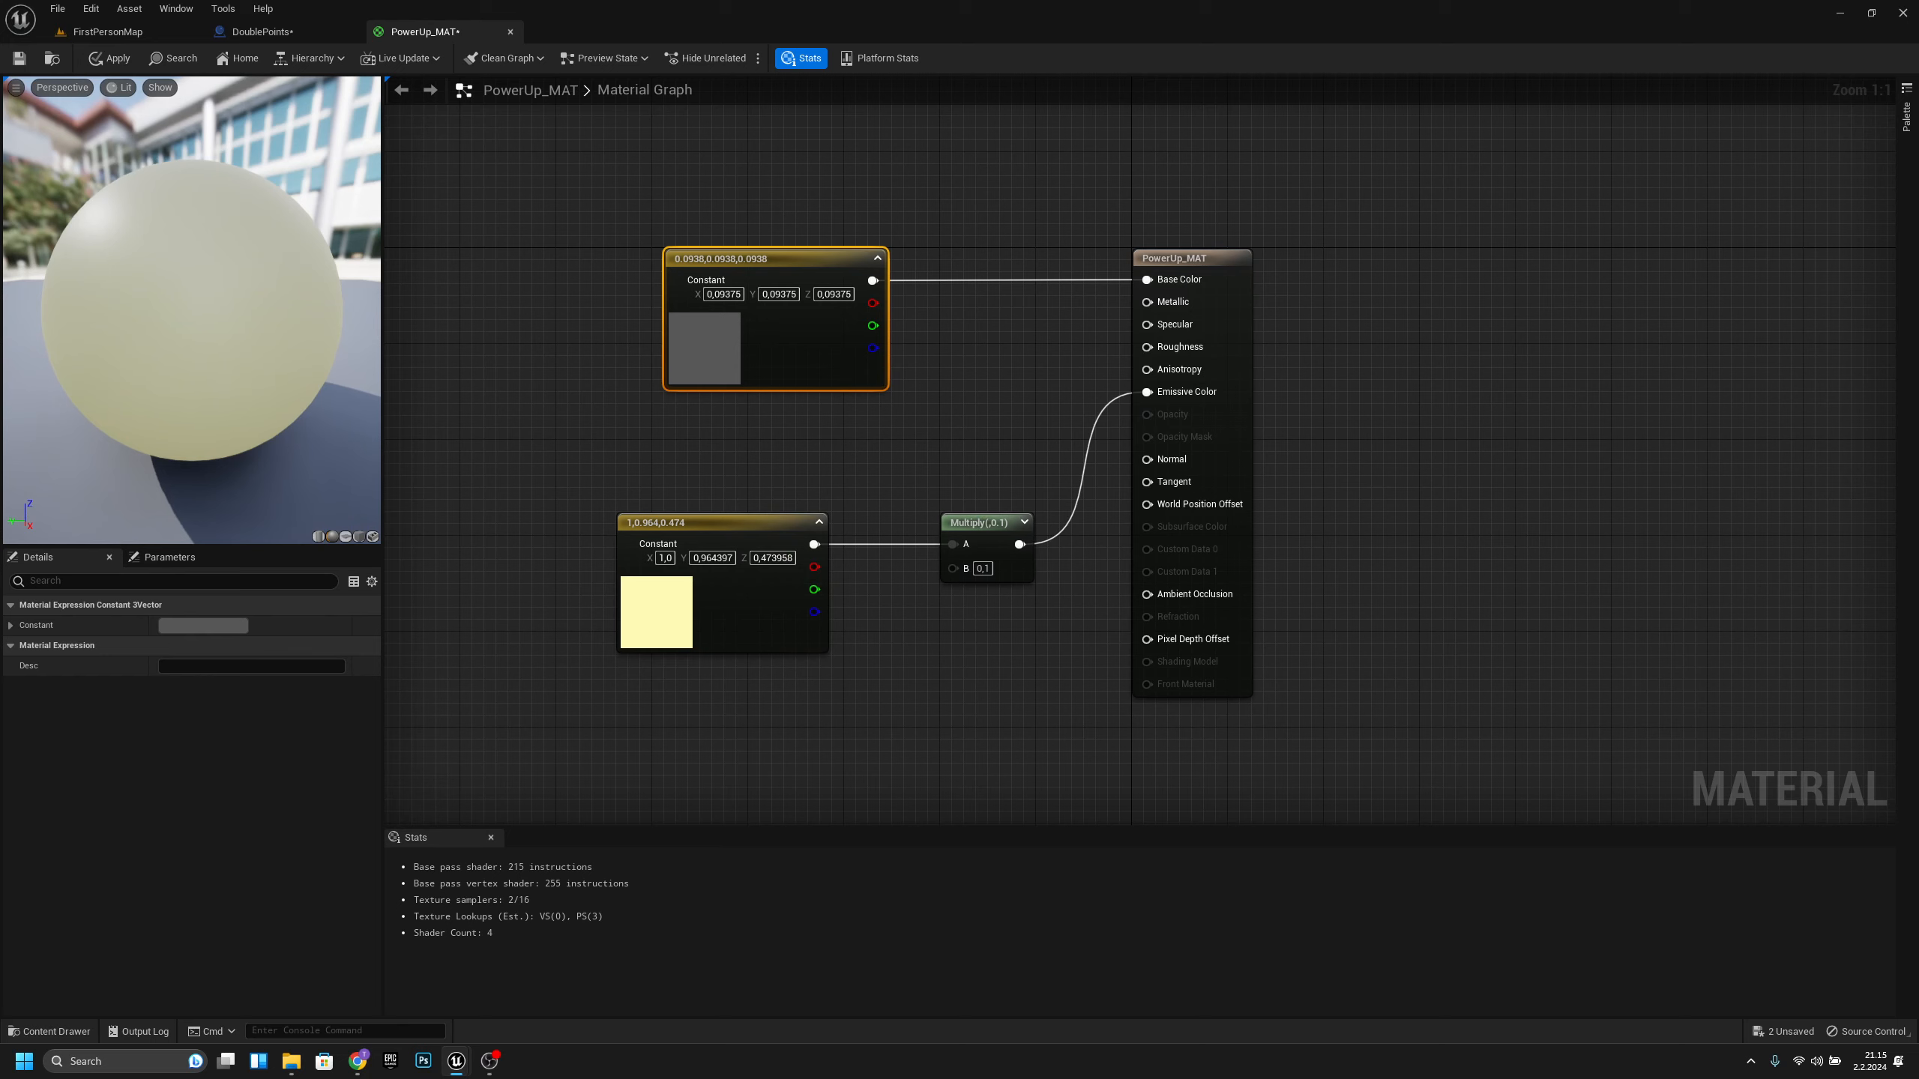
- Apply and save the changes to PowerUp_MAT, save all remaining assets and close the material
left_click(112, 60)
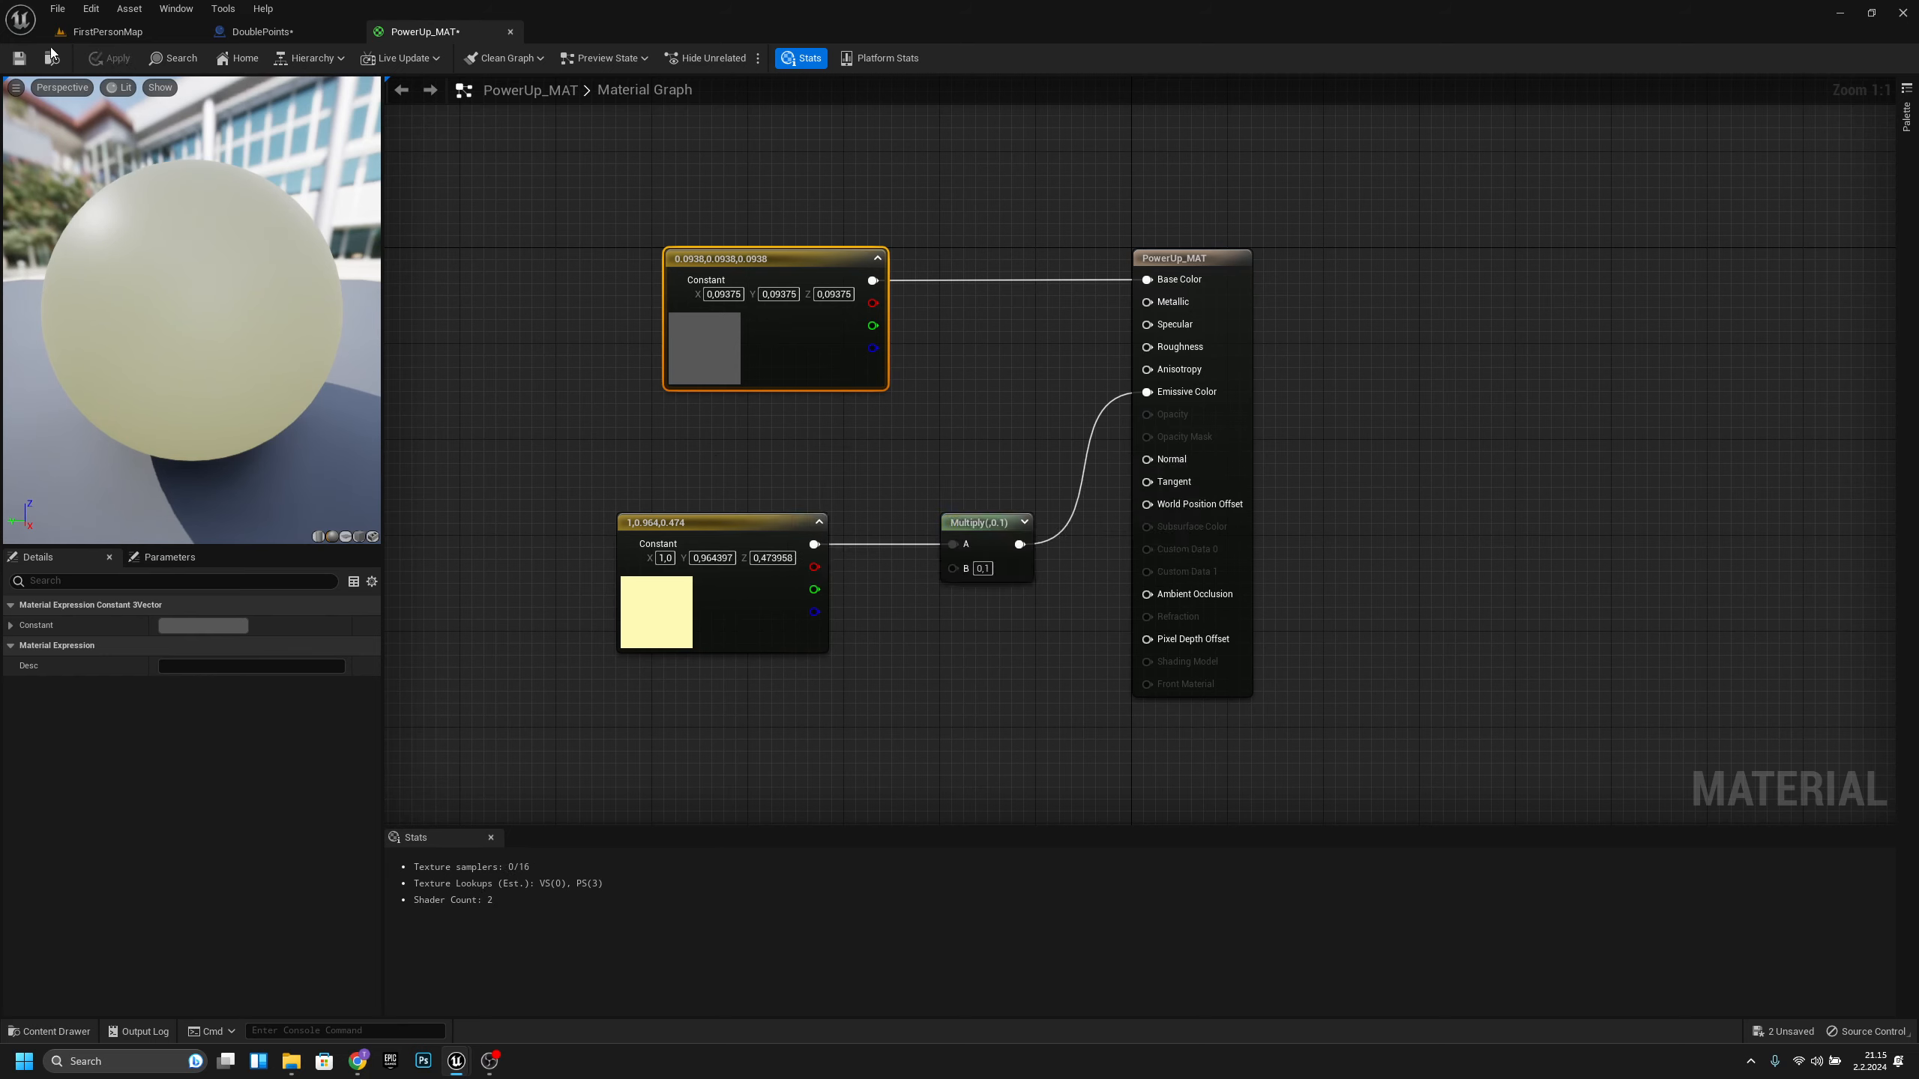
left_click(19, 59)
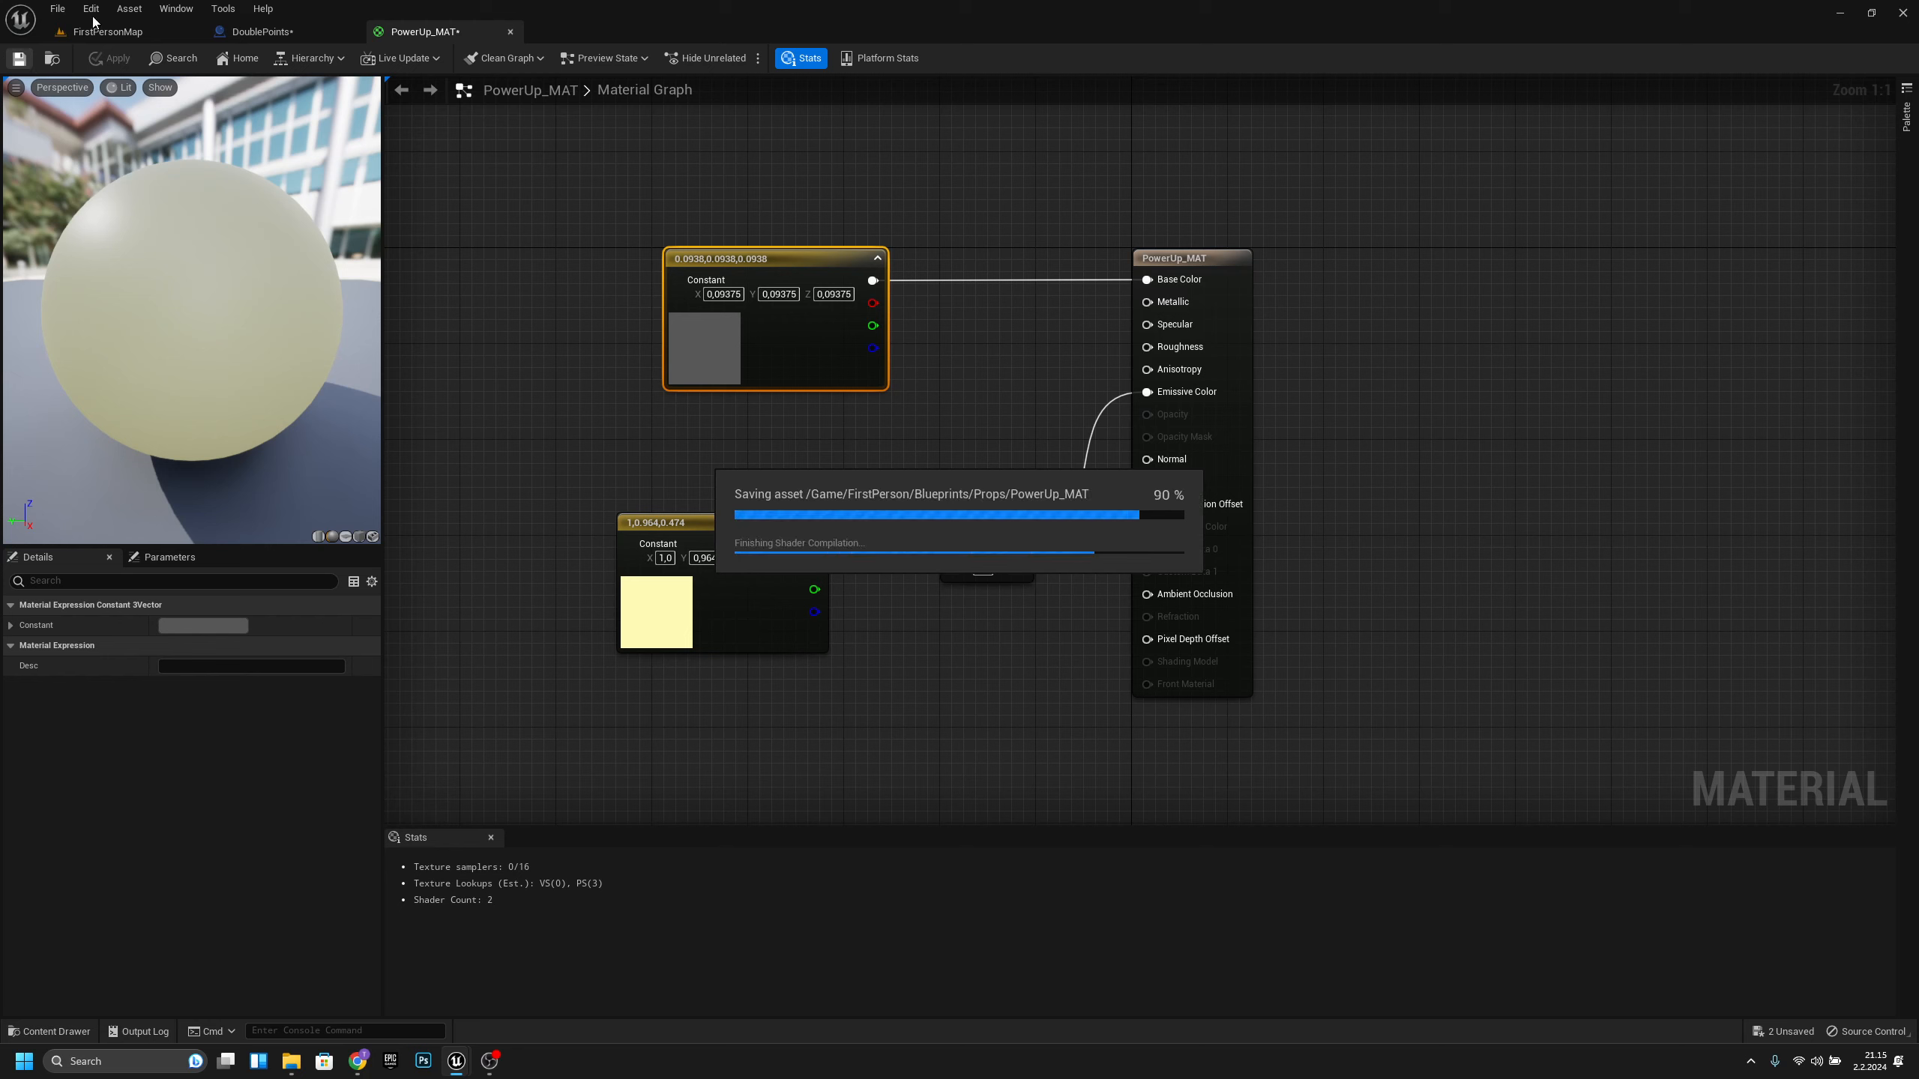
left_click(58, 9)
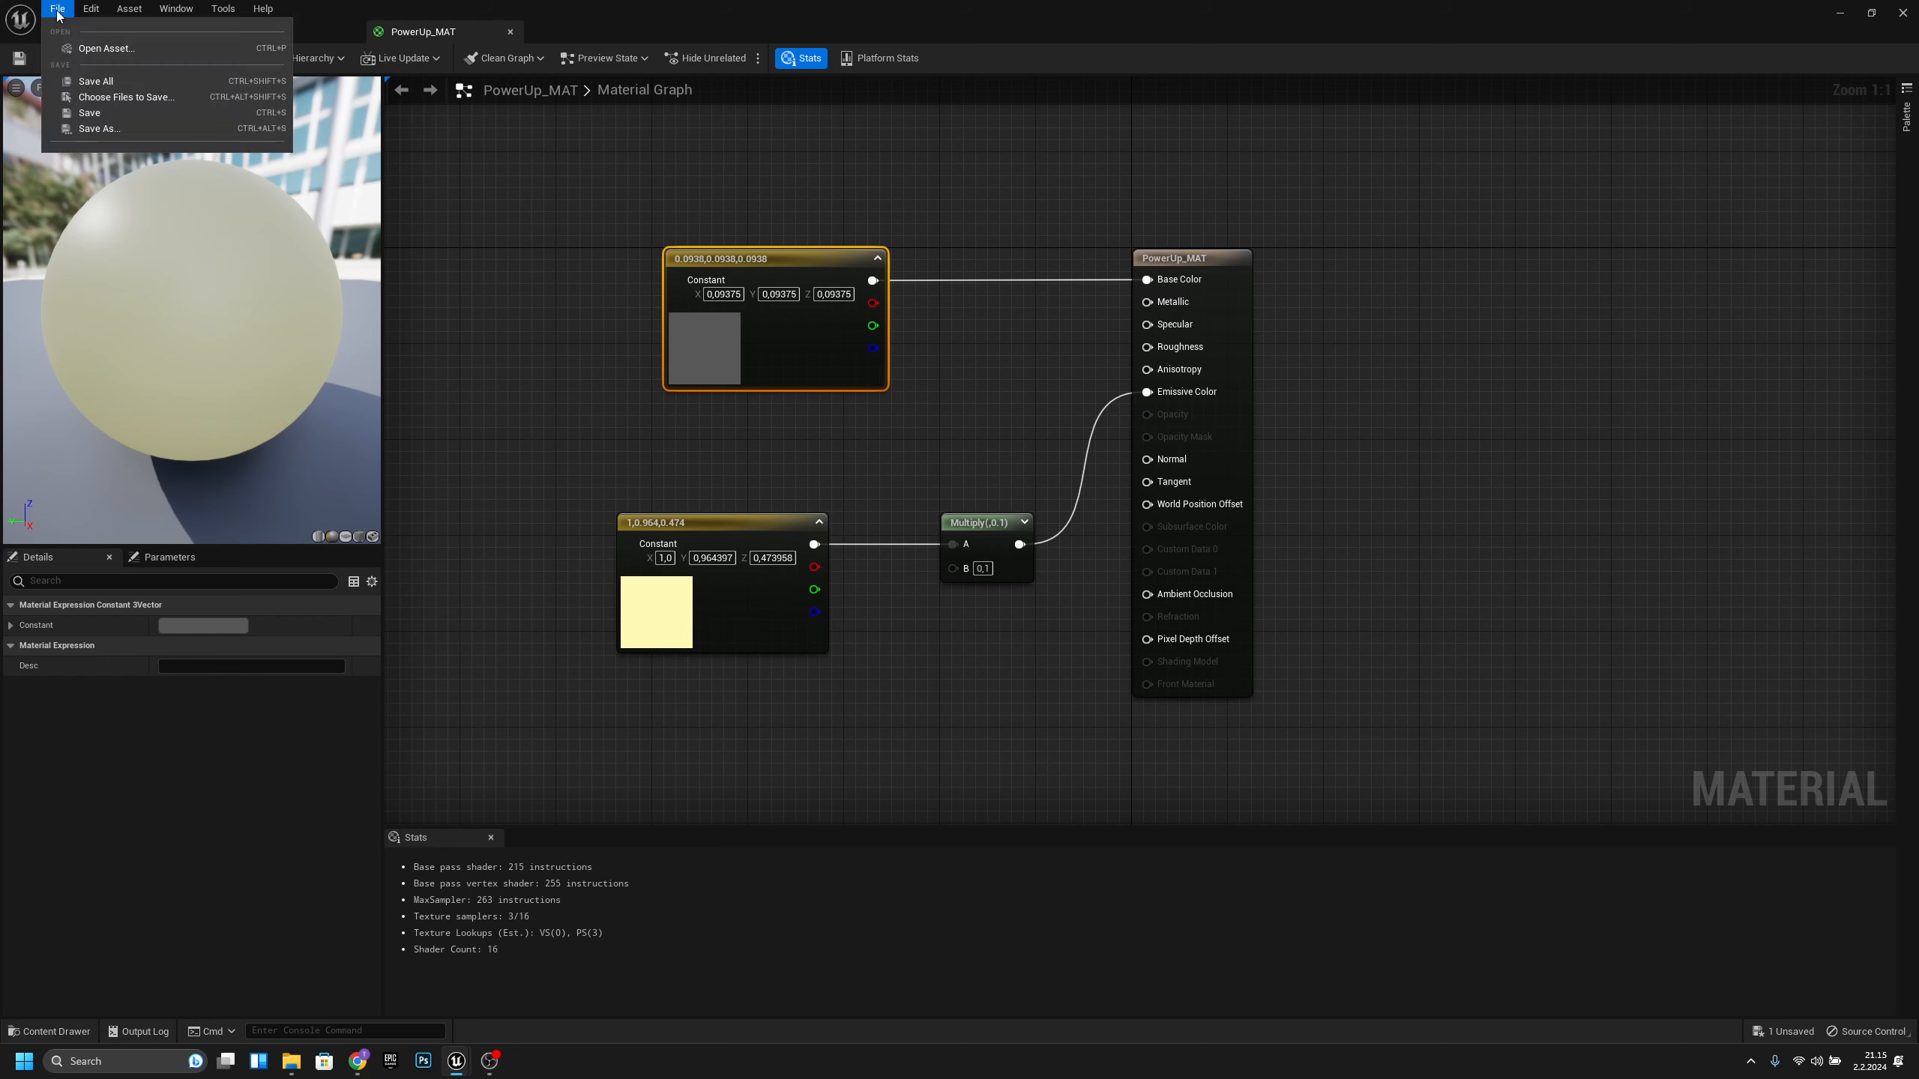
left_click(98, 80)
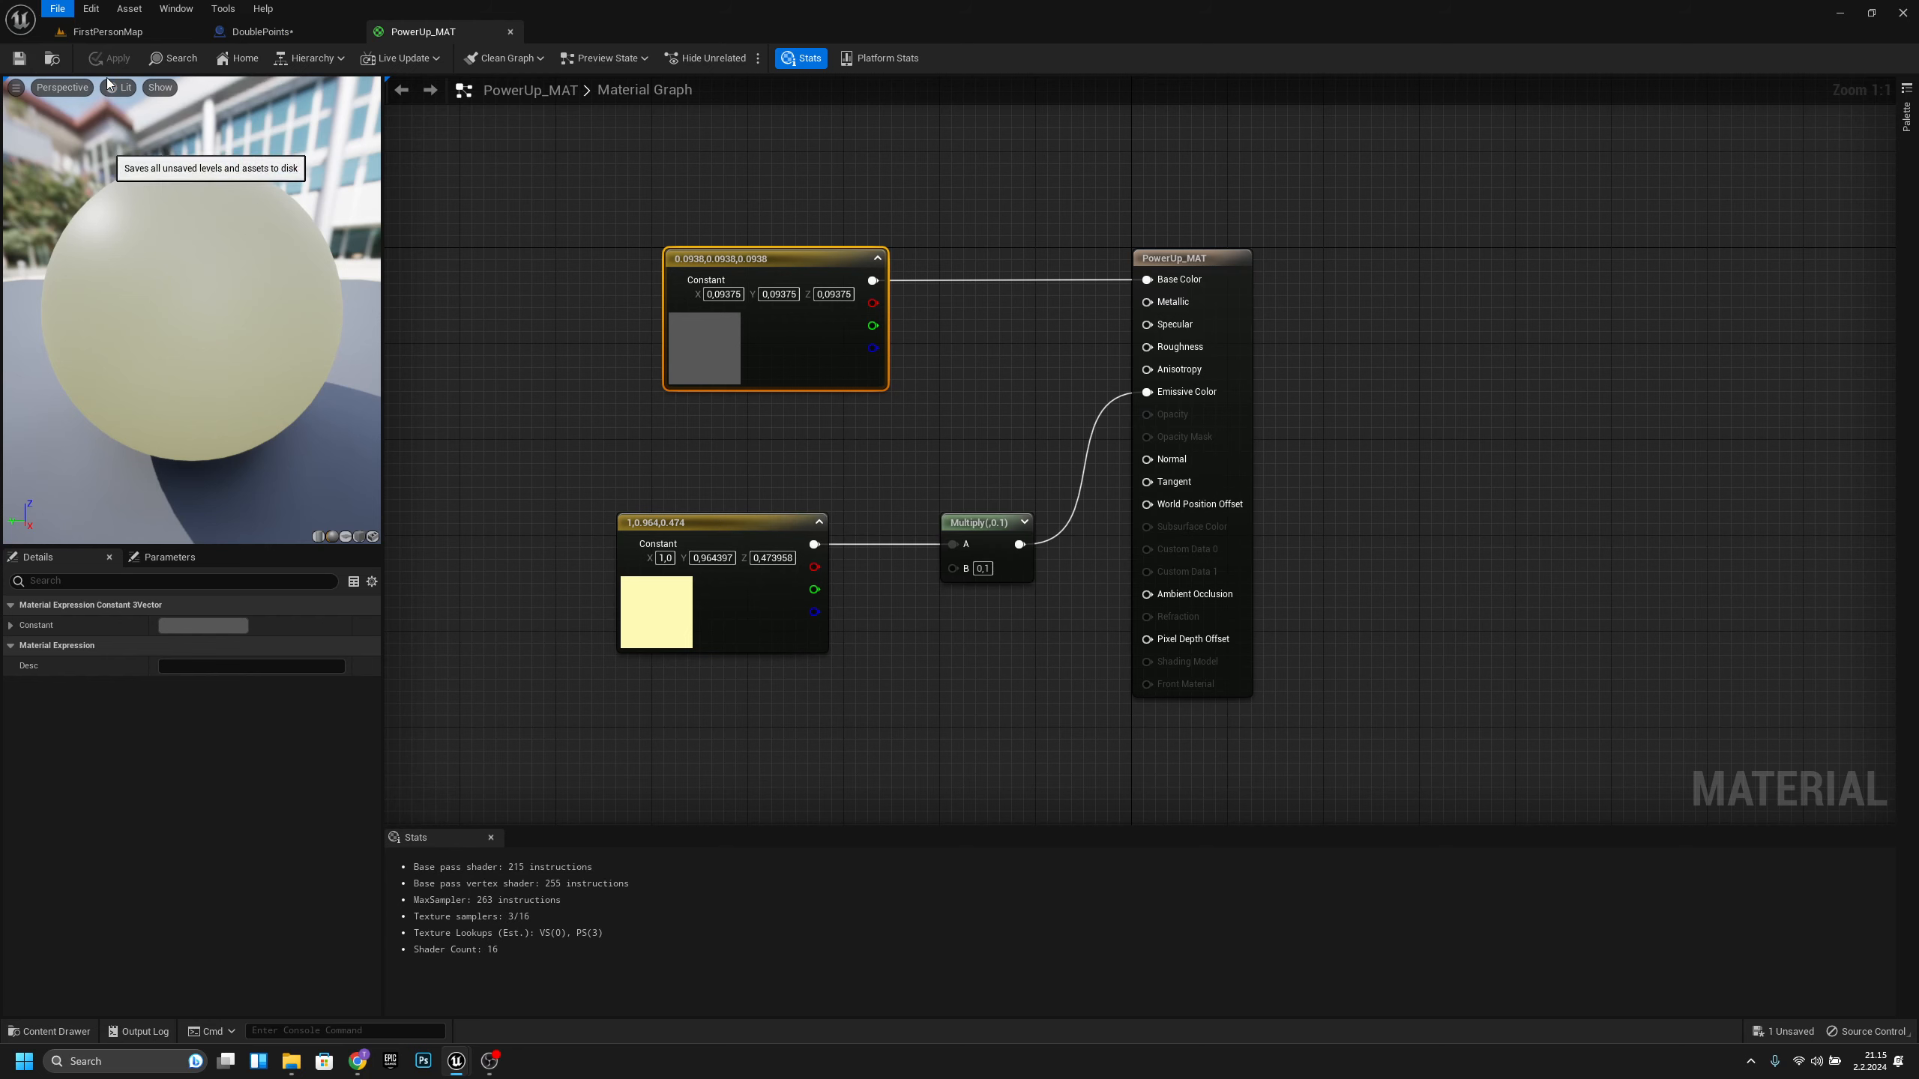
left_click(510, 32)
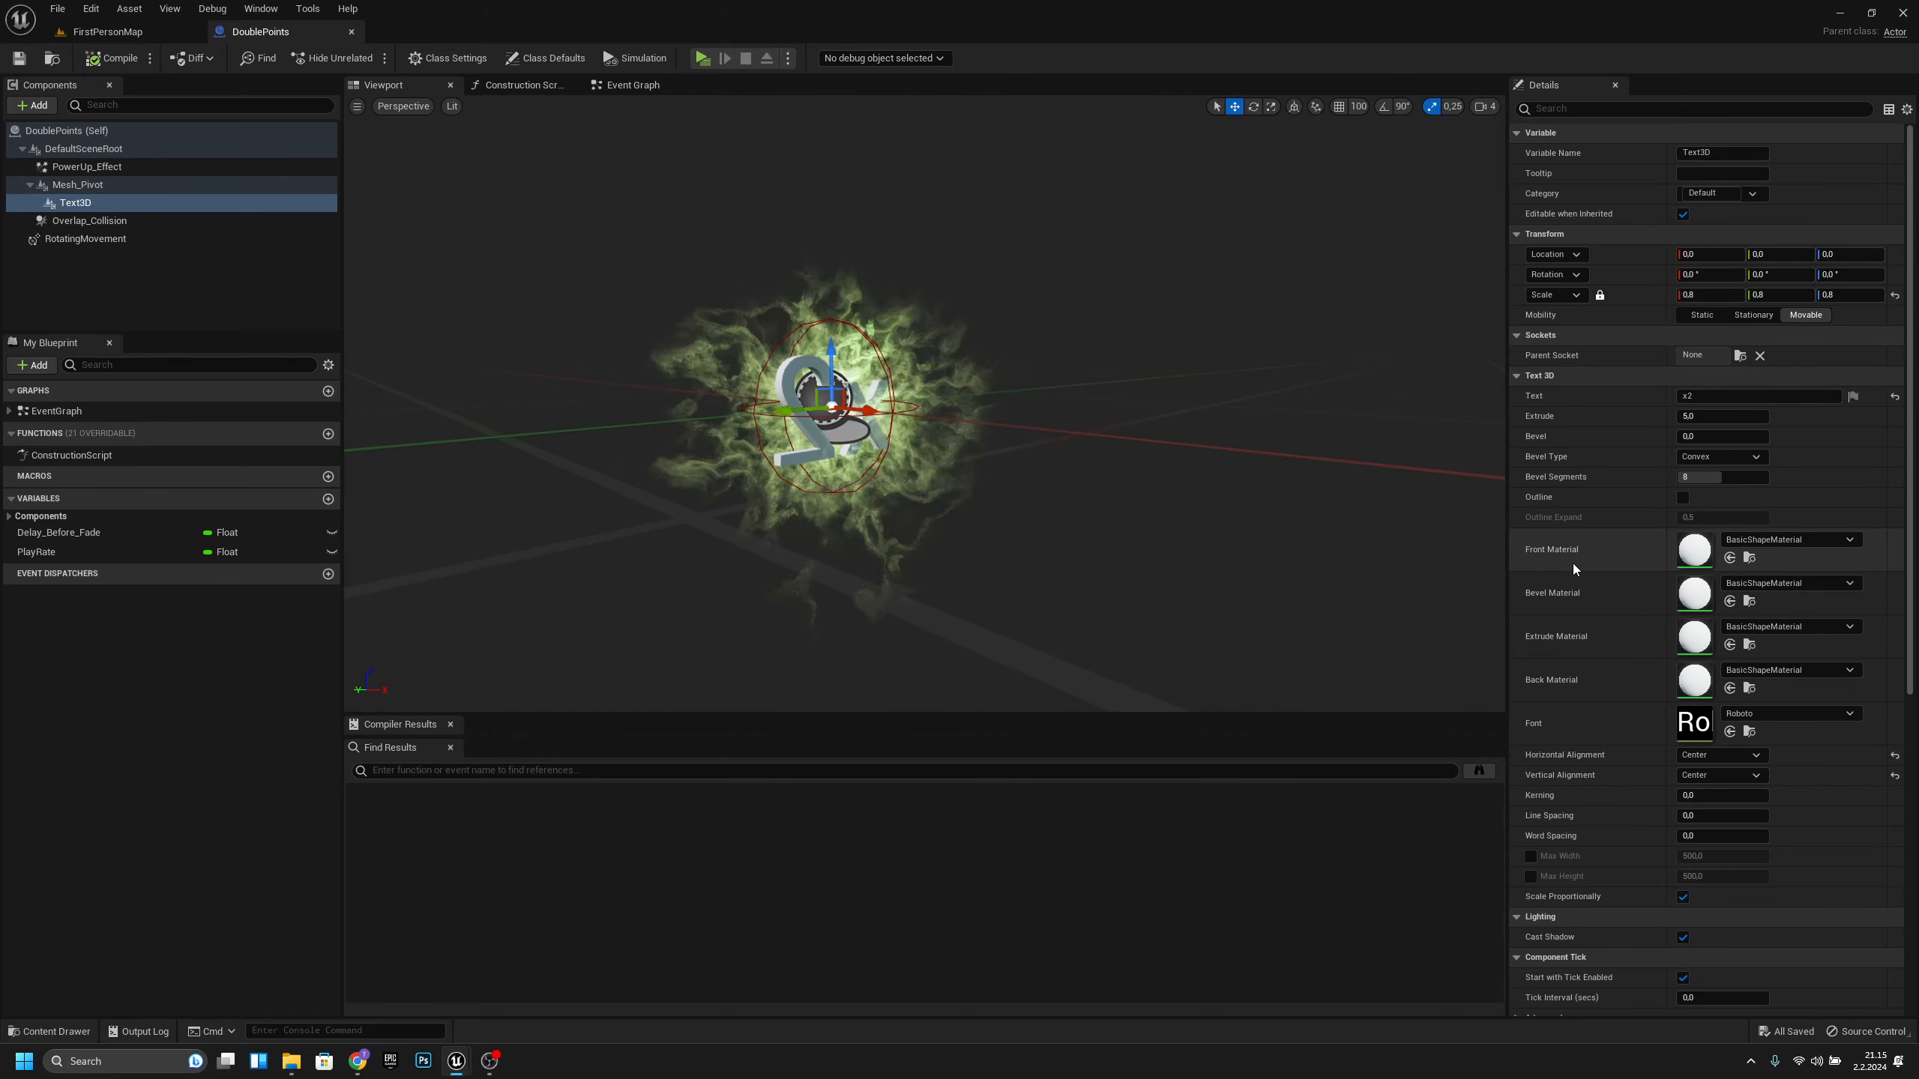
- Assign PowerUp_MAT as the Front Material and Bevel Material of the Text3D component
left_click(1775, 541)
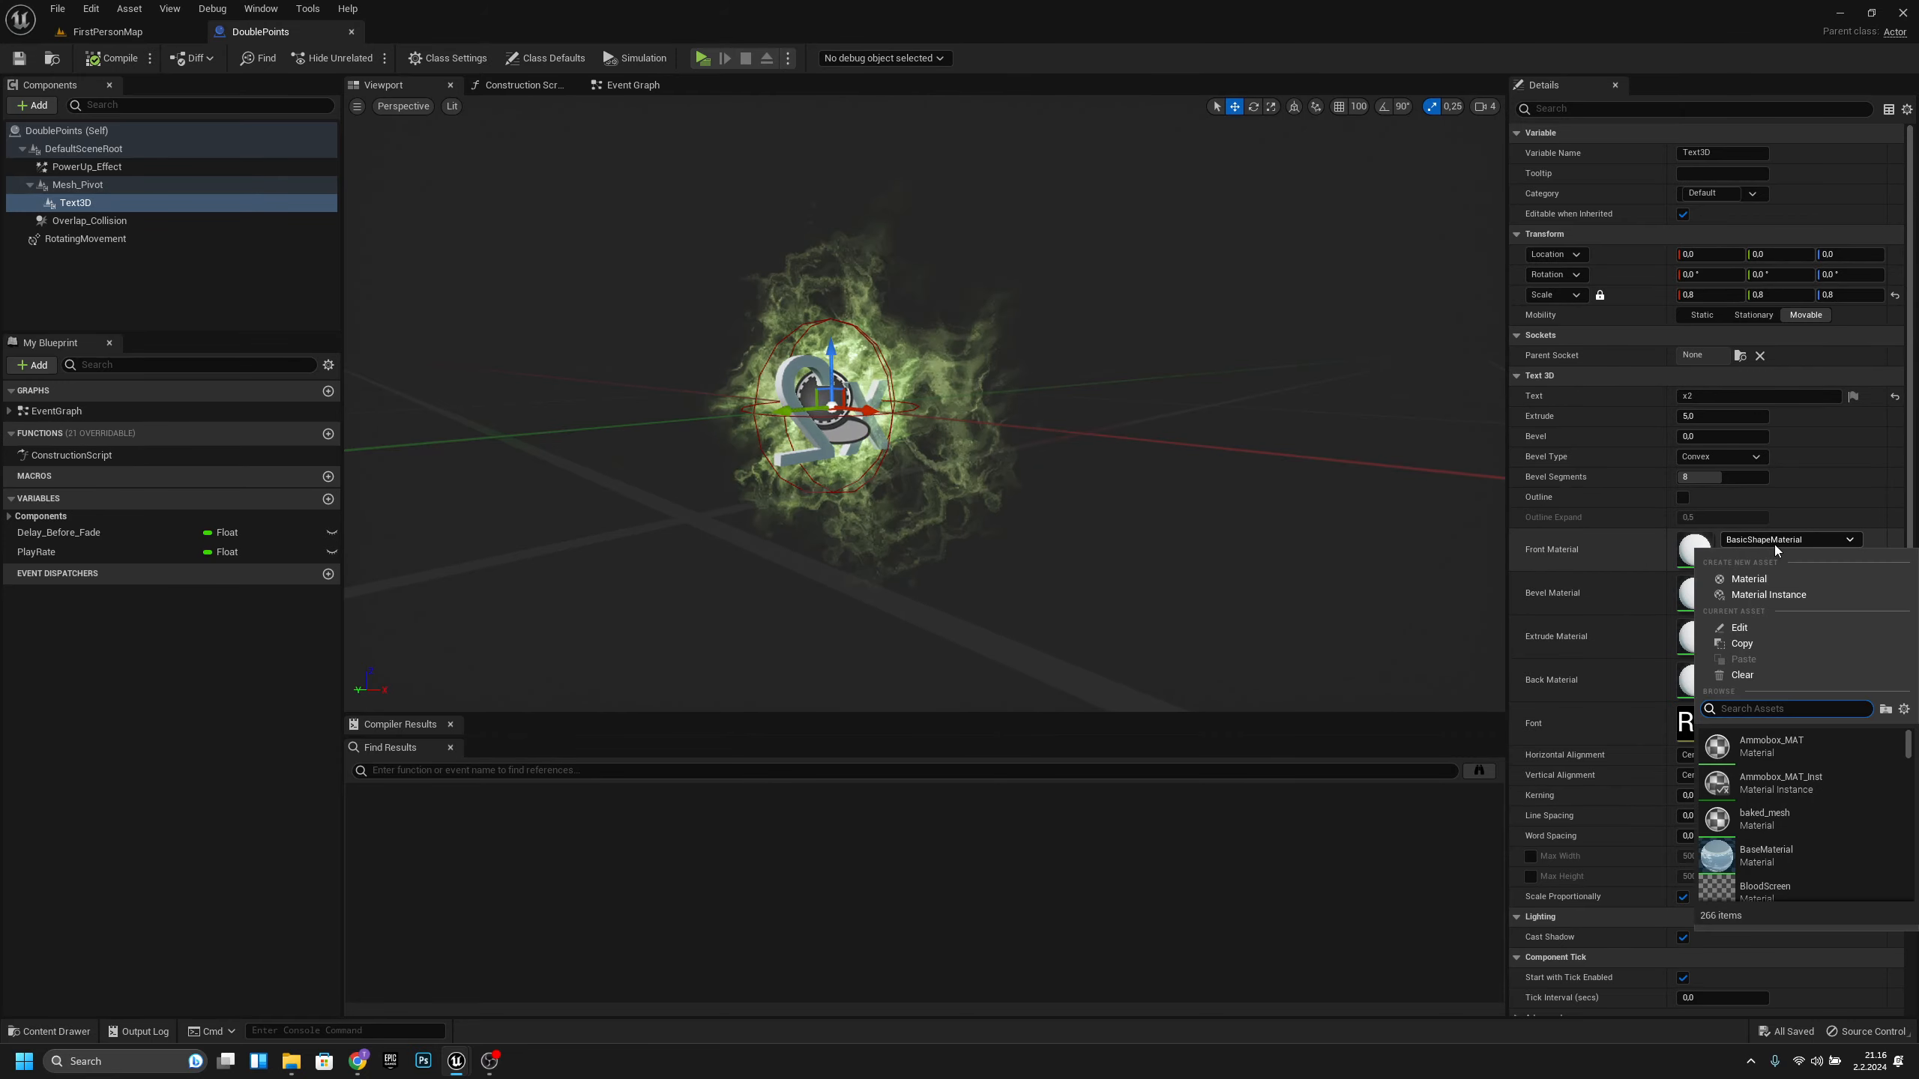
type("power")
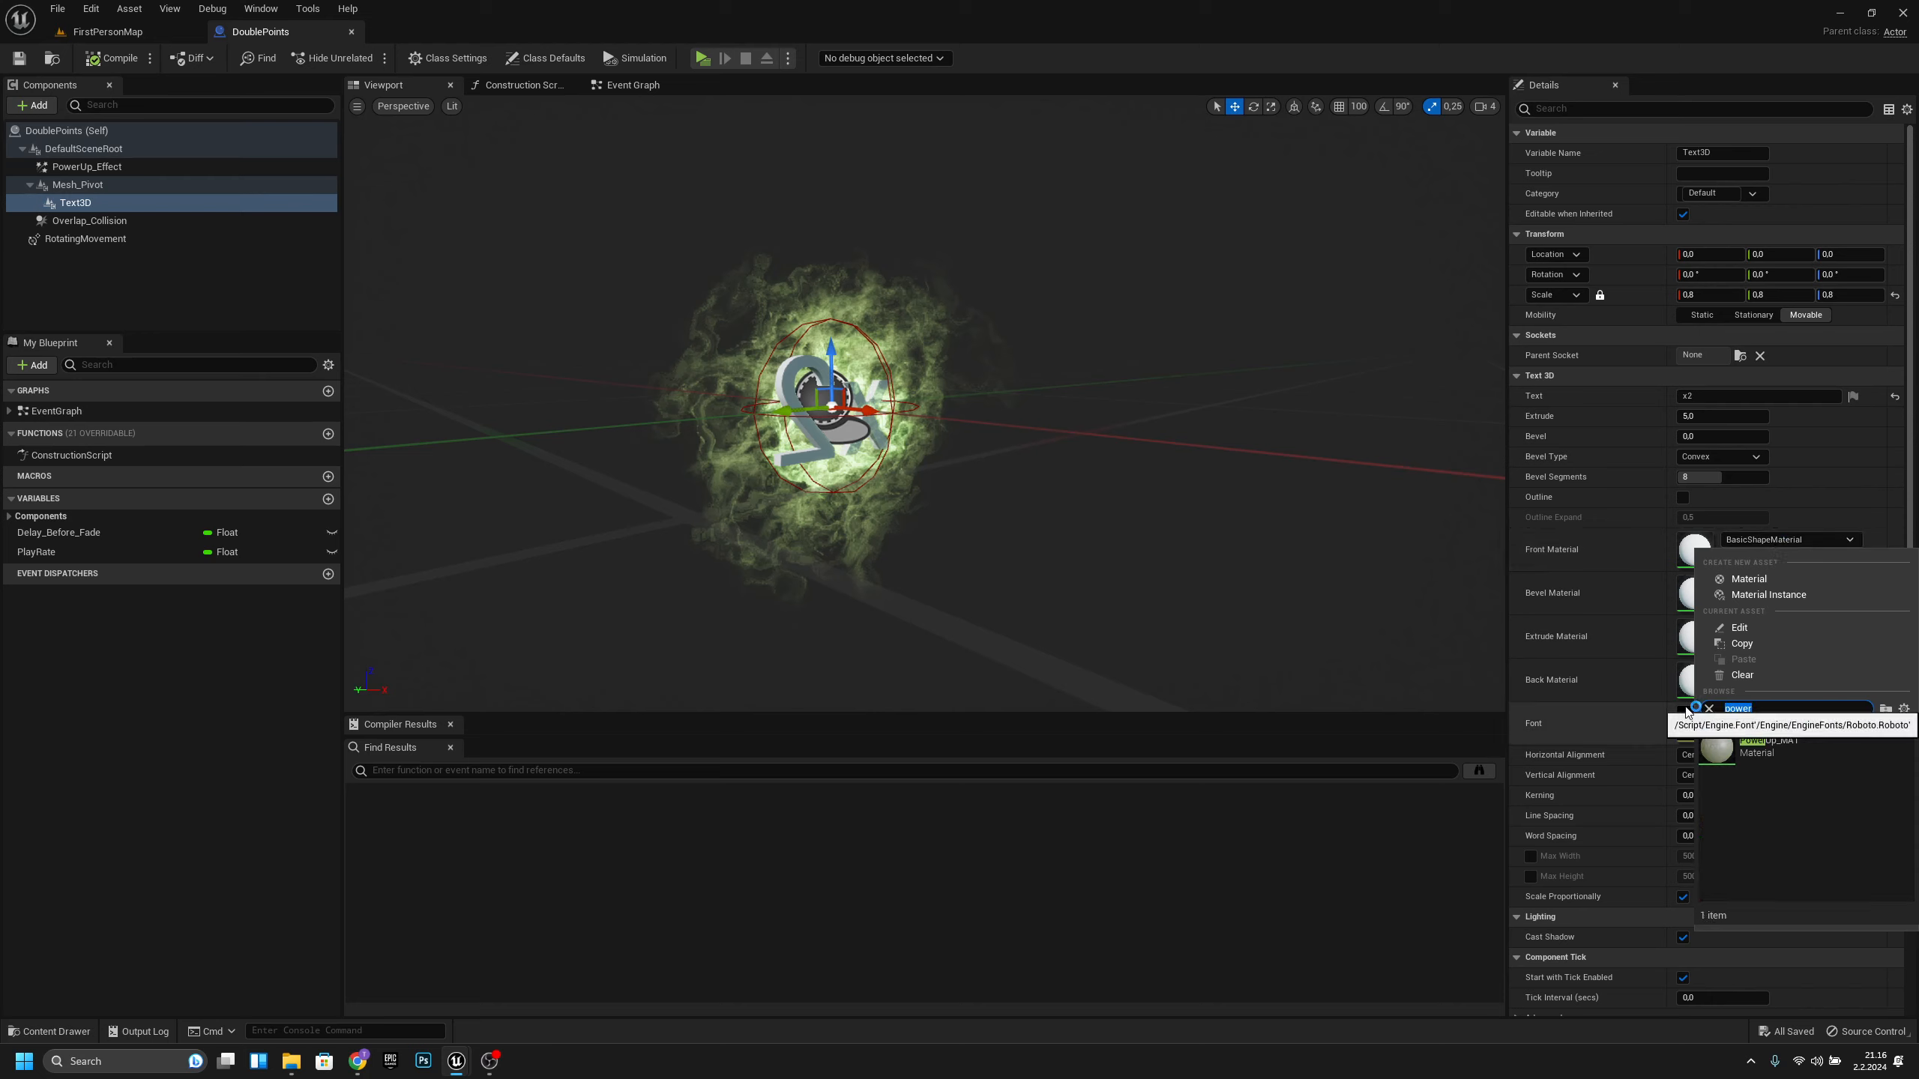
left_click(1814, 749)
left_click(1784, 586)
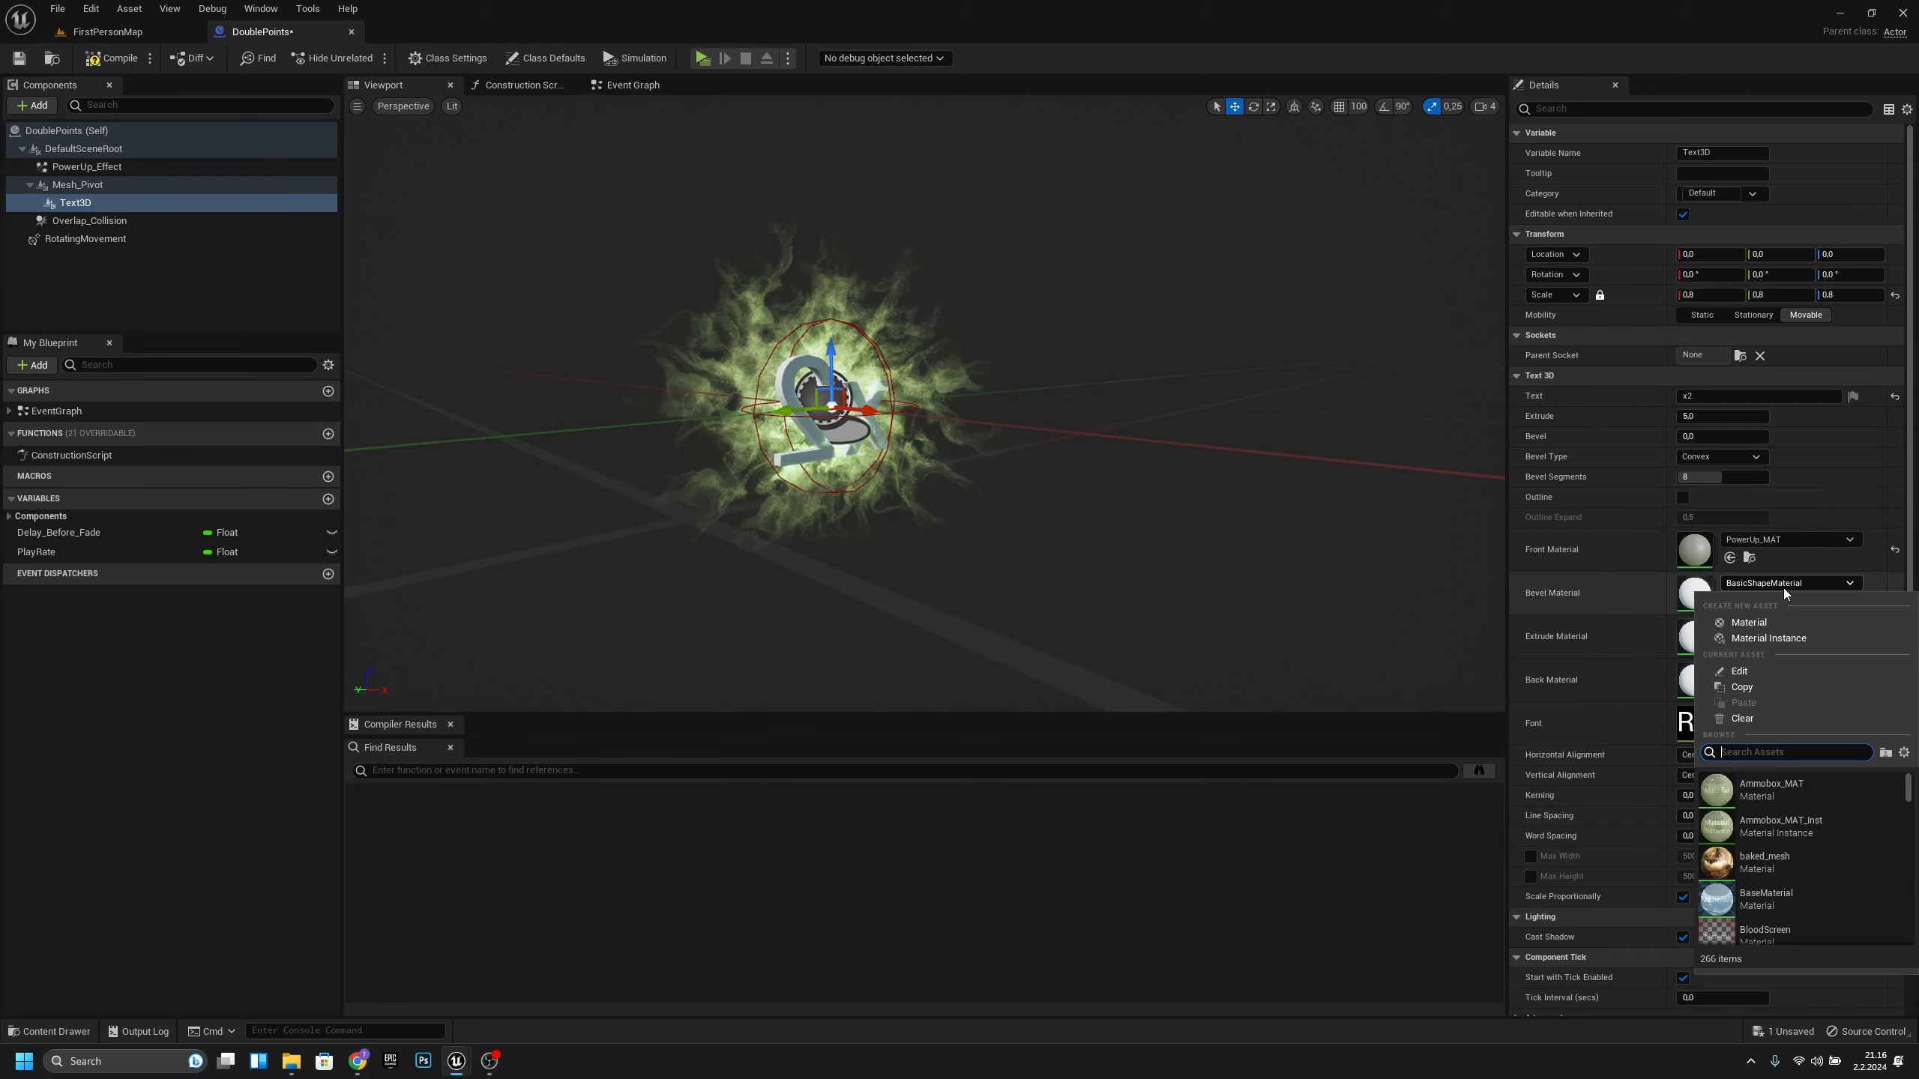
type("powerup")
left_click(1775, 786)
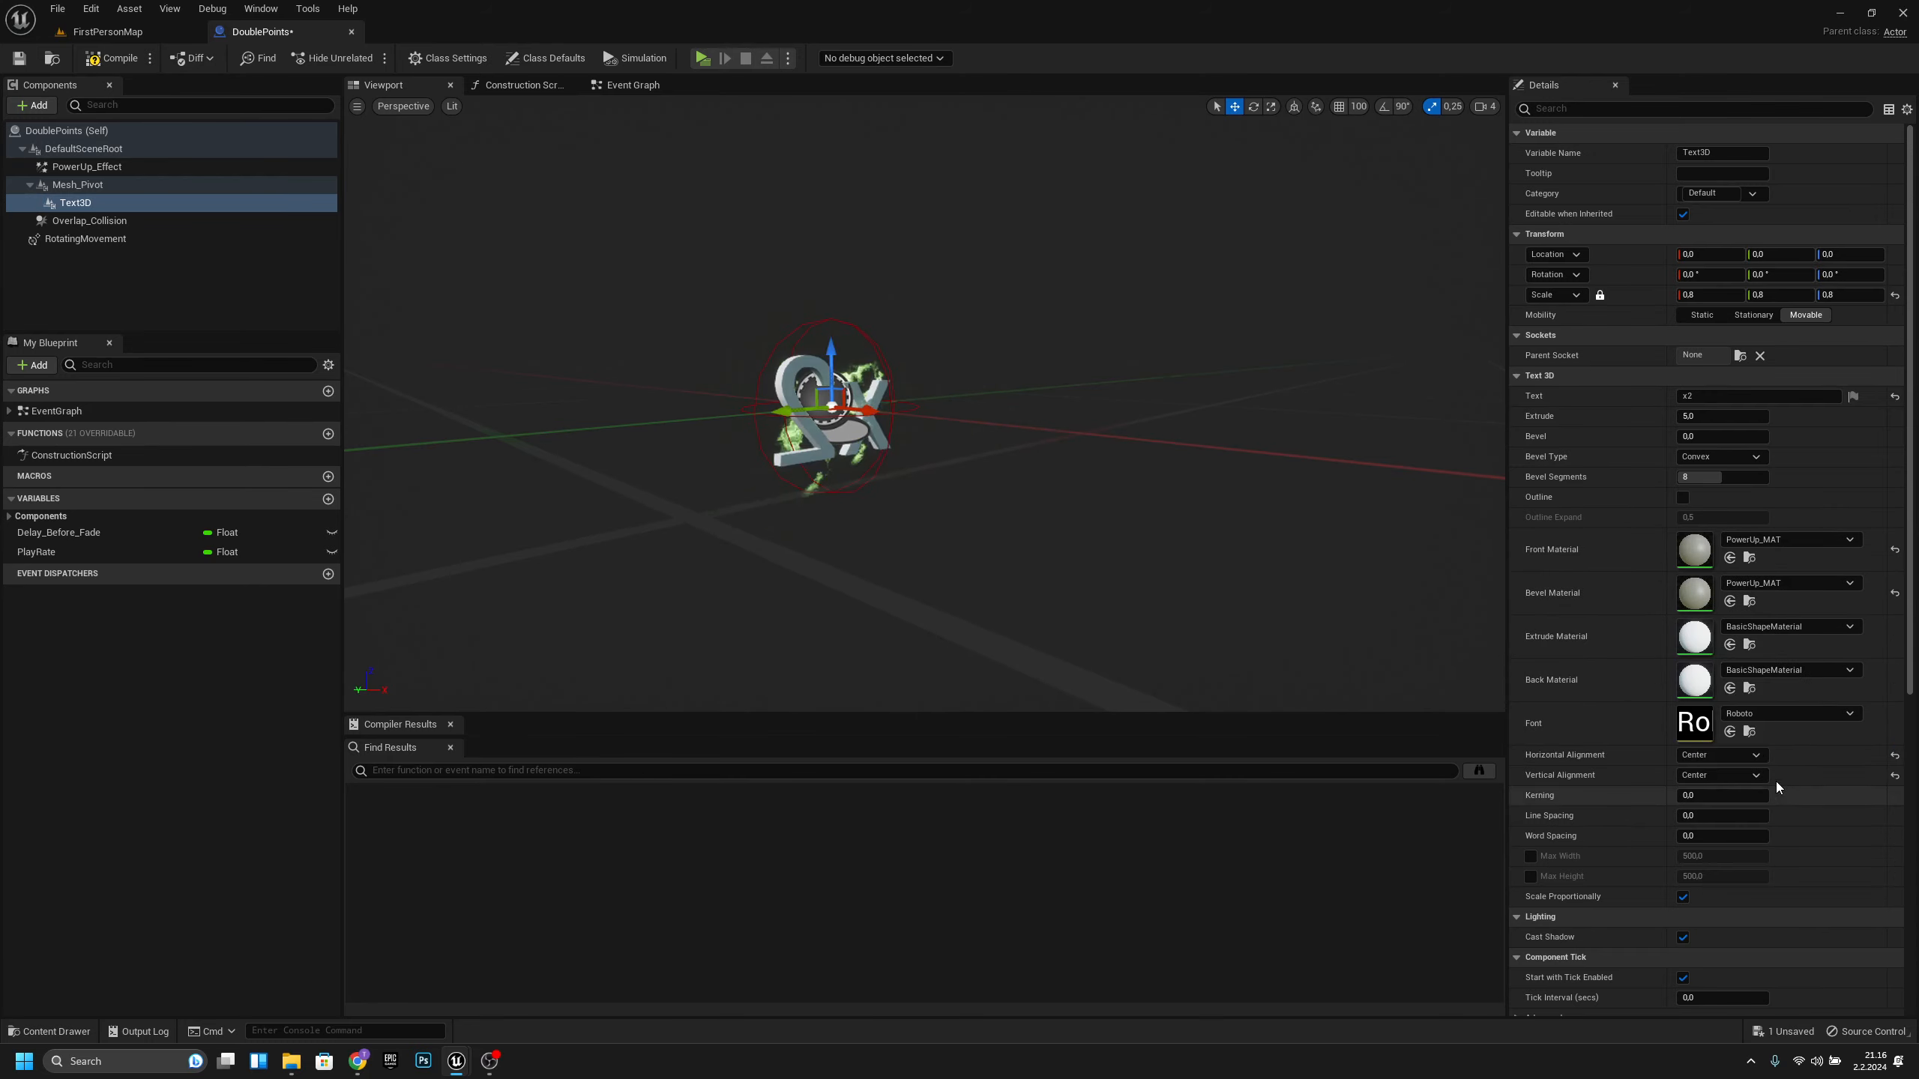
- Assign PowerUp_MAT as the Extrude Material and Back Material of the Text3D component
left_click(1776, 630)
type("powerup")
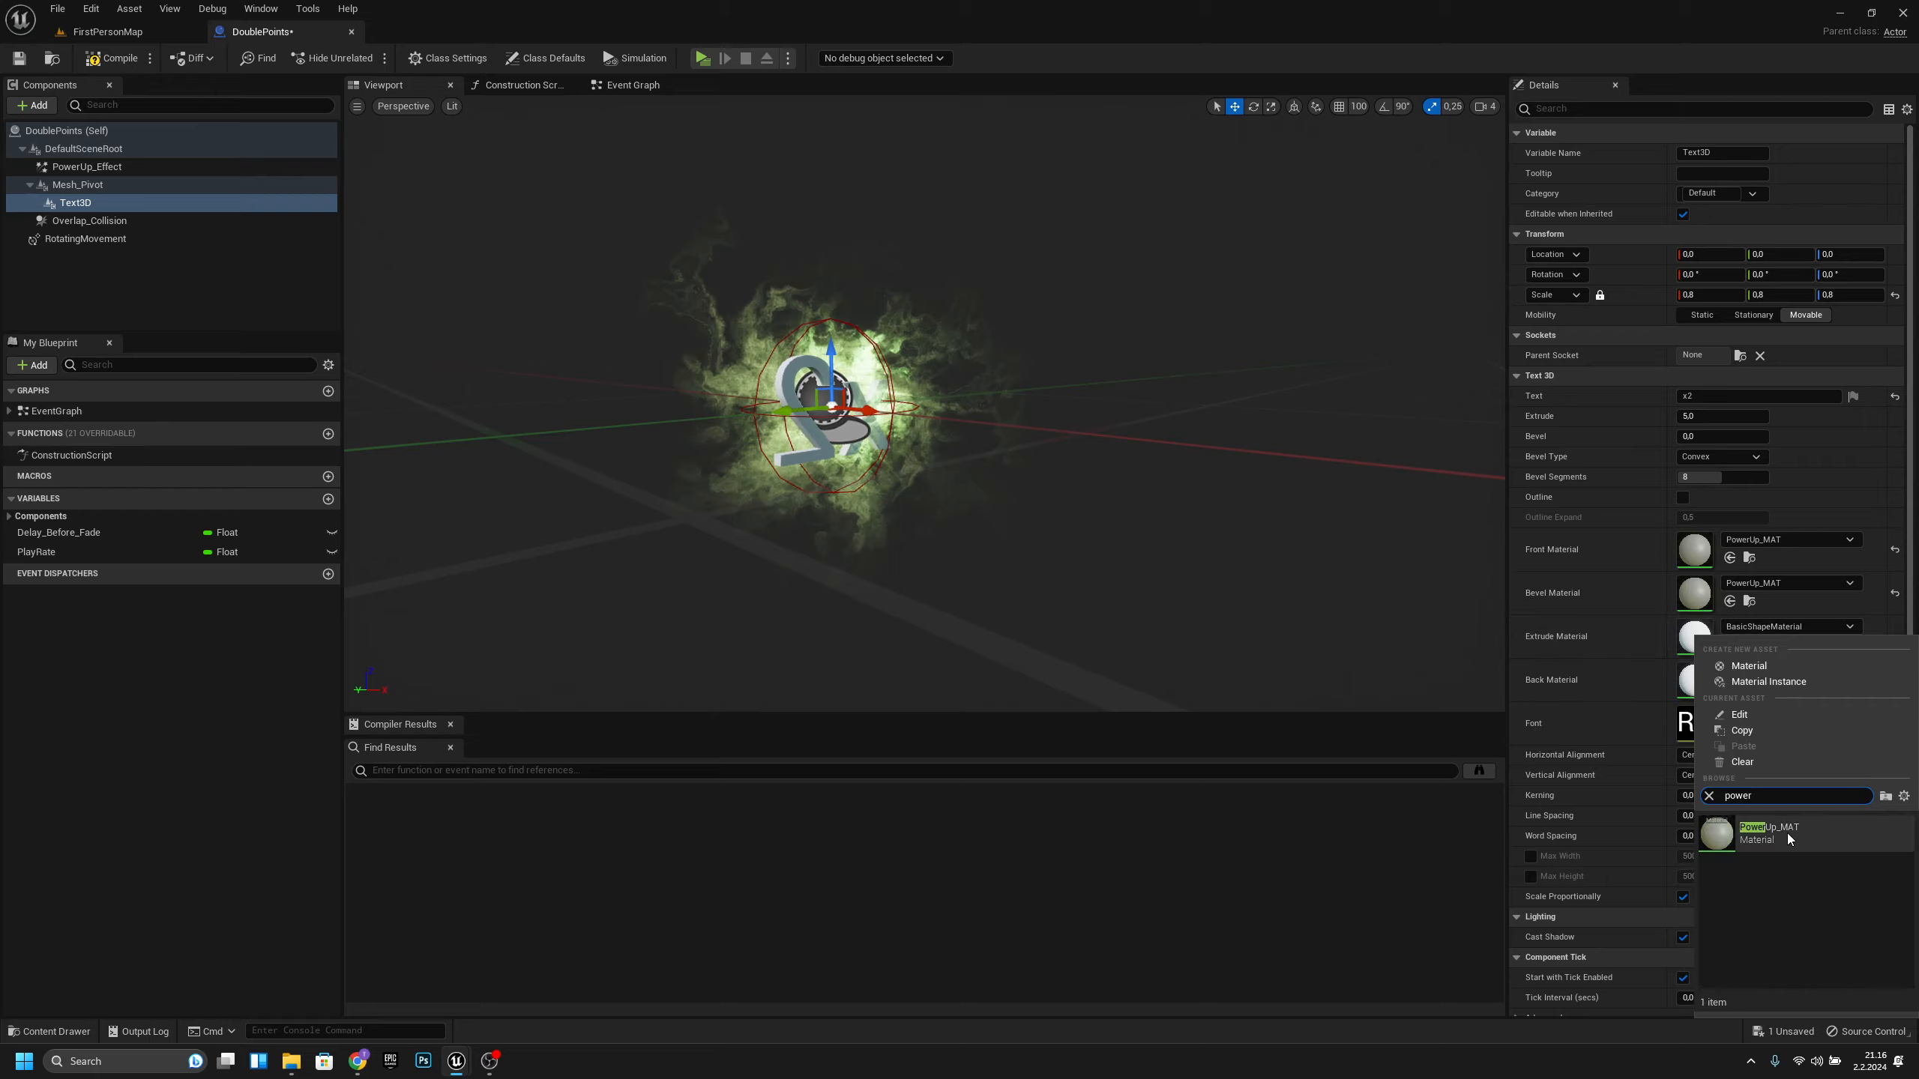
left_click(1787, 833)
left_click(1762, 670)
type("power")
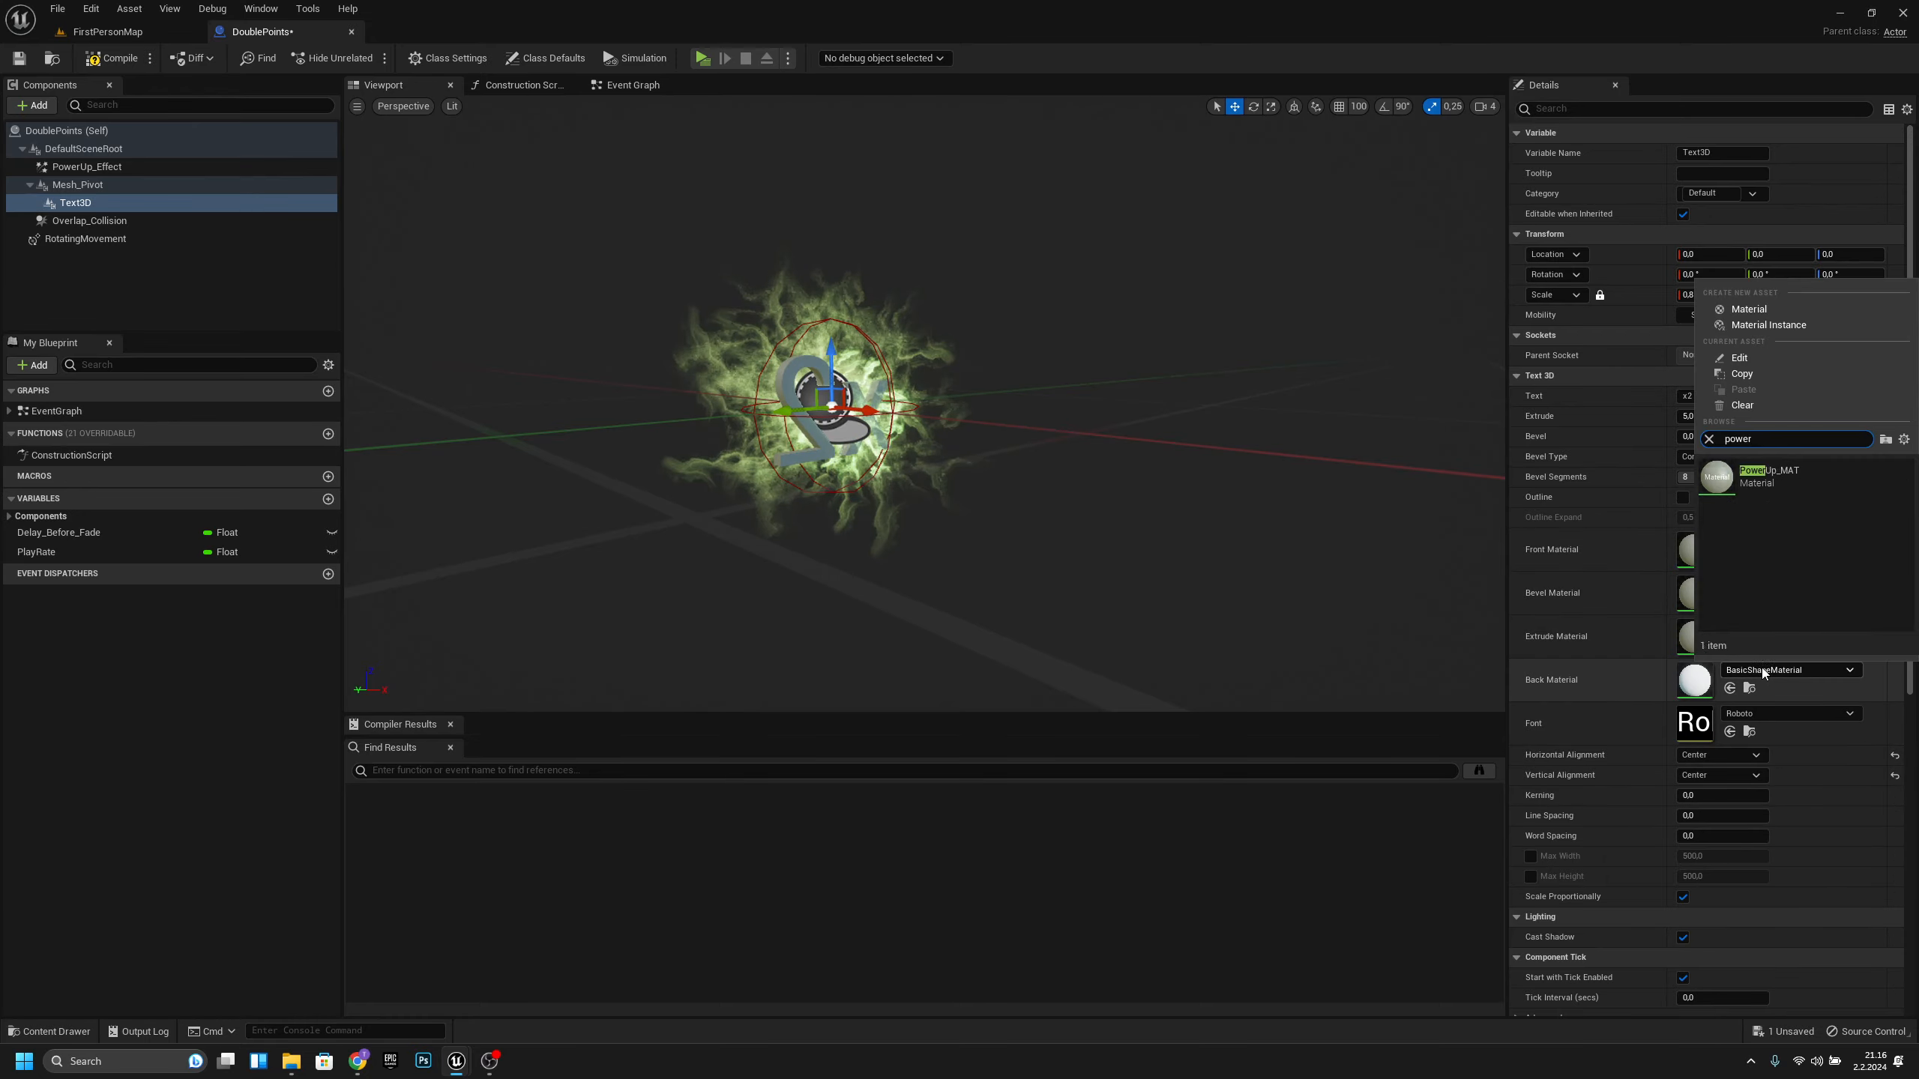
left_click(1796, 480)
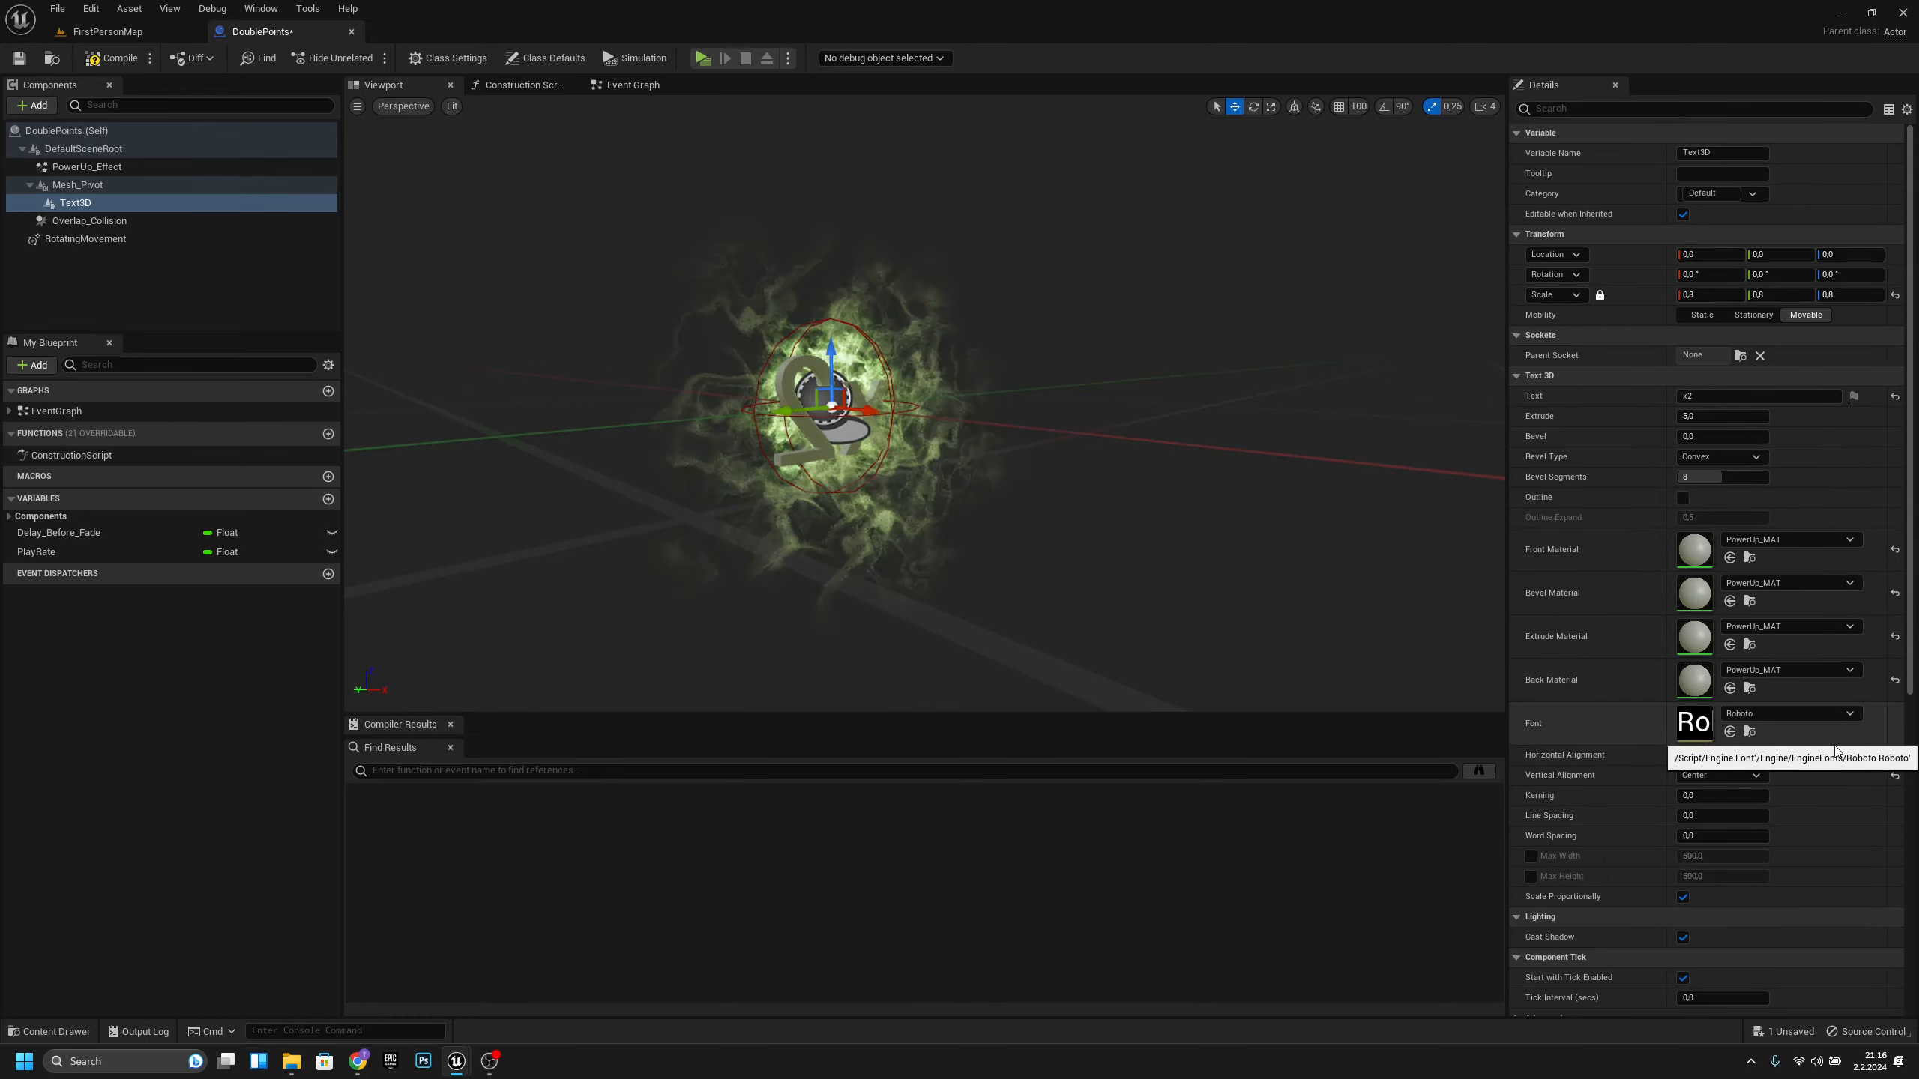
- Set the Text3D component's X location to -2 to centre the x2 text in the power-up
key("a")
right_click_drag(1284, 484, 1420, 487)
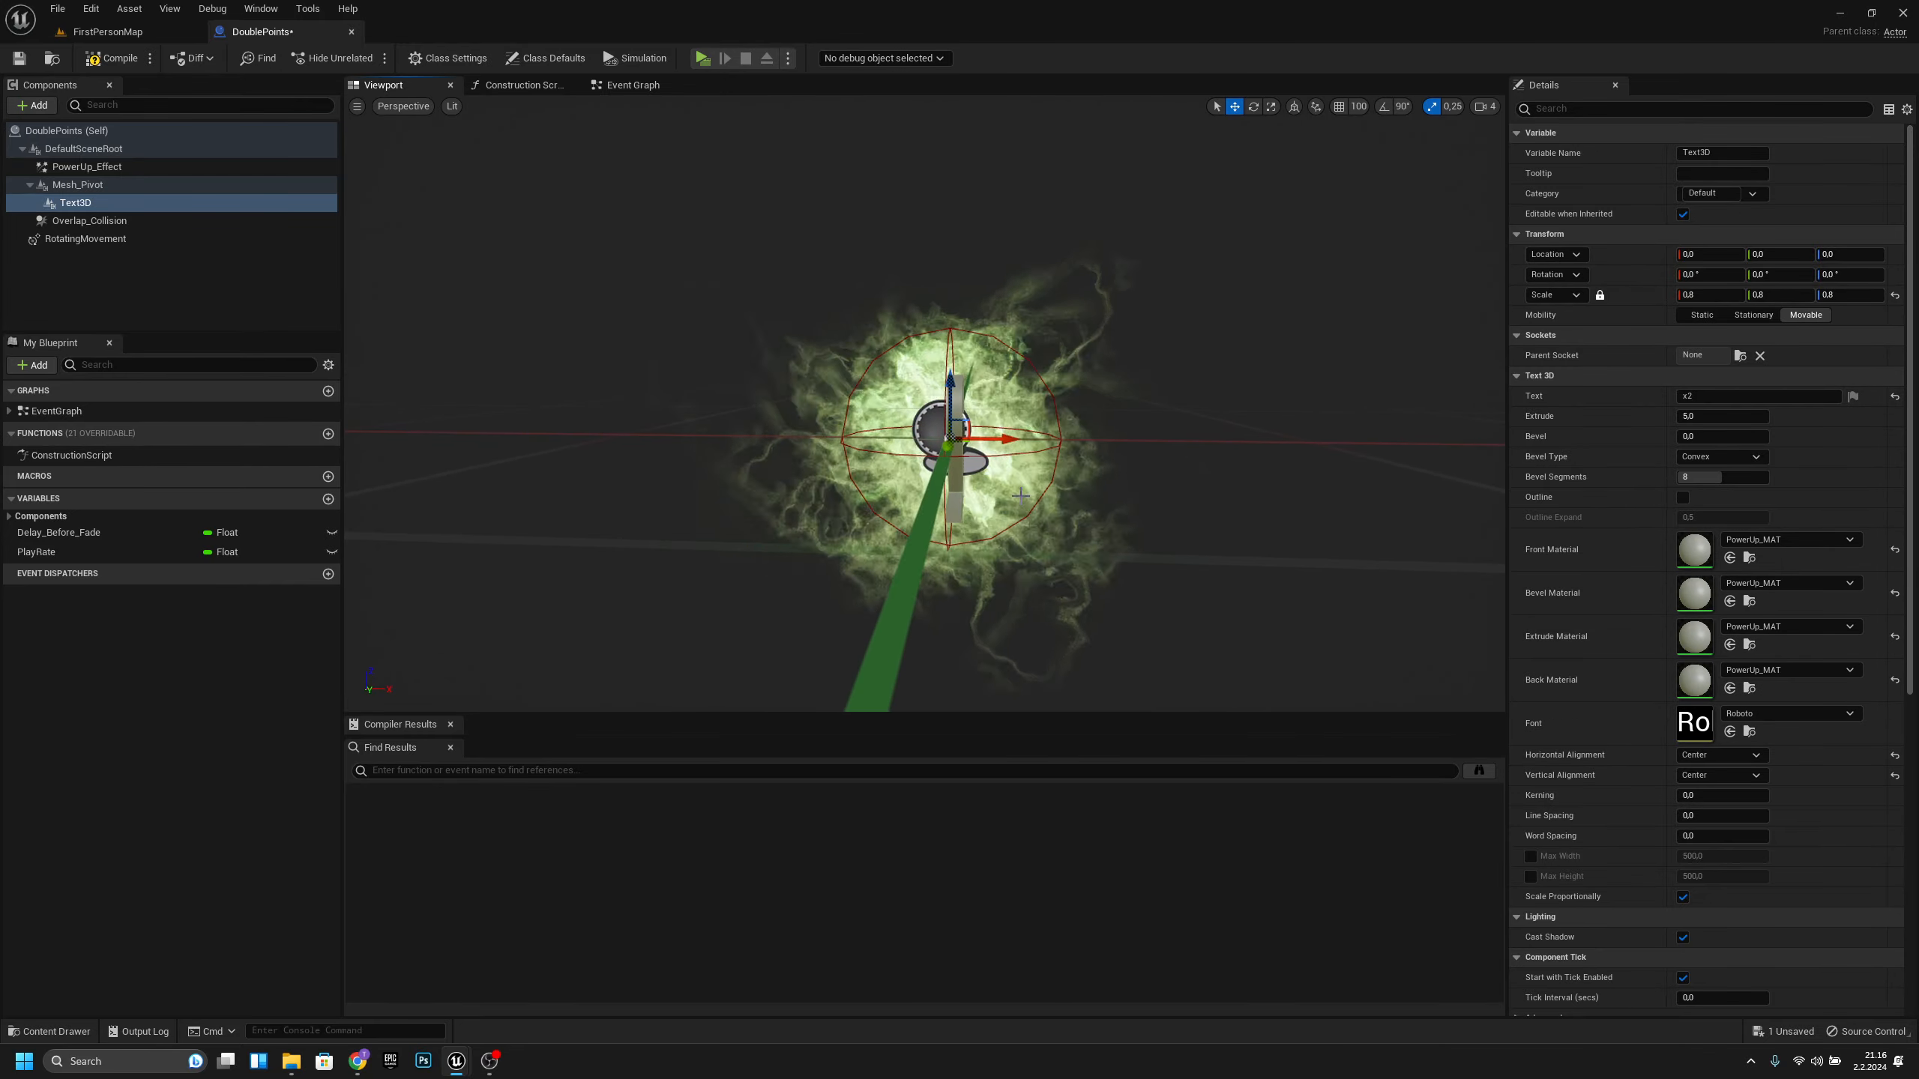
left_click(1723, 254)
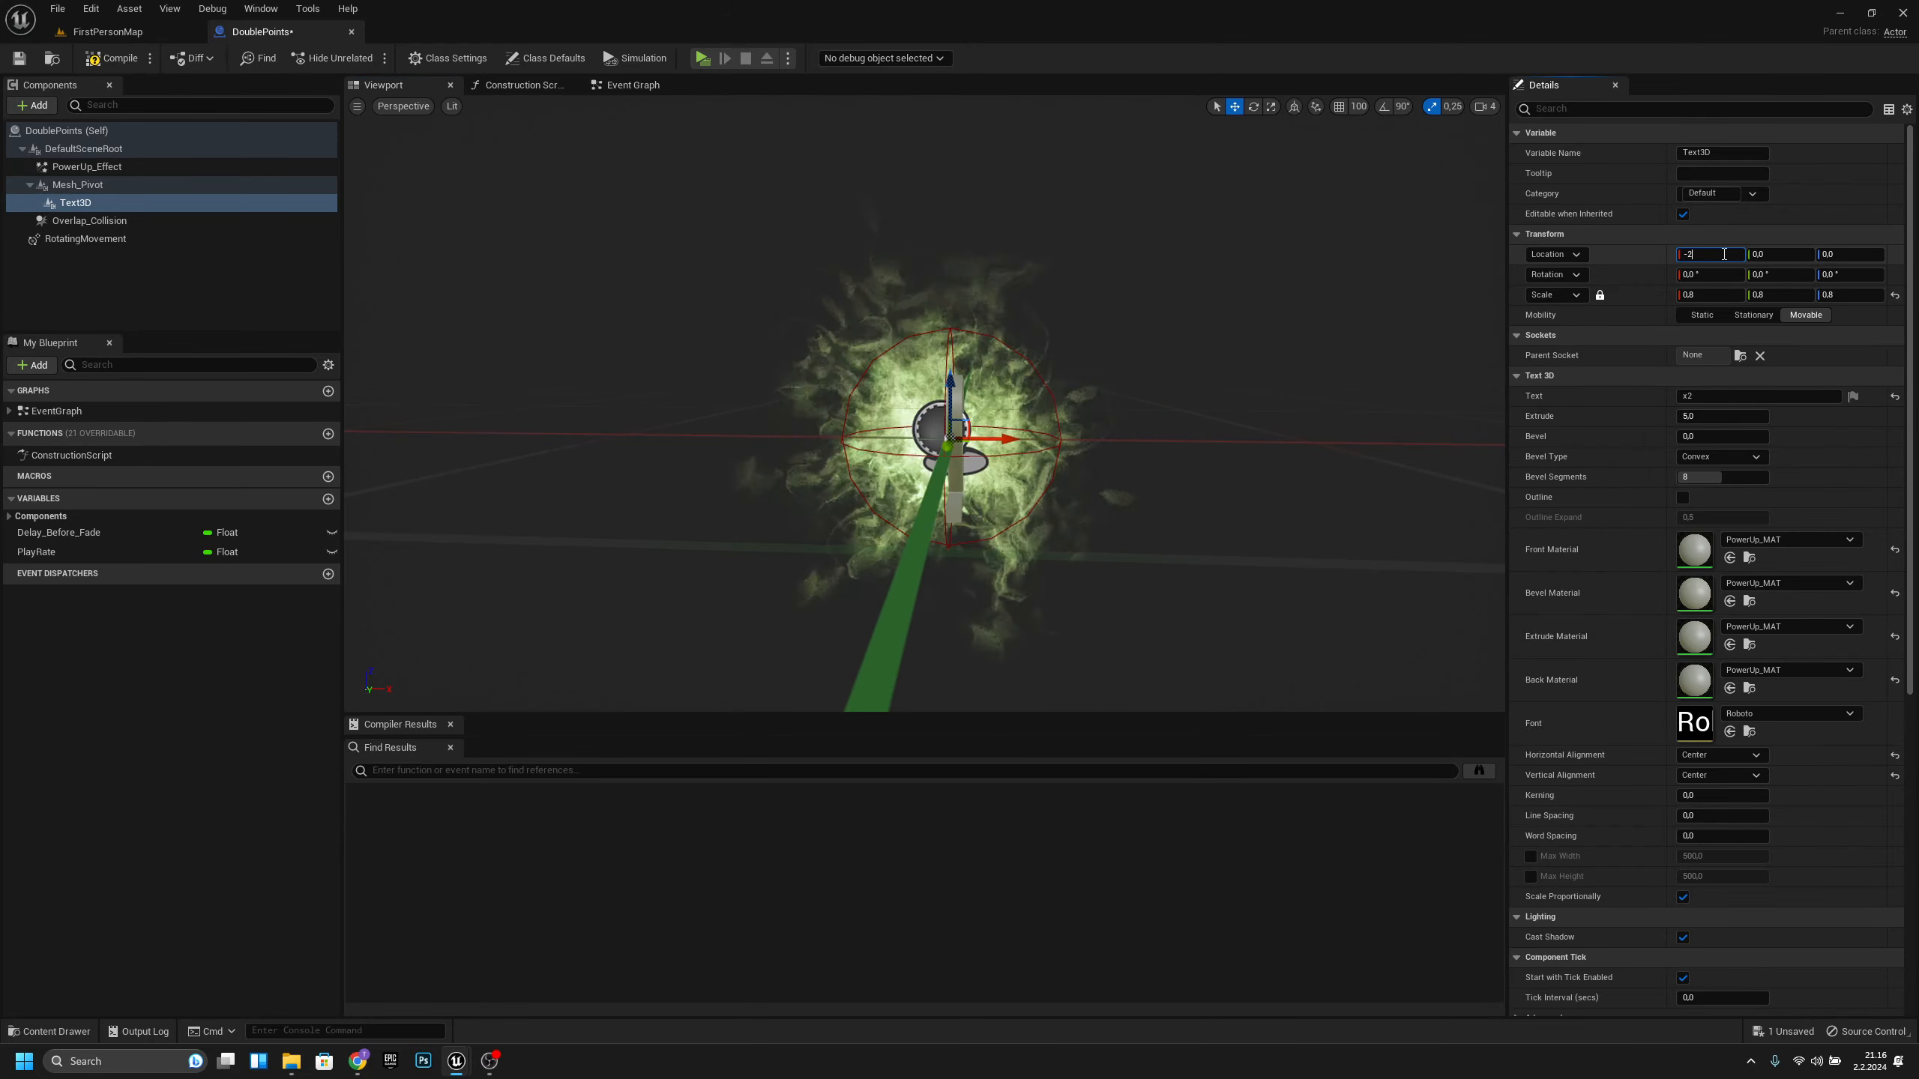
key("d")
right_click_drag(1284, 377, 1201, 372)
key("w")
key("s")
key("a")
key("d")
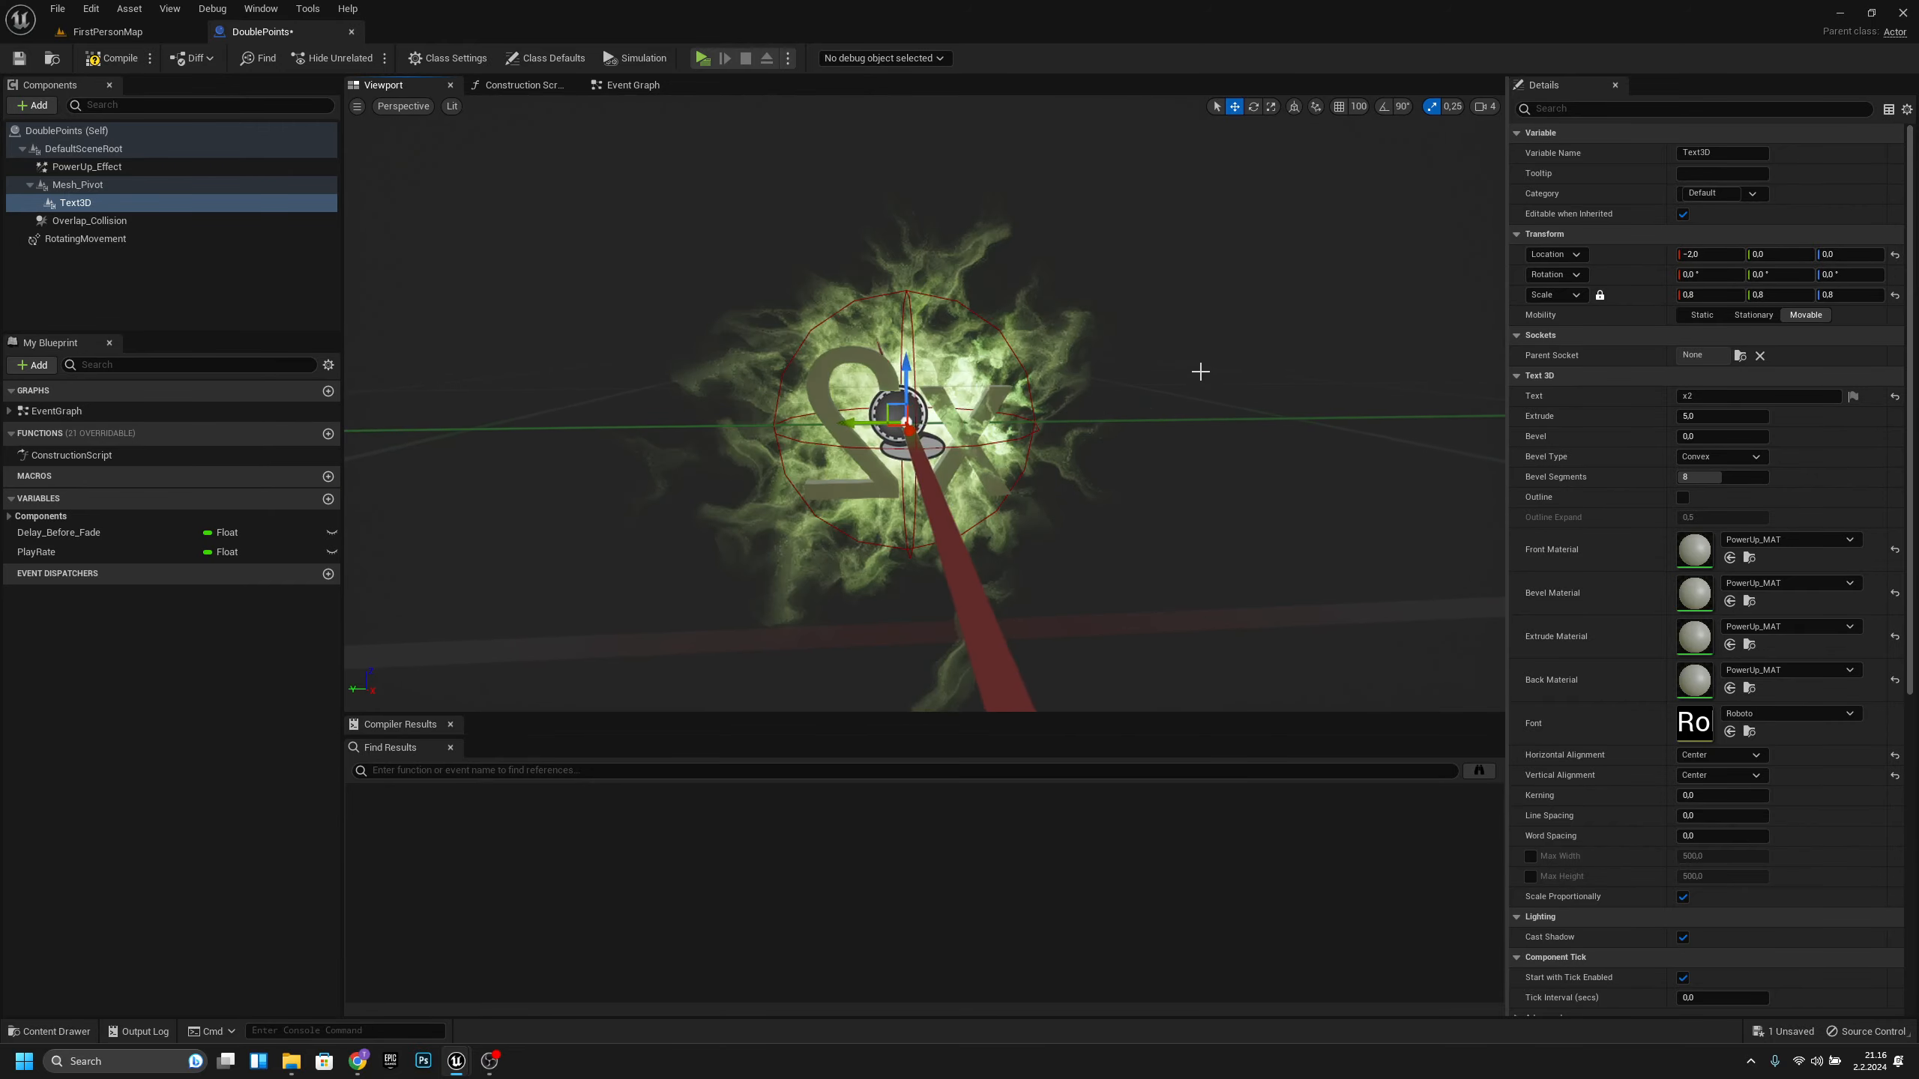
- Select the Mesh_Pivot component above Text3D, then compile and save the DoublePoints blueprint
left_click(79, 185)
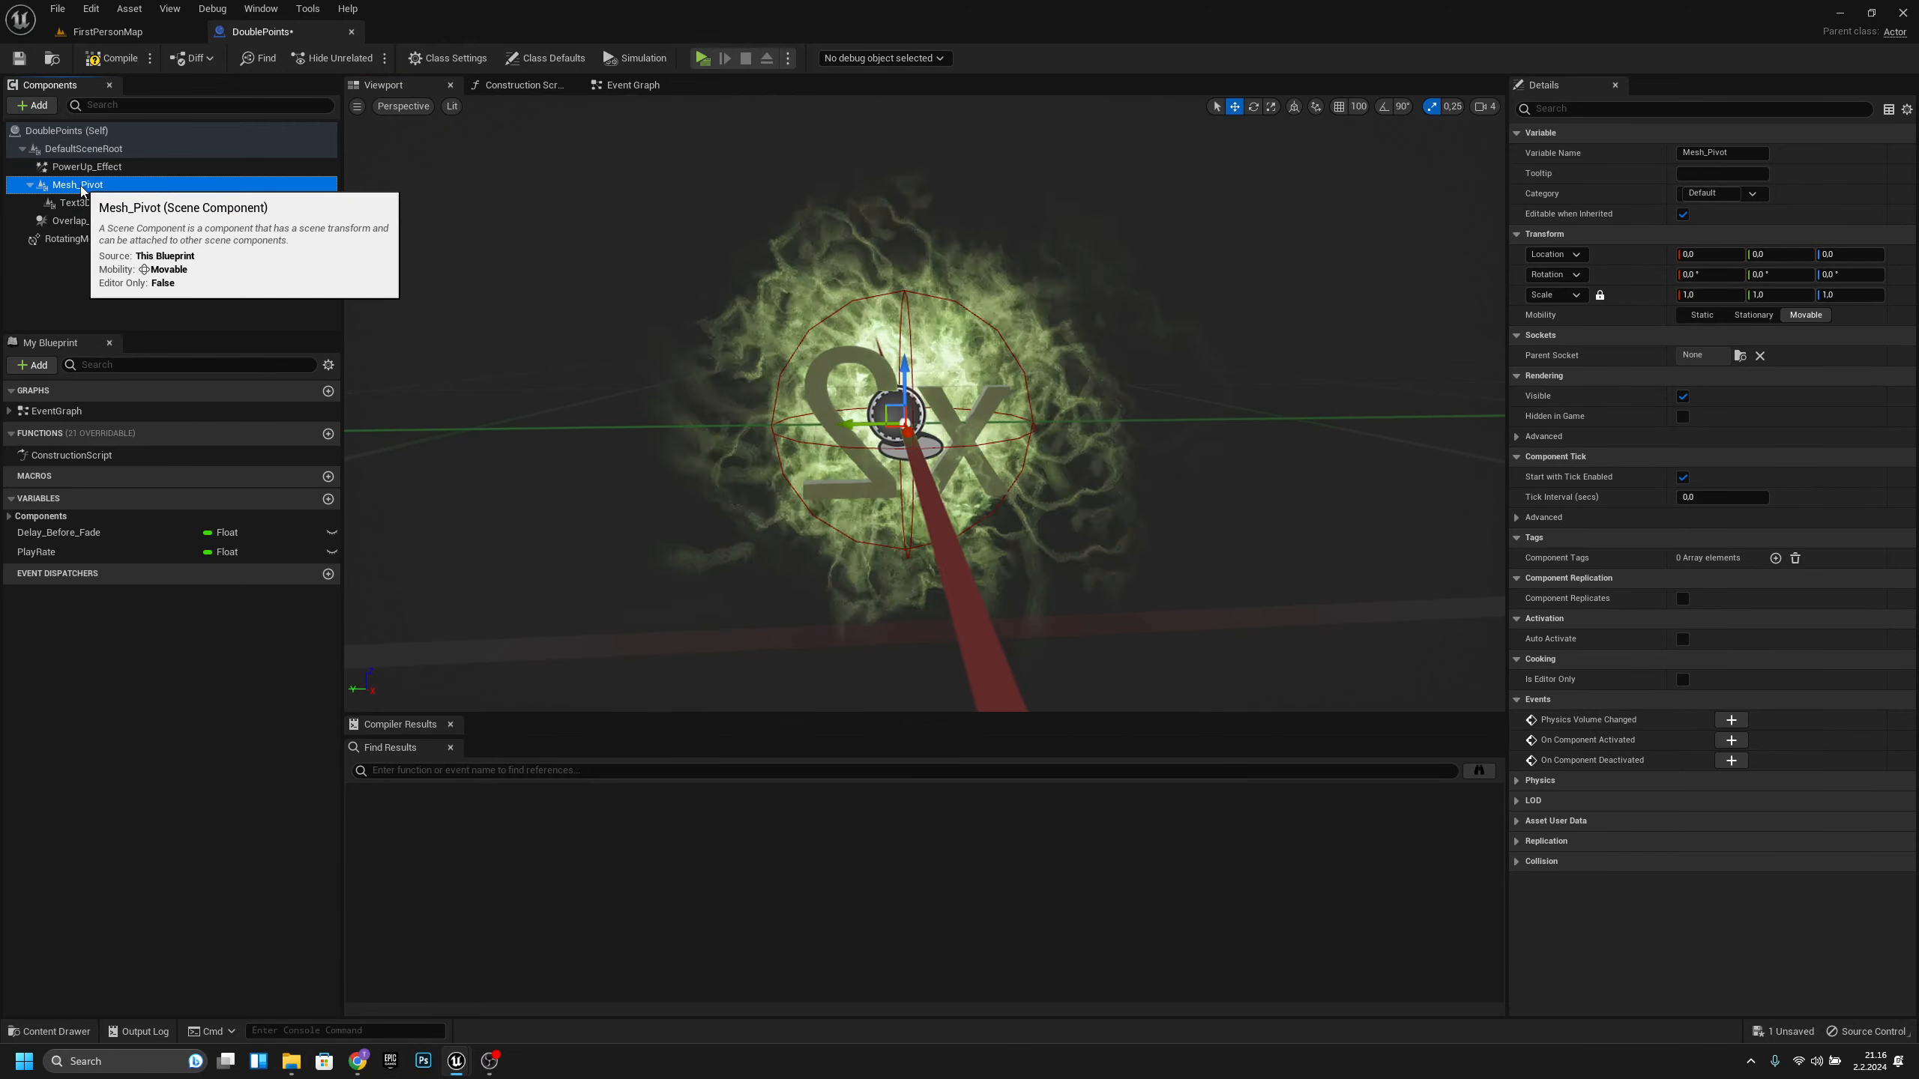
left_click(81, 205)
left_click(78, 186)
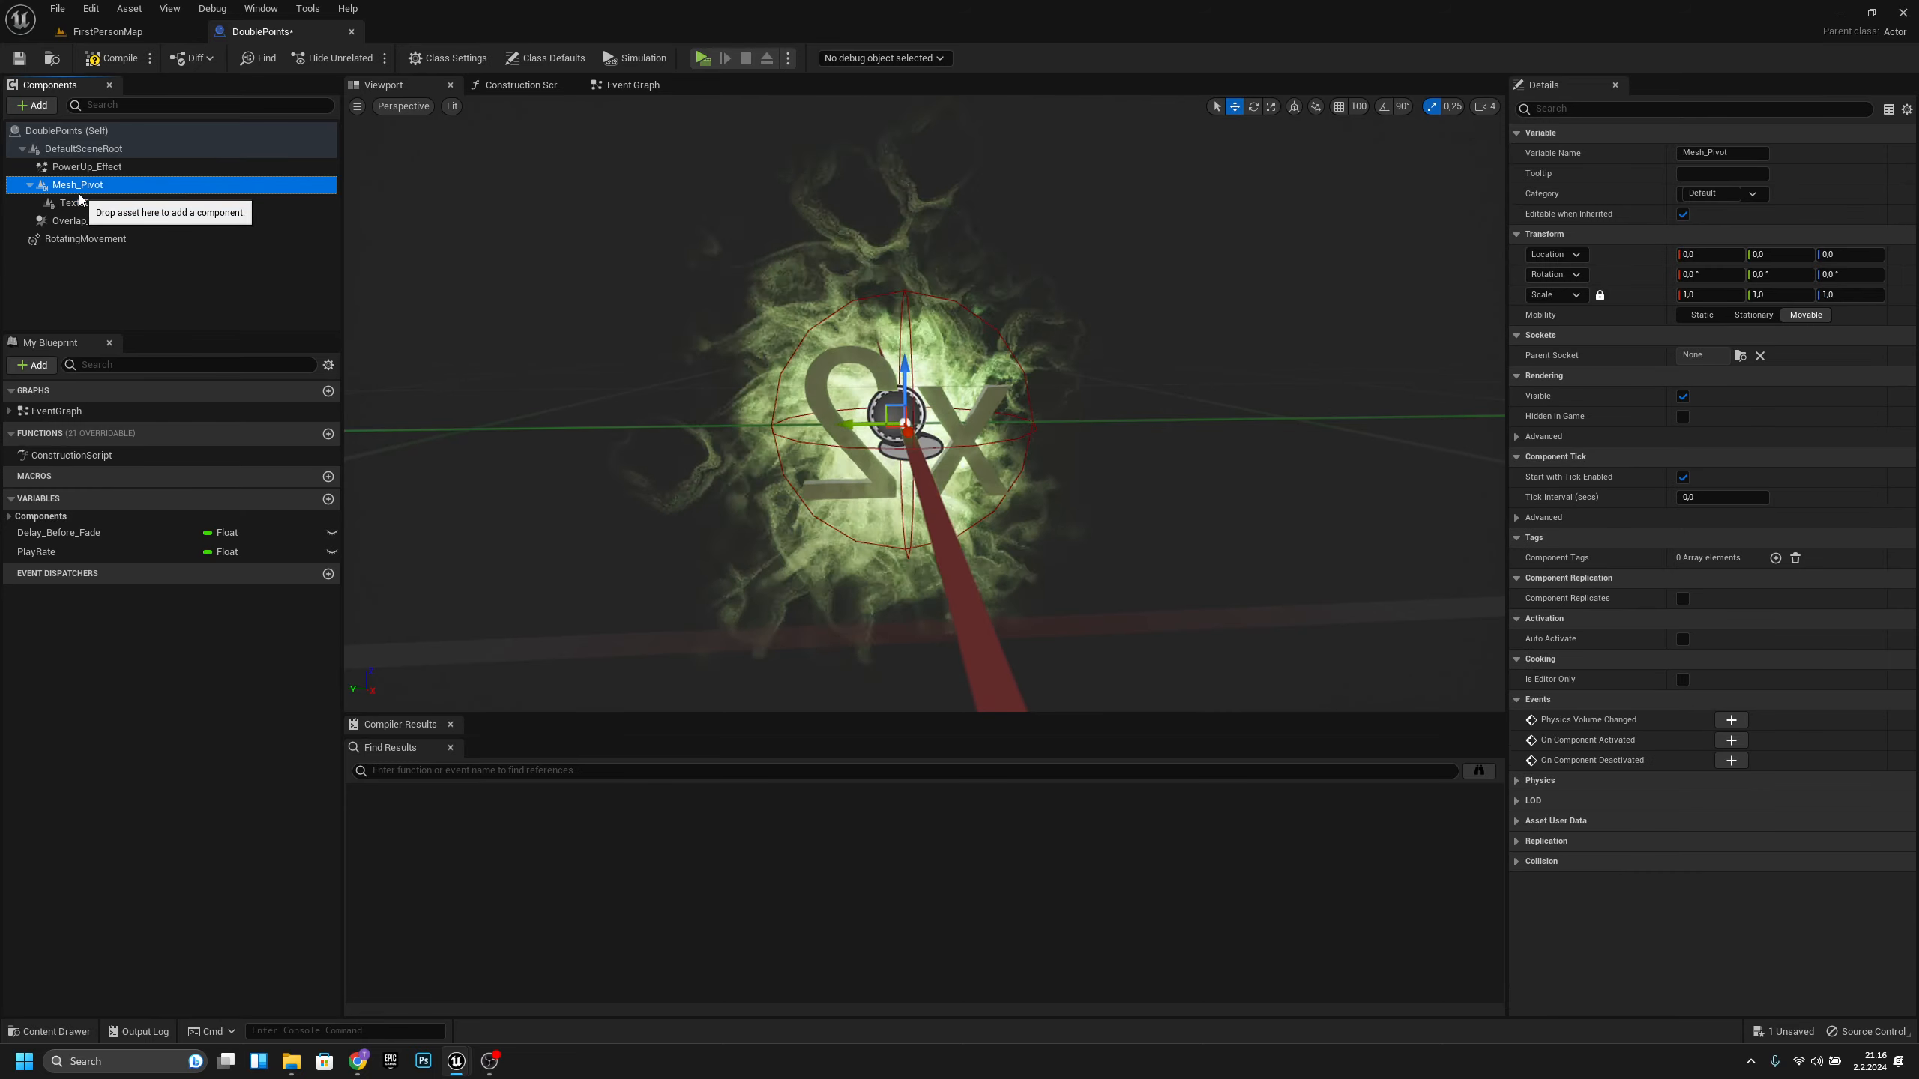
key("a")
right_click_drag(680, 363, 906, 363)
right_click_drag(906, 454, 835, 544)
key("e")
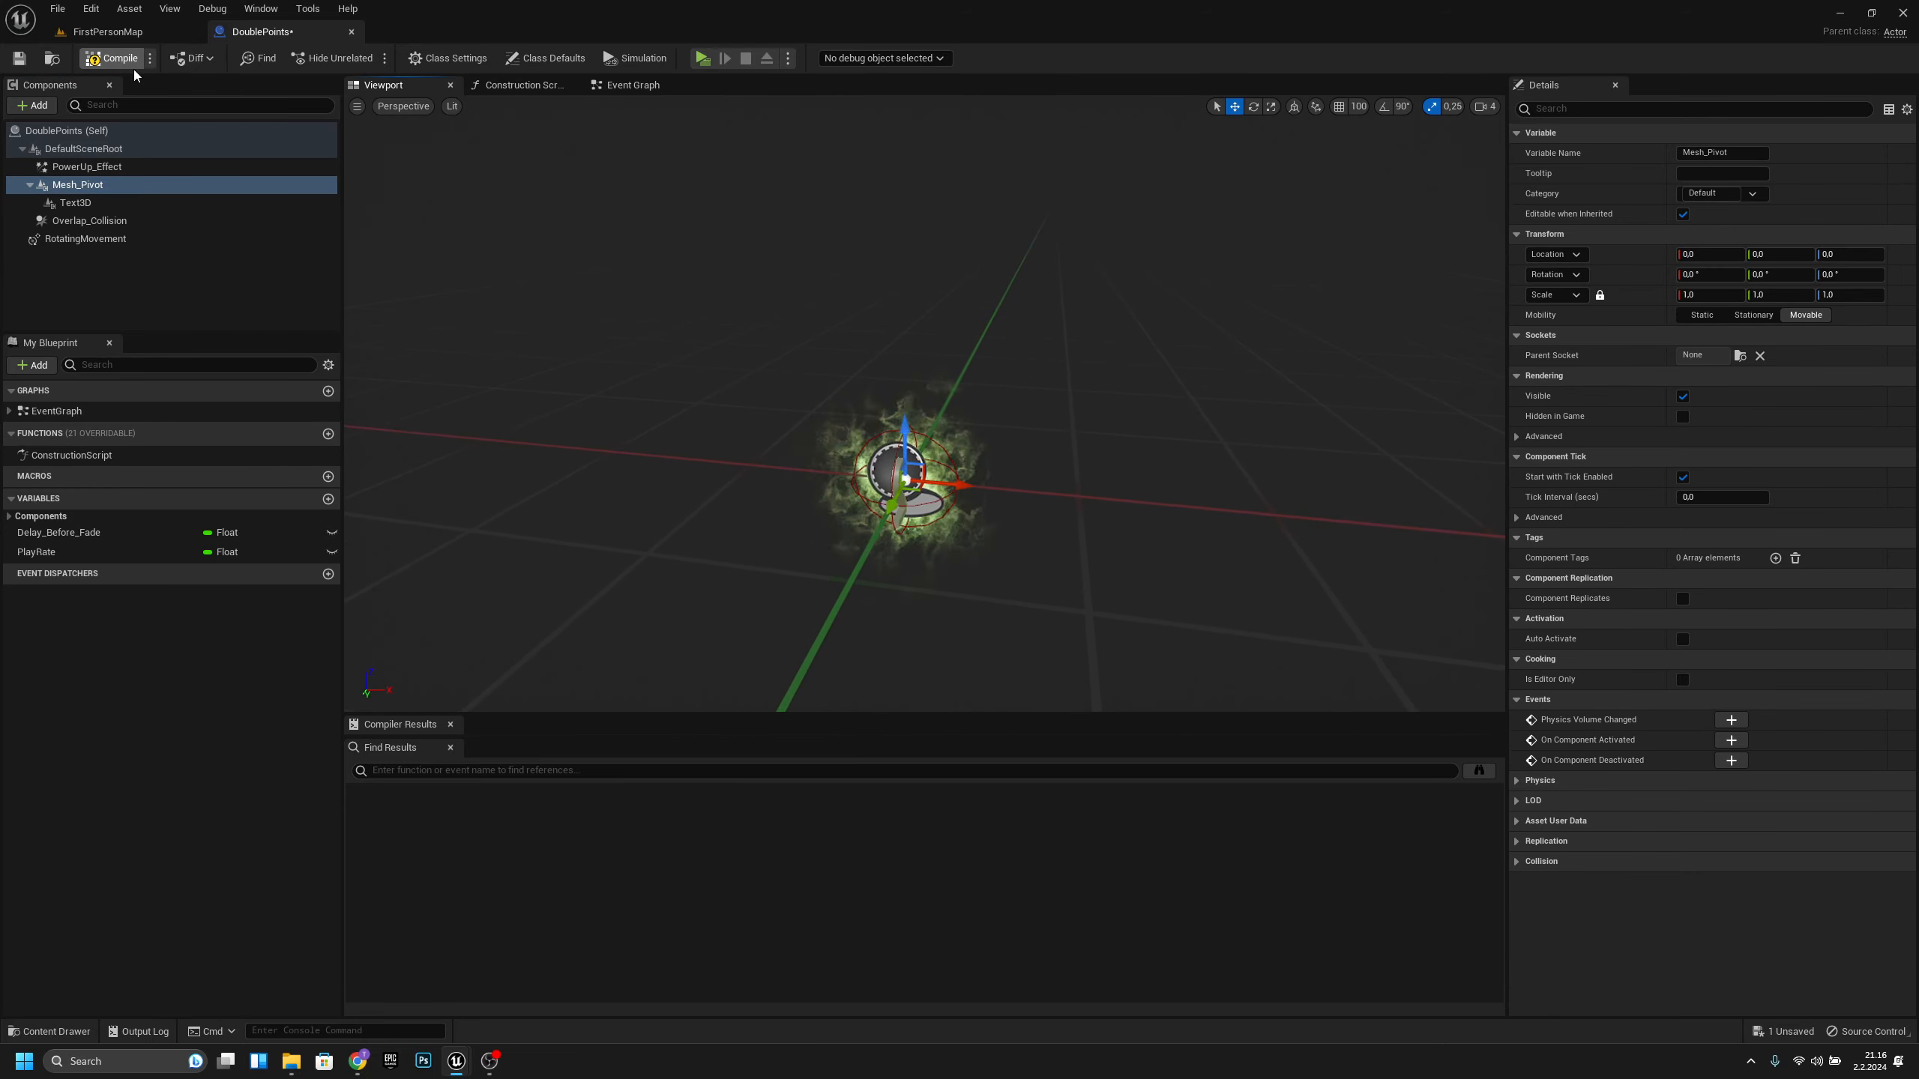
left_click(19, 59)
- Delete the Set Max Ammo node from the overlap event in the Event Graph, then compile and save DoublePoints
left_click(631, 85)
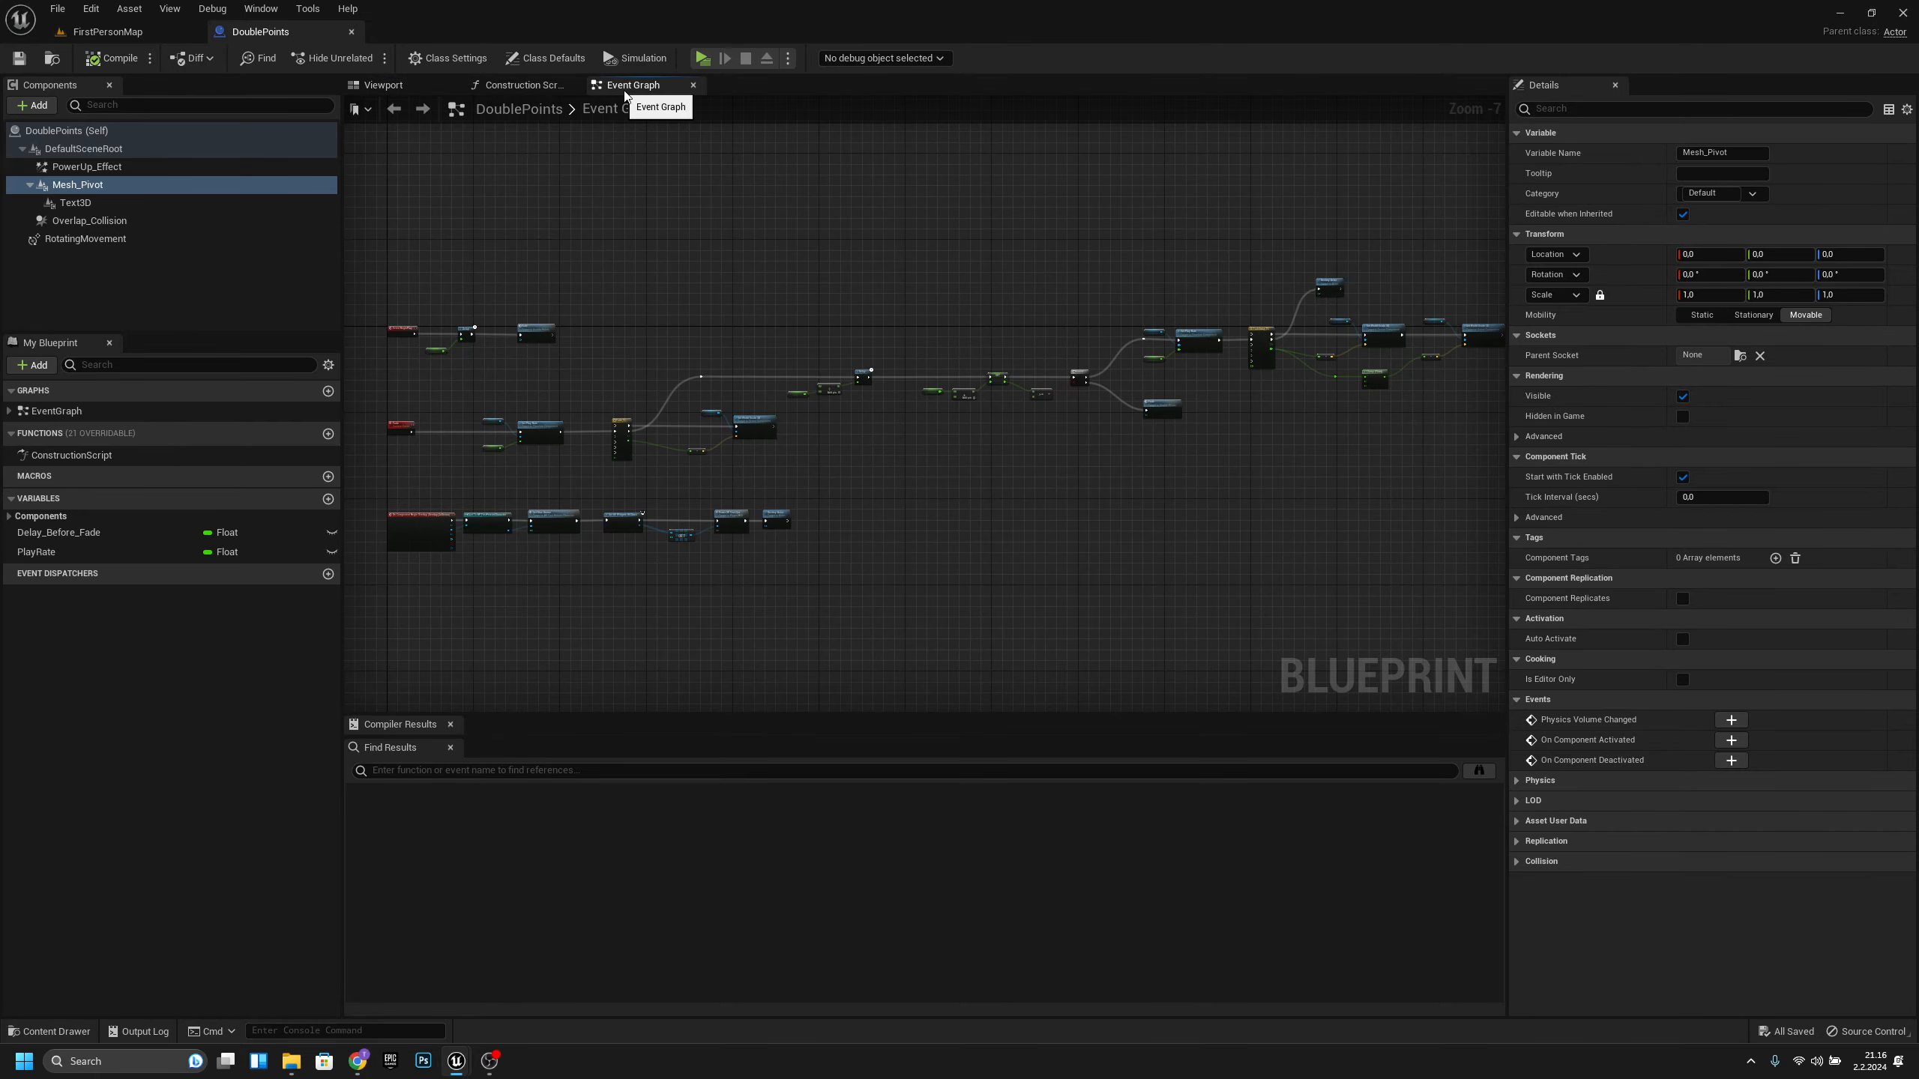
scroll(1037, 527, "up", 4)
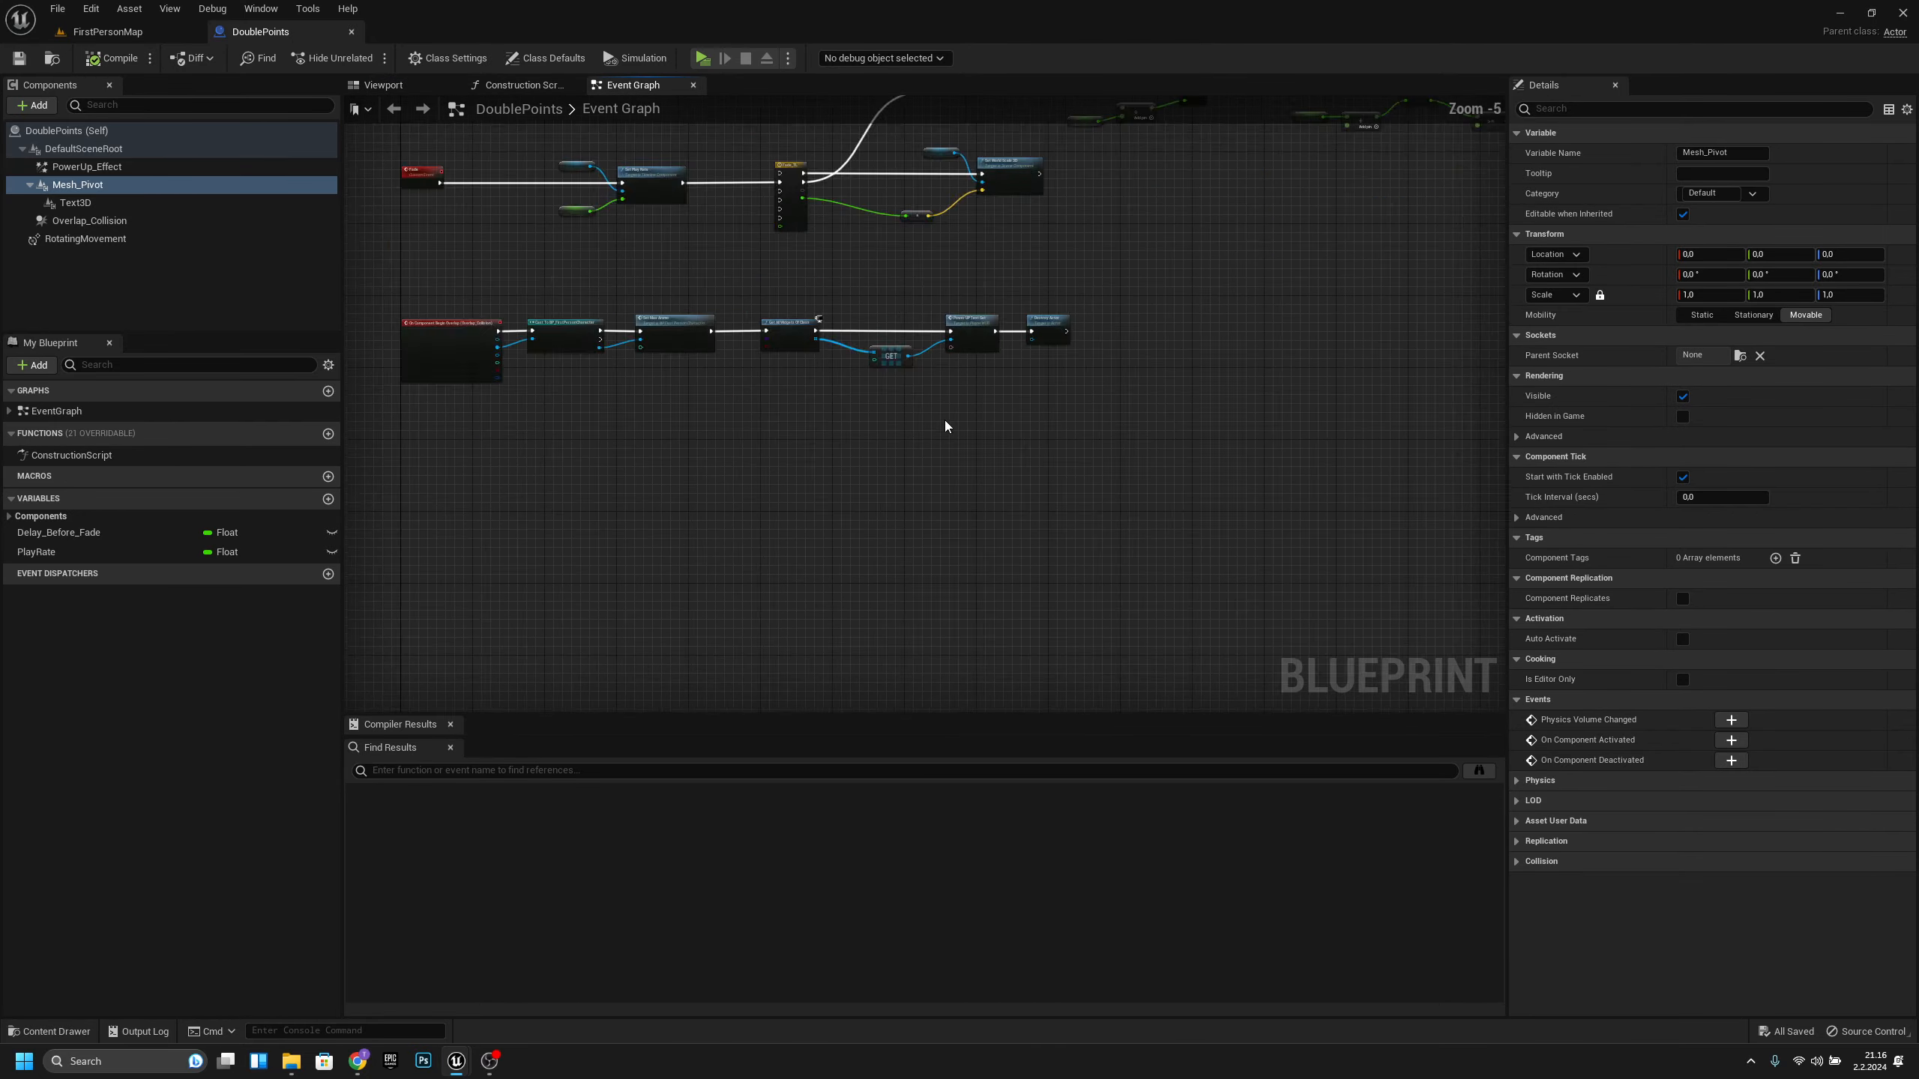
right_click_drag(1038, 463, 939, 470)
right_click_drag(630, 385, 811, 405)
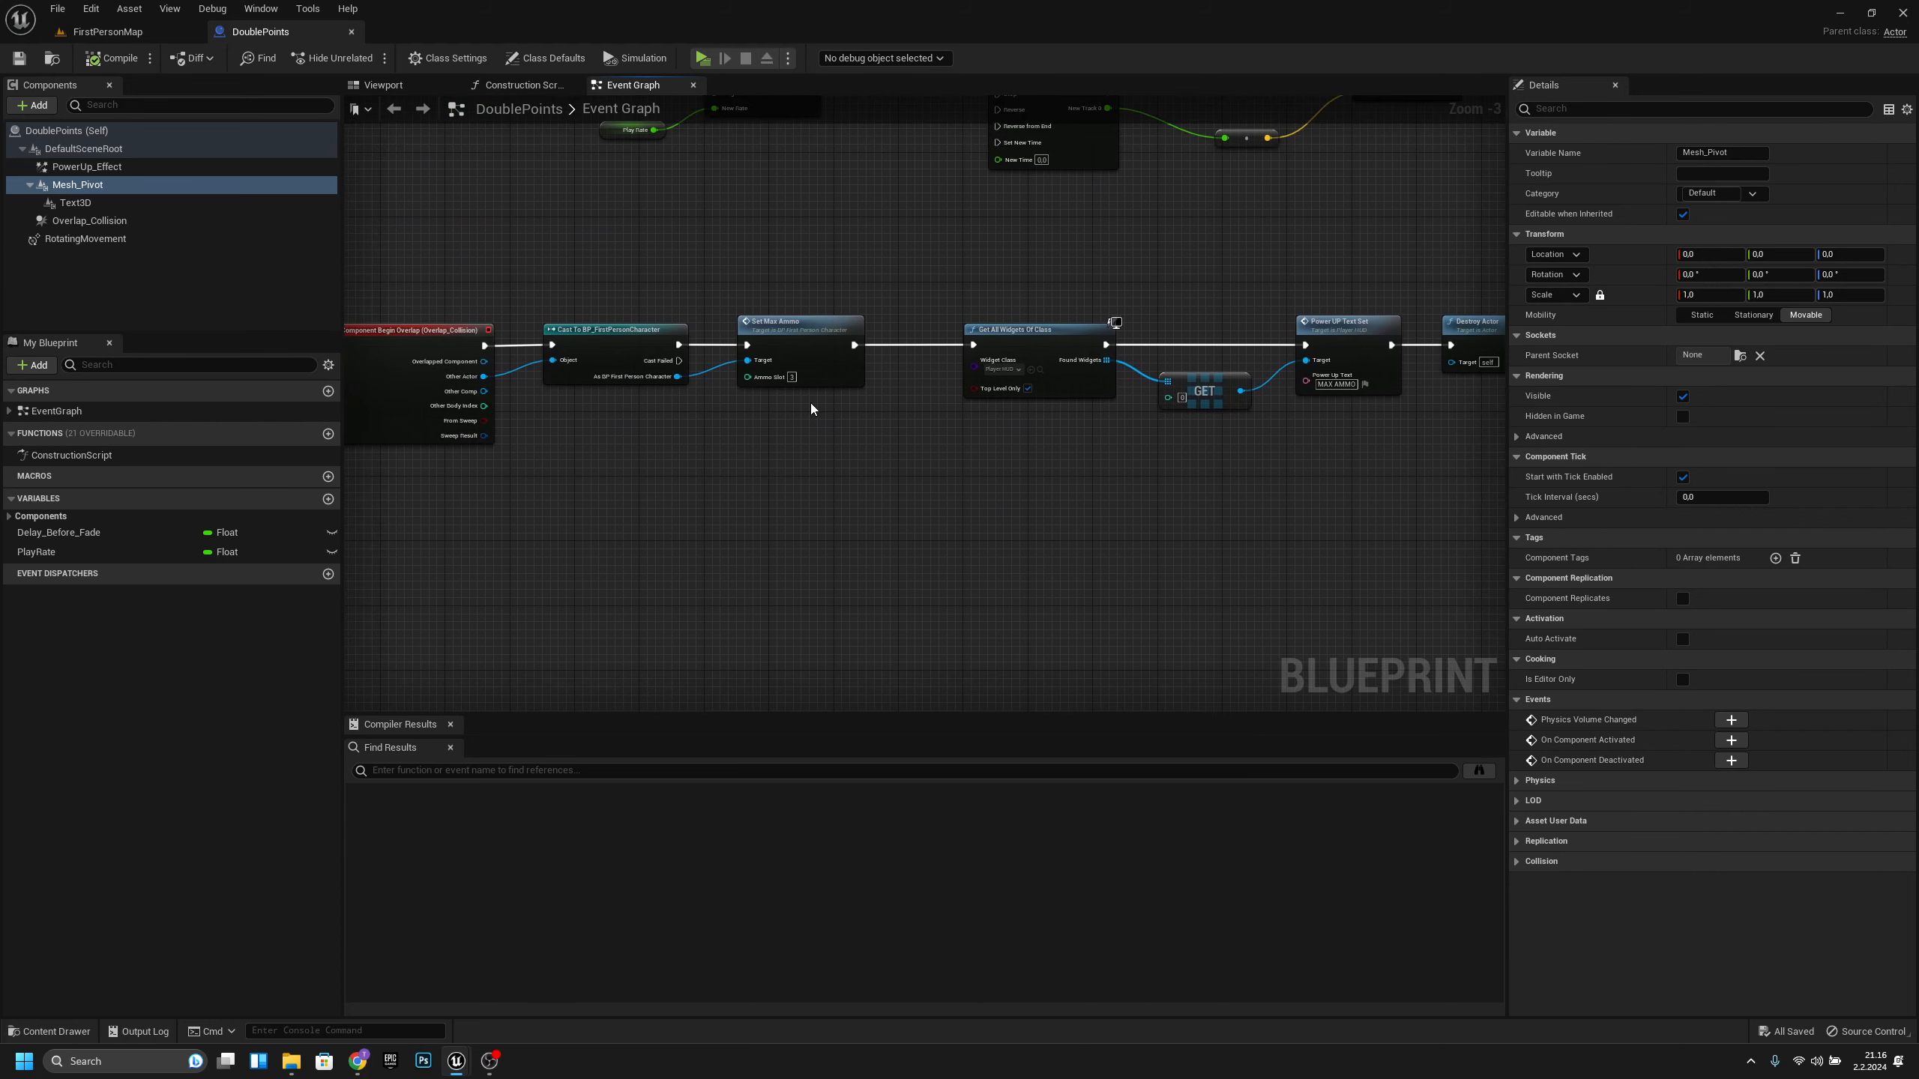
left_click(842, 333)
key("Delete")
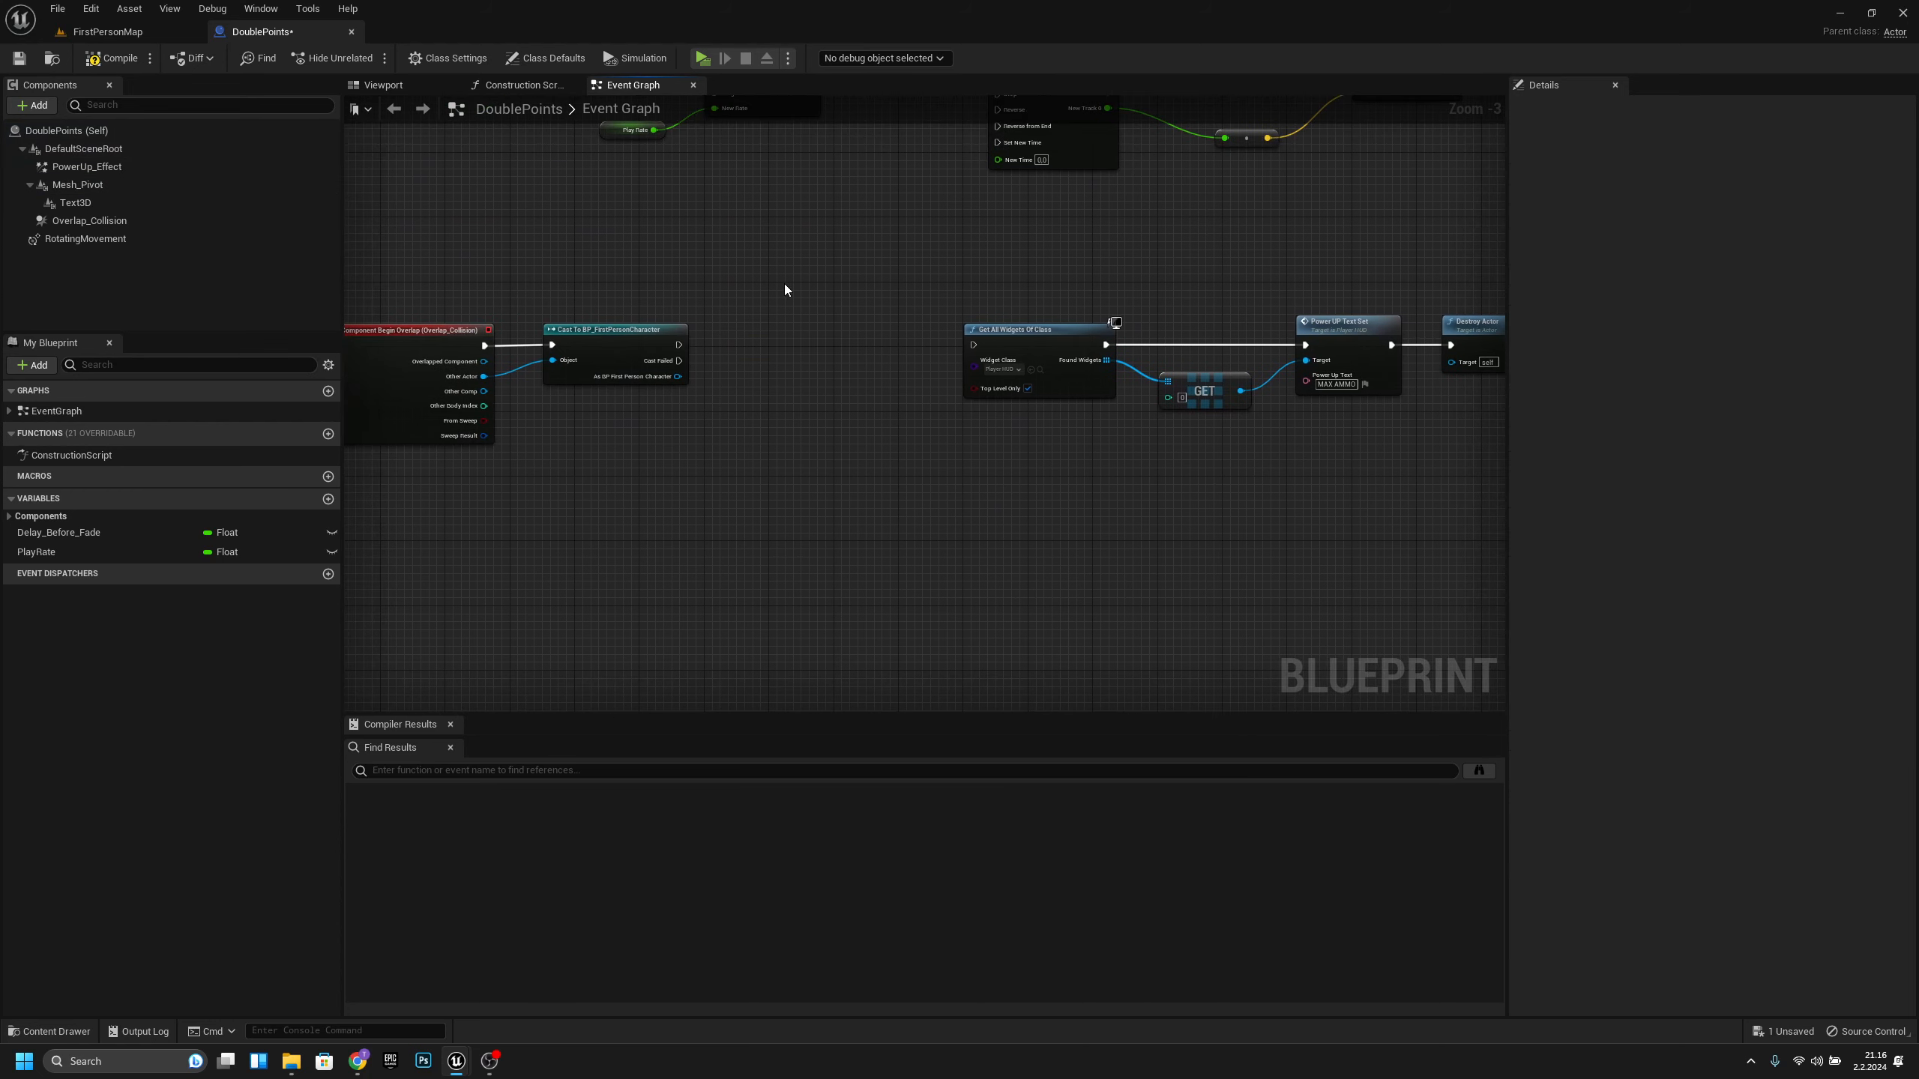
right_click_drag(1167, 469, 920, 456)
right_click_drag(638, 446, 931, 458)
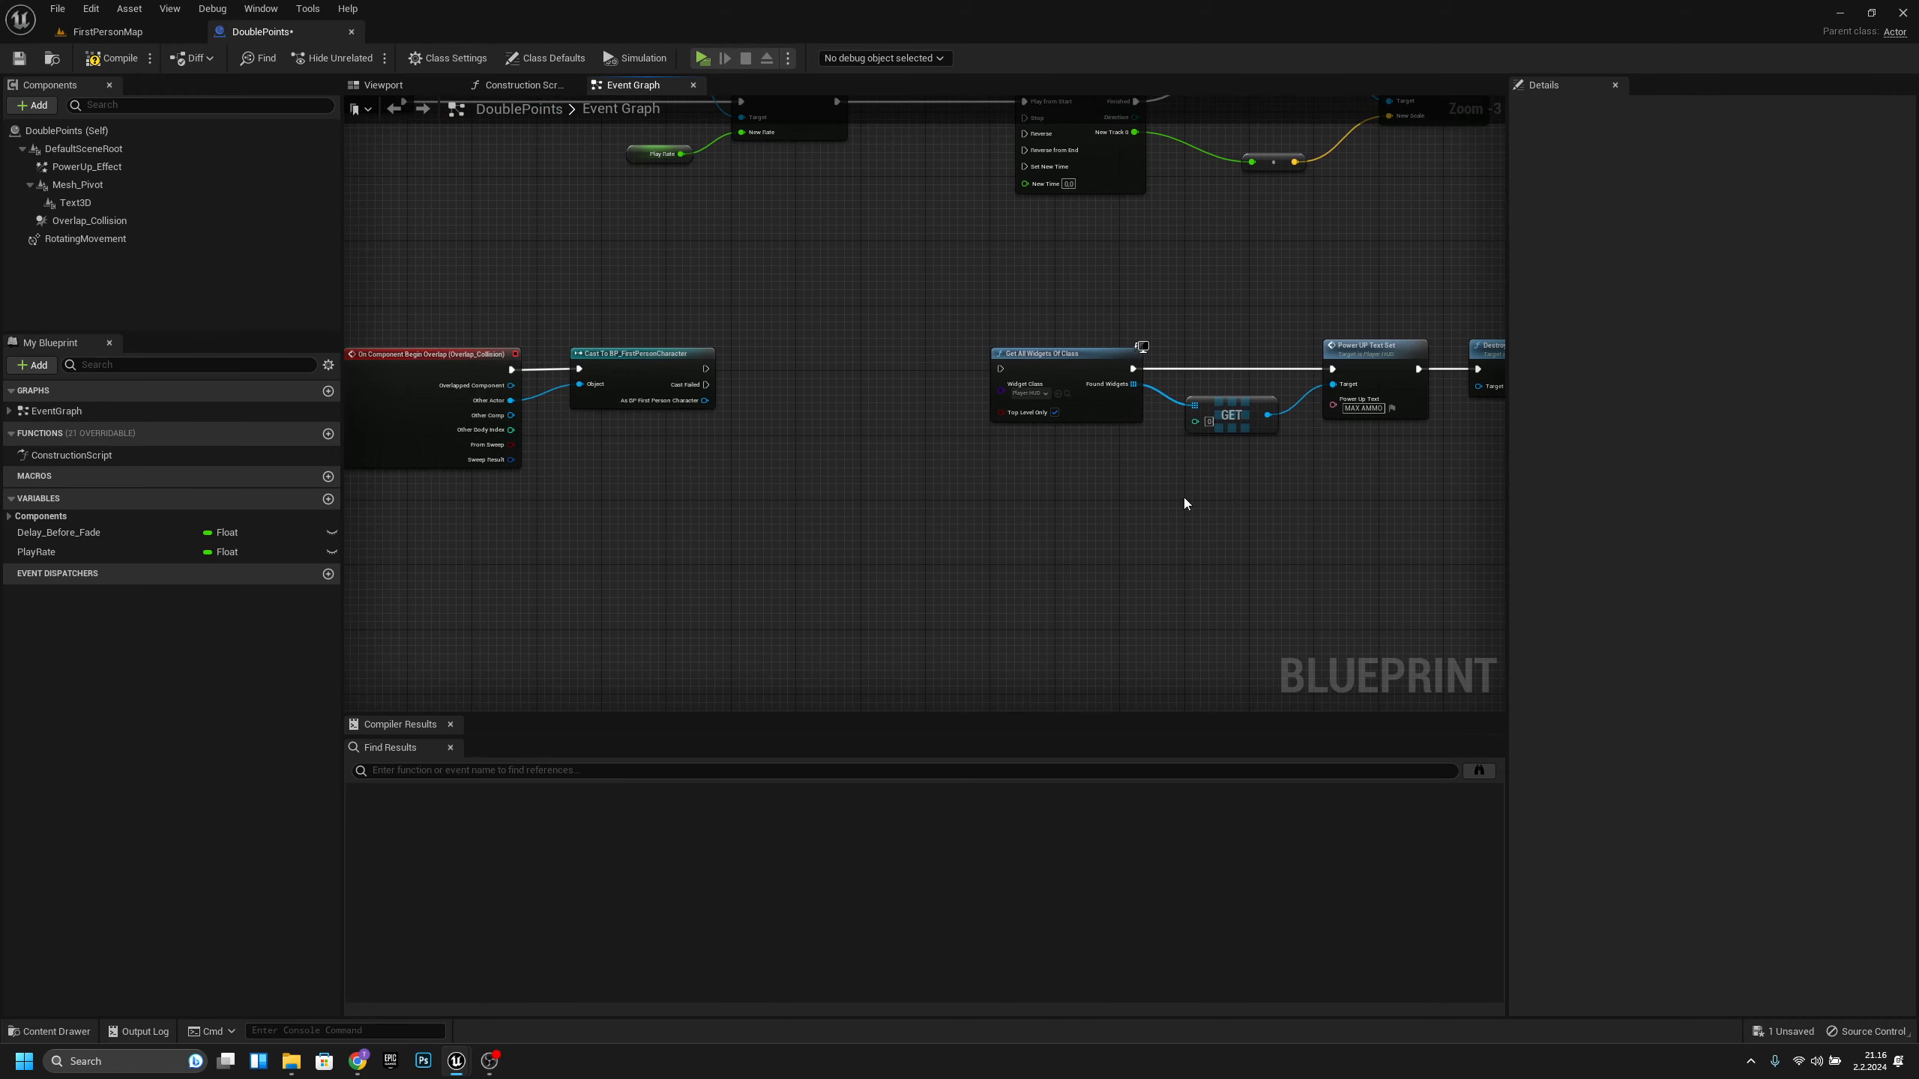
left_click(121, 60)
left_click(20, 60)
- Create a Structure asset named PowerUp_Struct in the Blueprints folder of the FirstPersonMap content browser
left_click(106, 38)
left_click(437, 668)
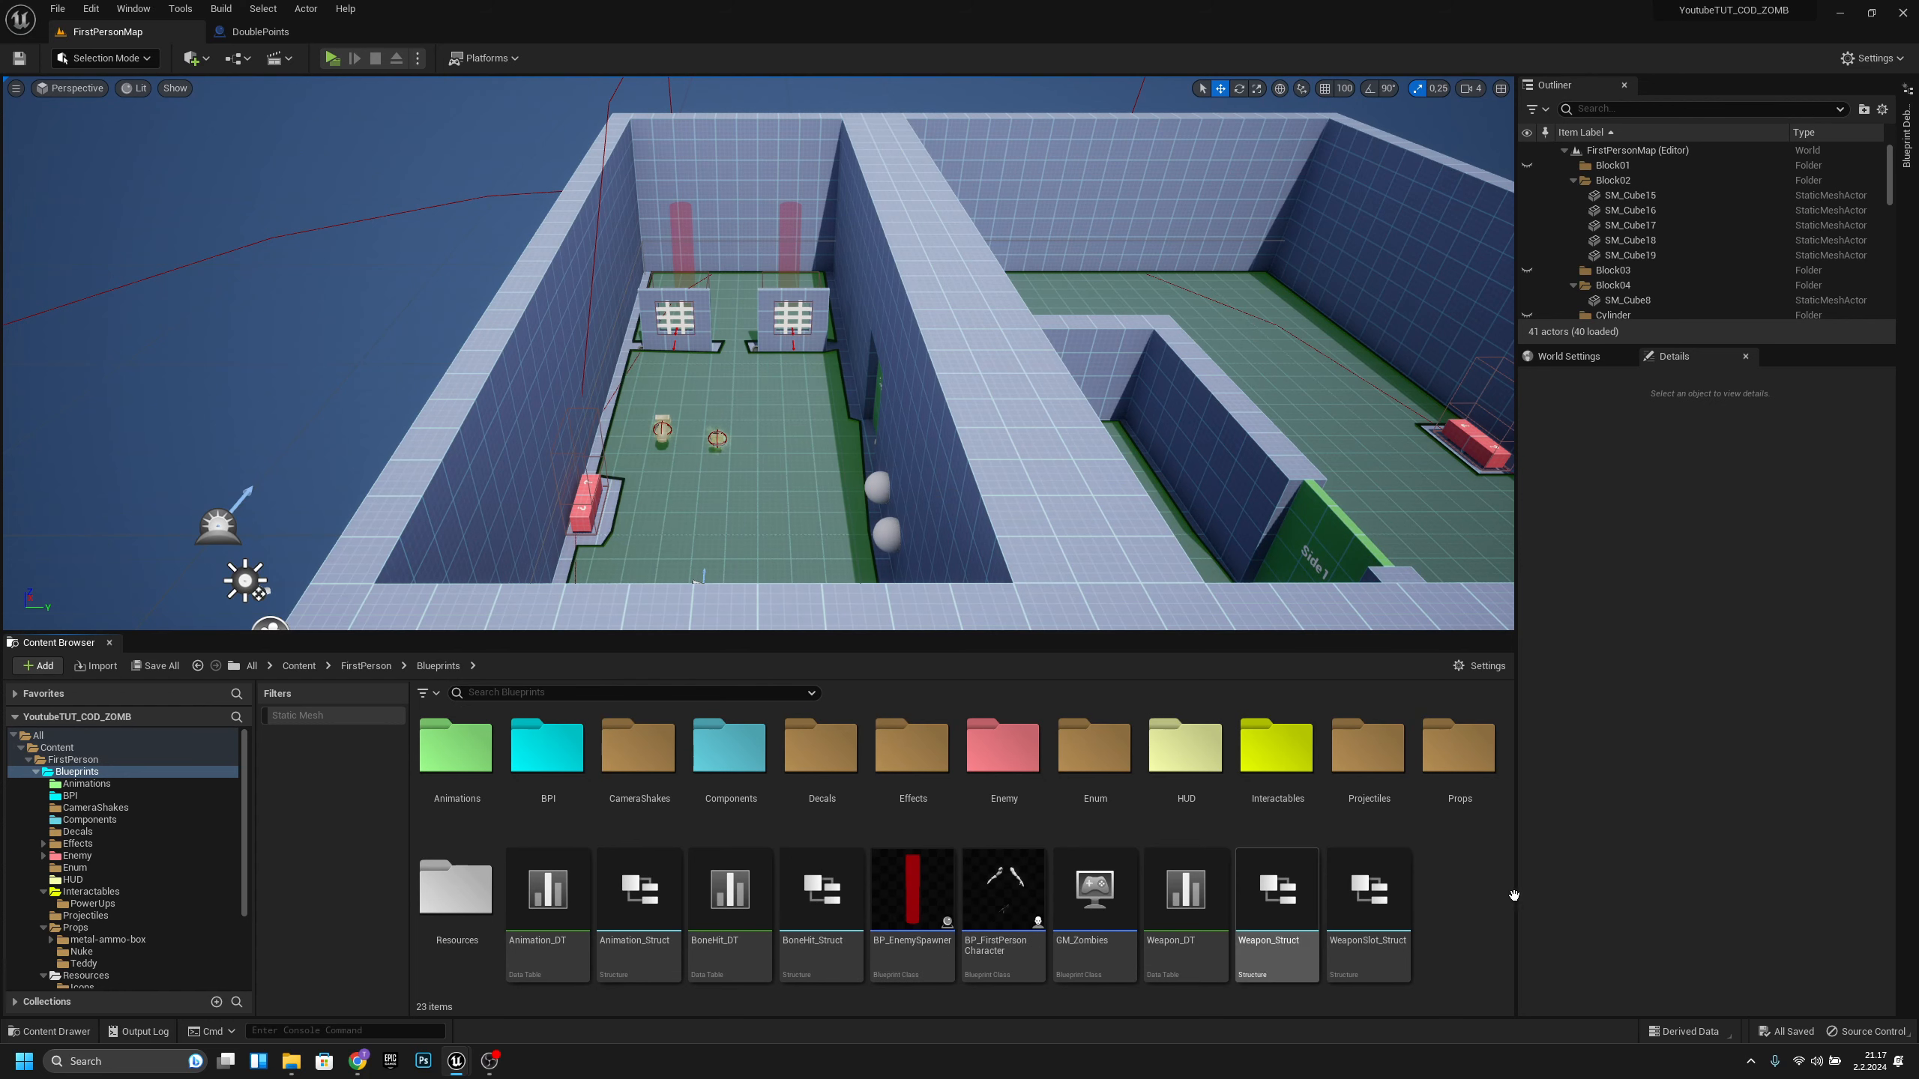
right_click(1447, 927)
type("suc")
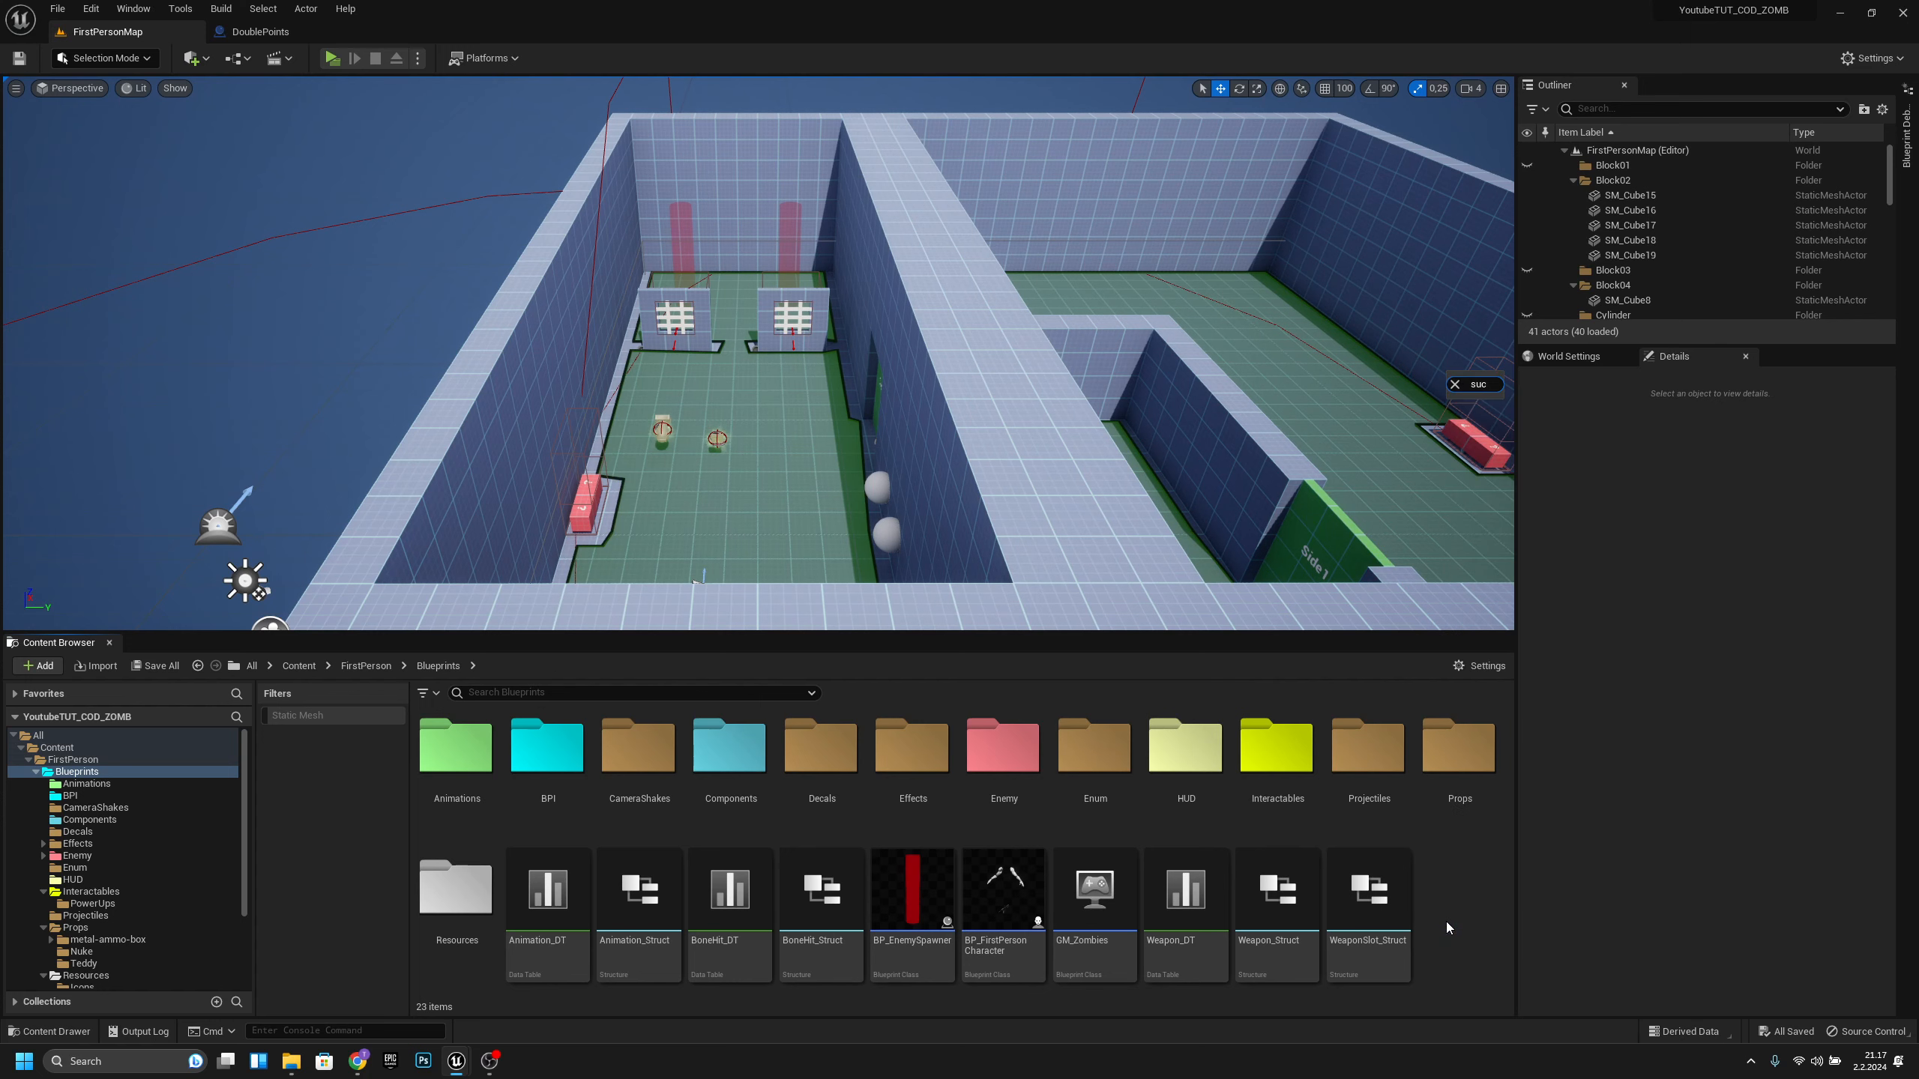
type("u")
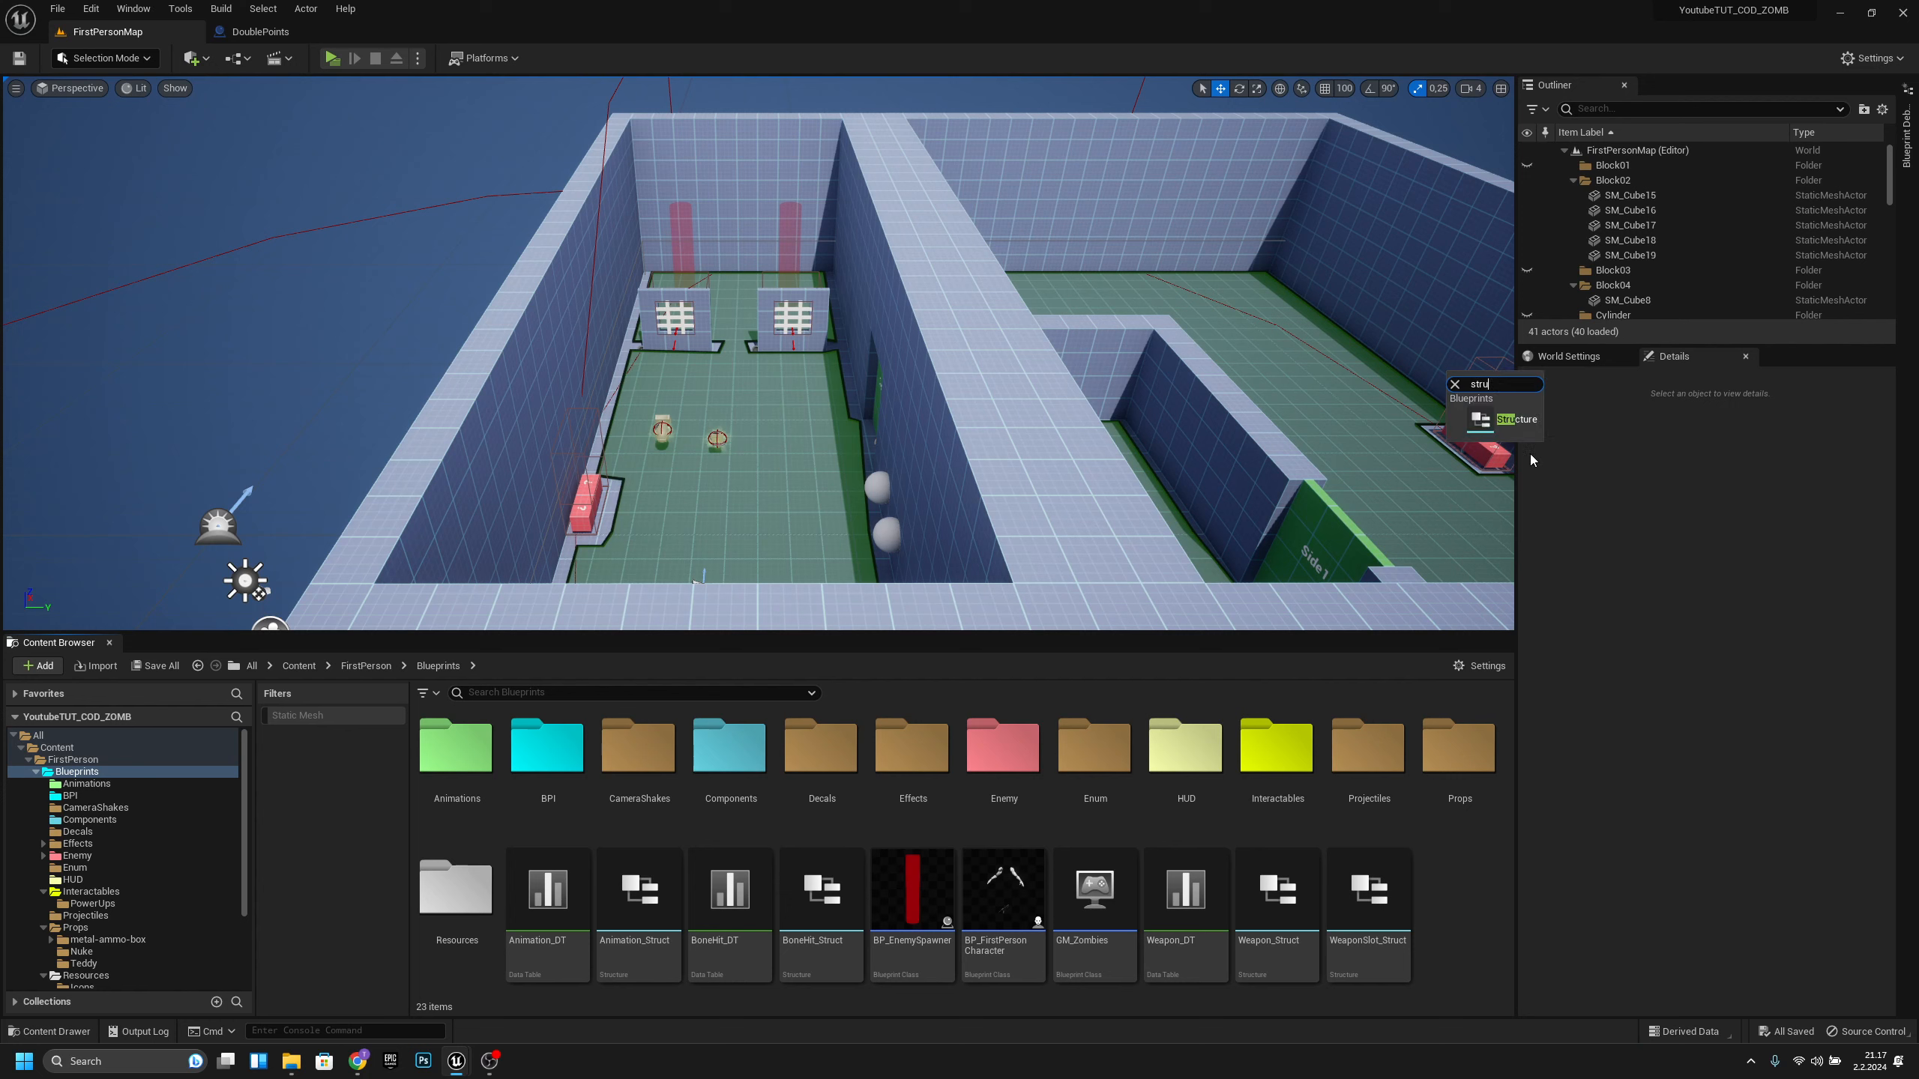
left_click(1504, 419)
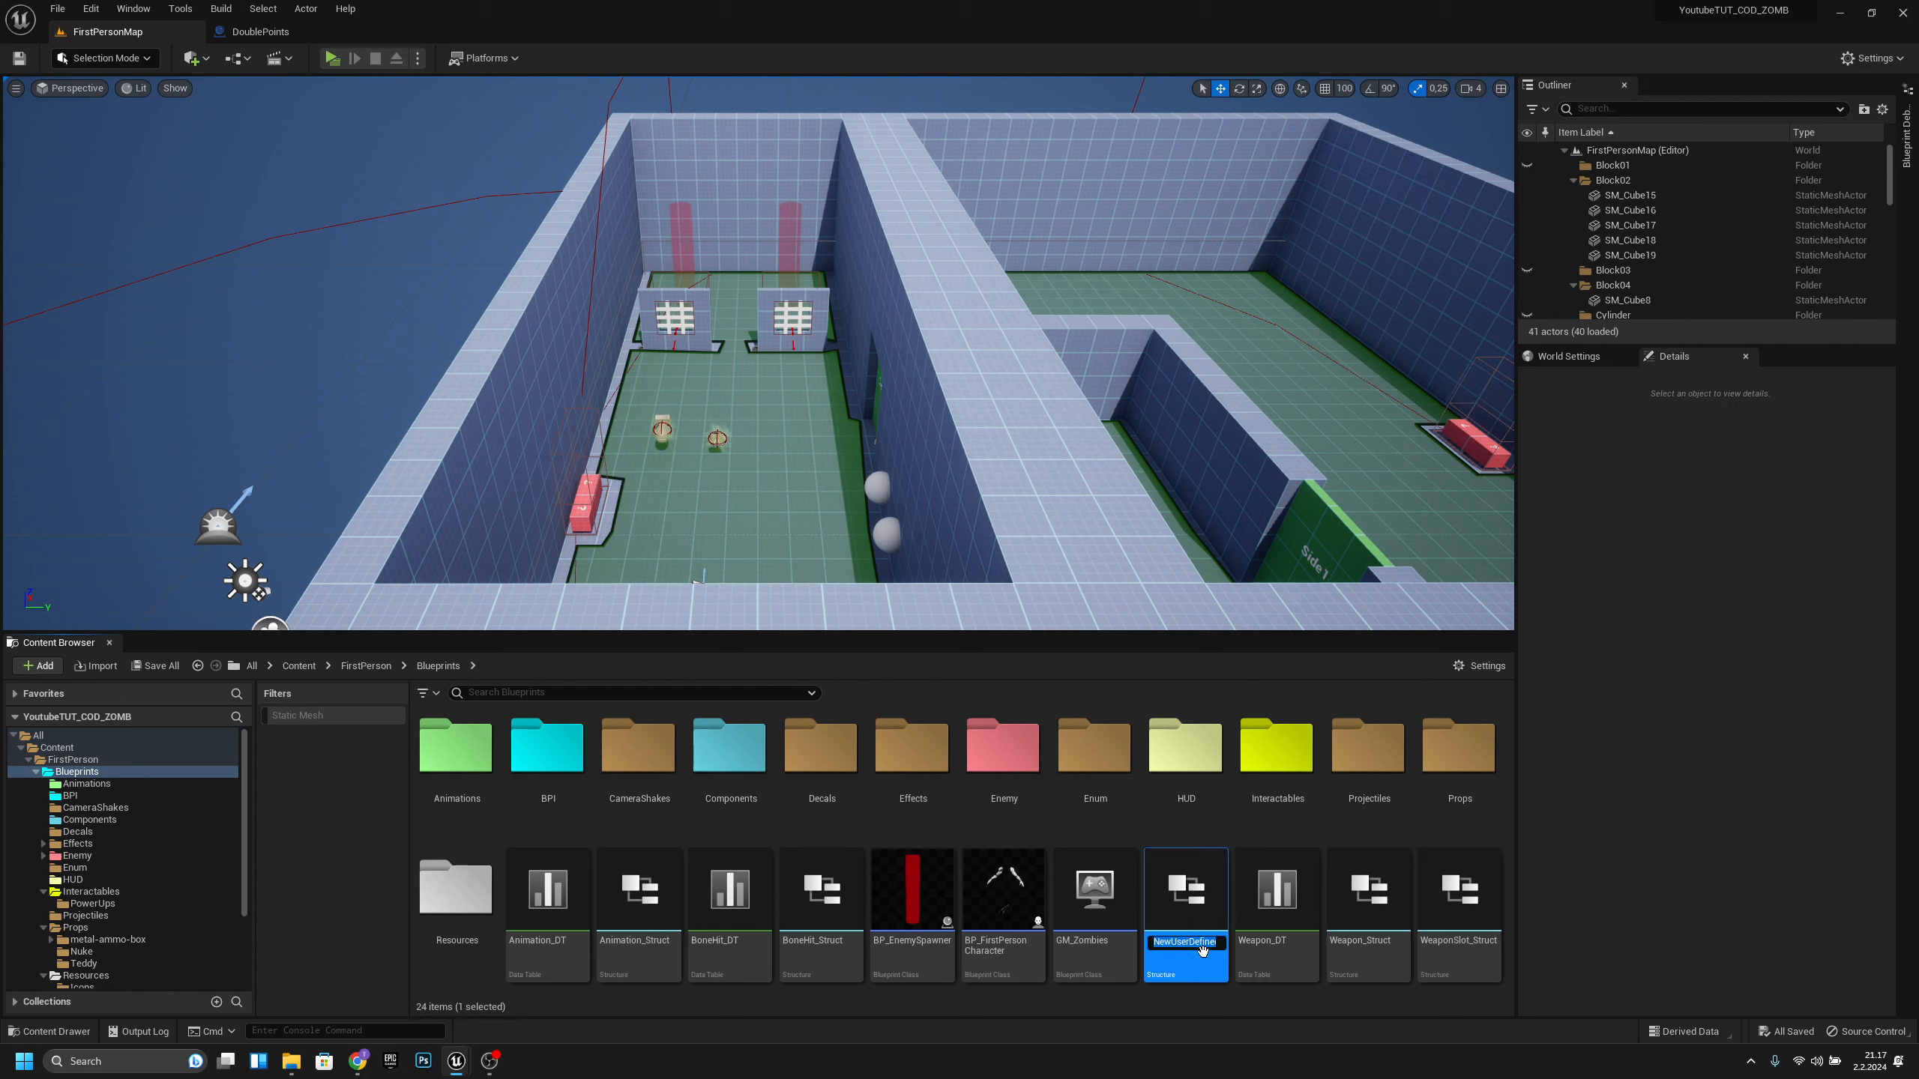
key("Return")
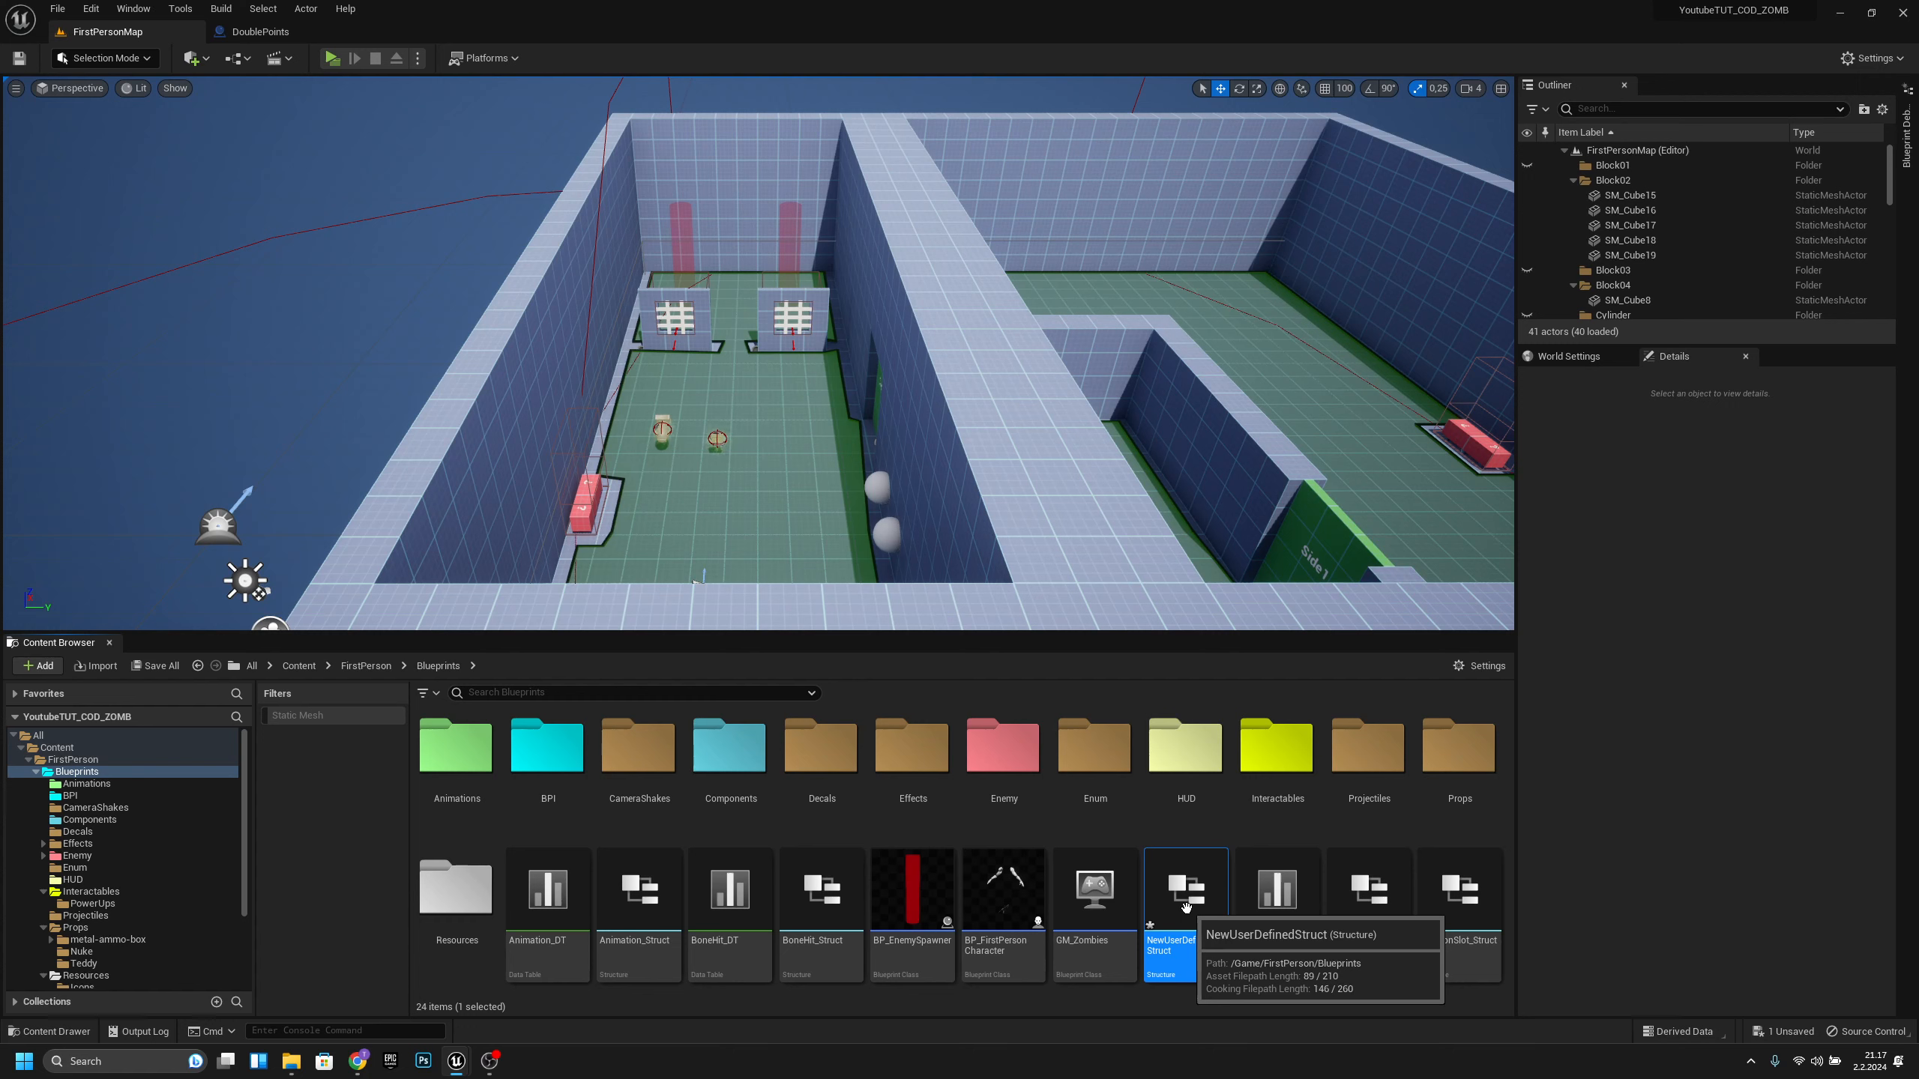
key("F2")
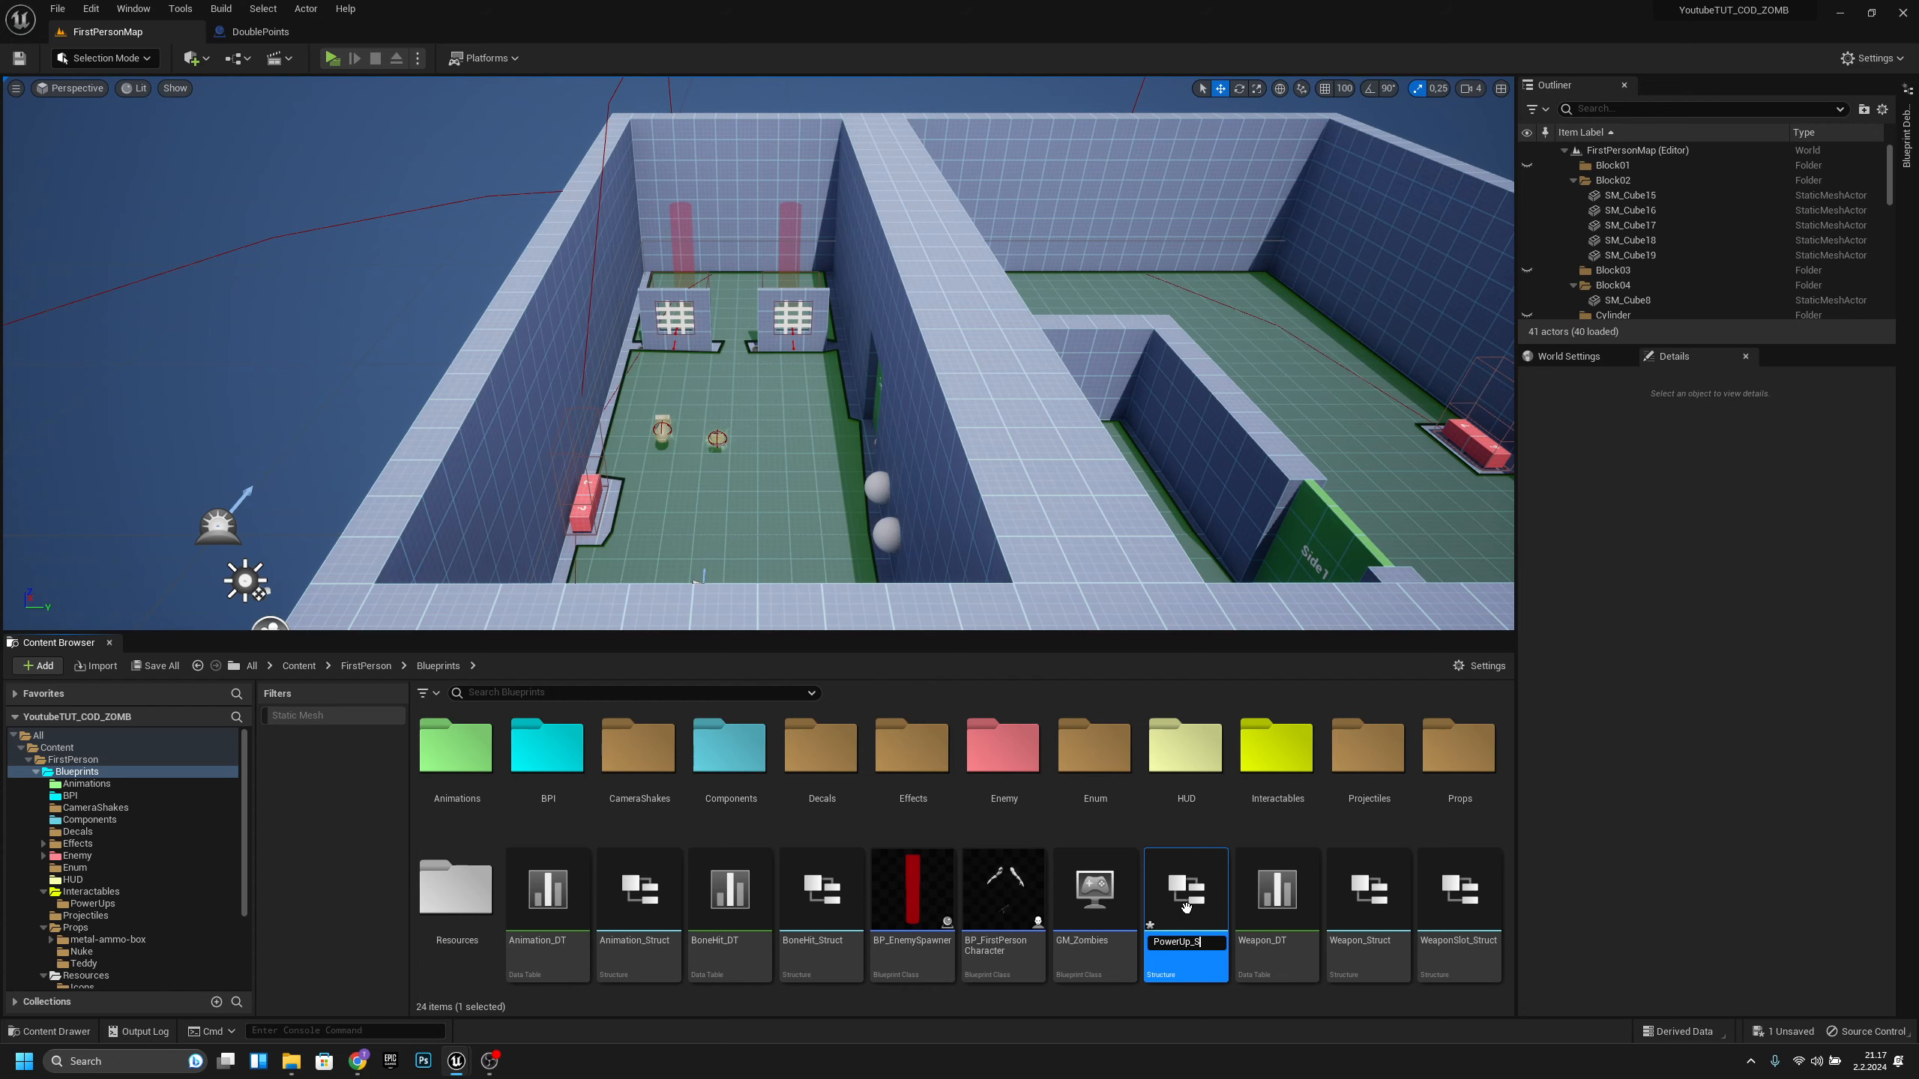
key("Return")
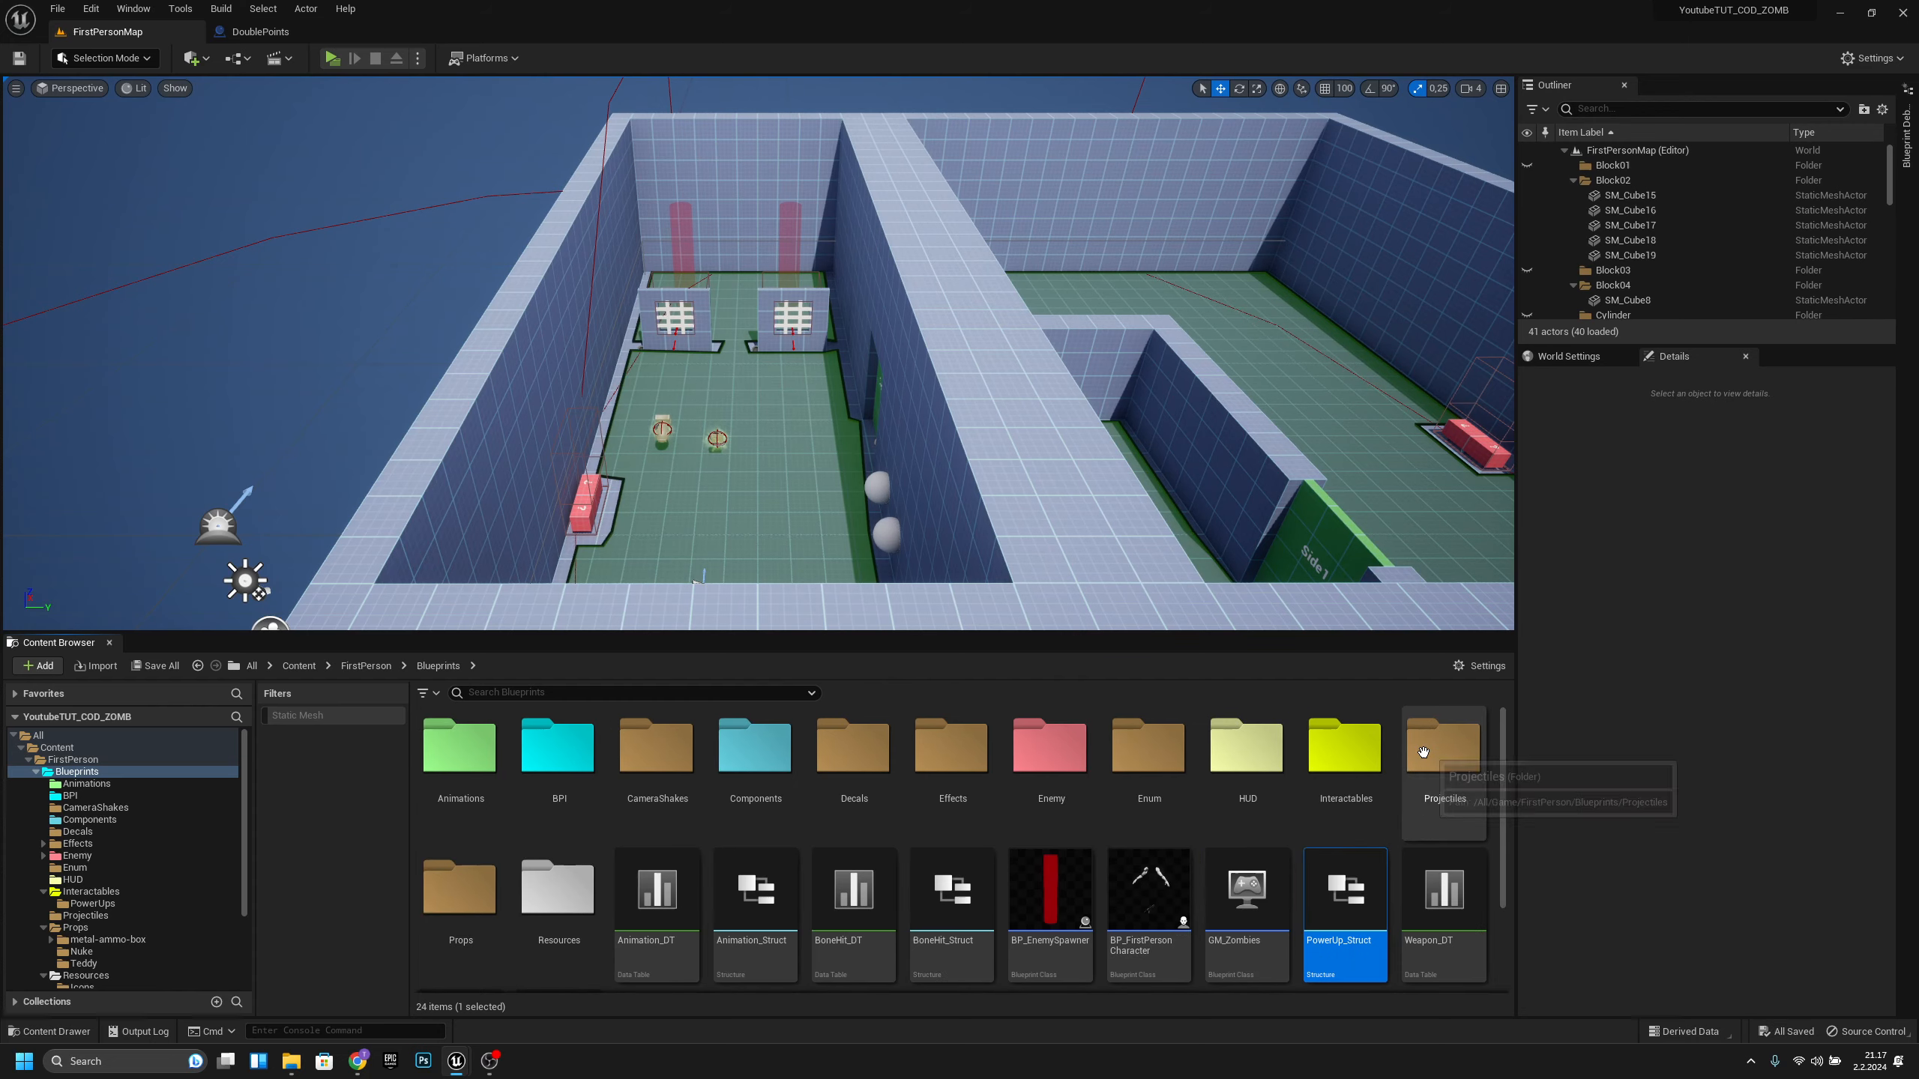
- Open PowerUp_Struct and start editing the name of its first member variable
double_click(1347, 906)
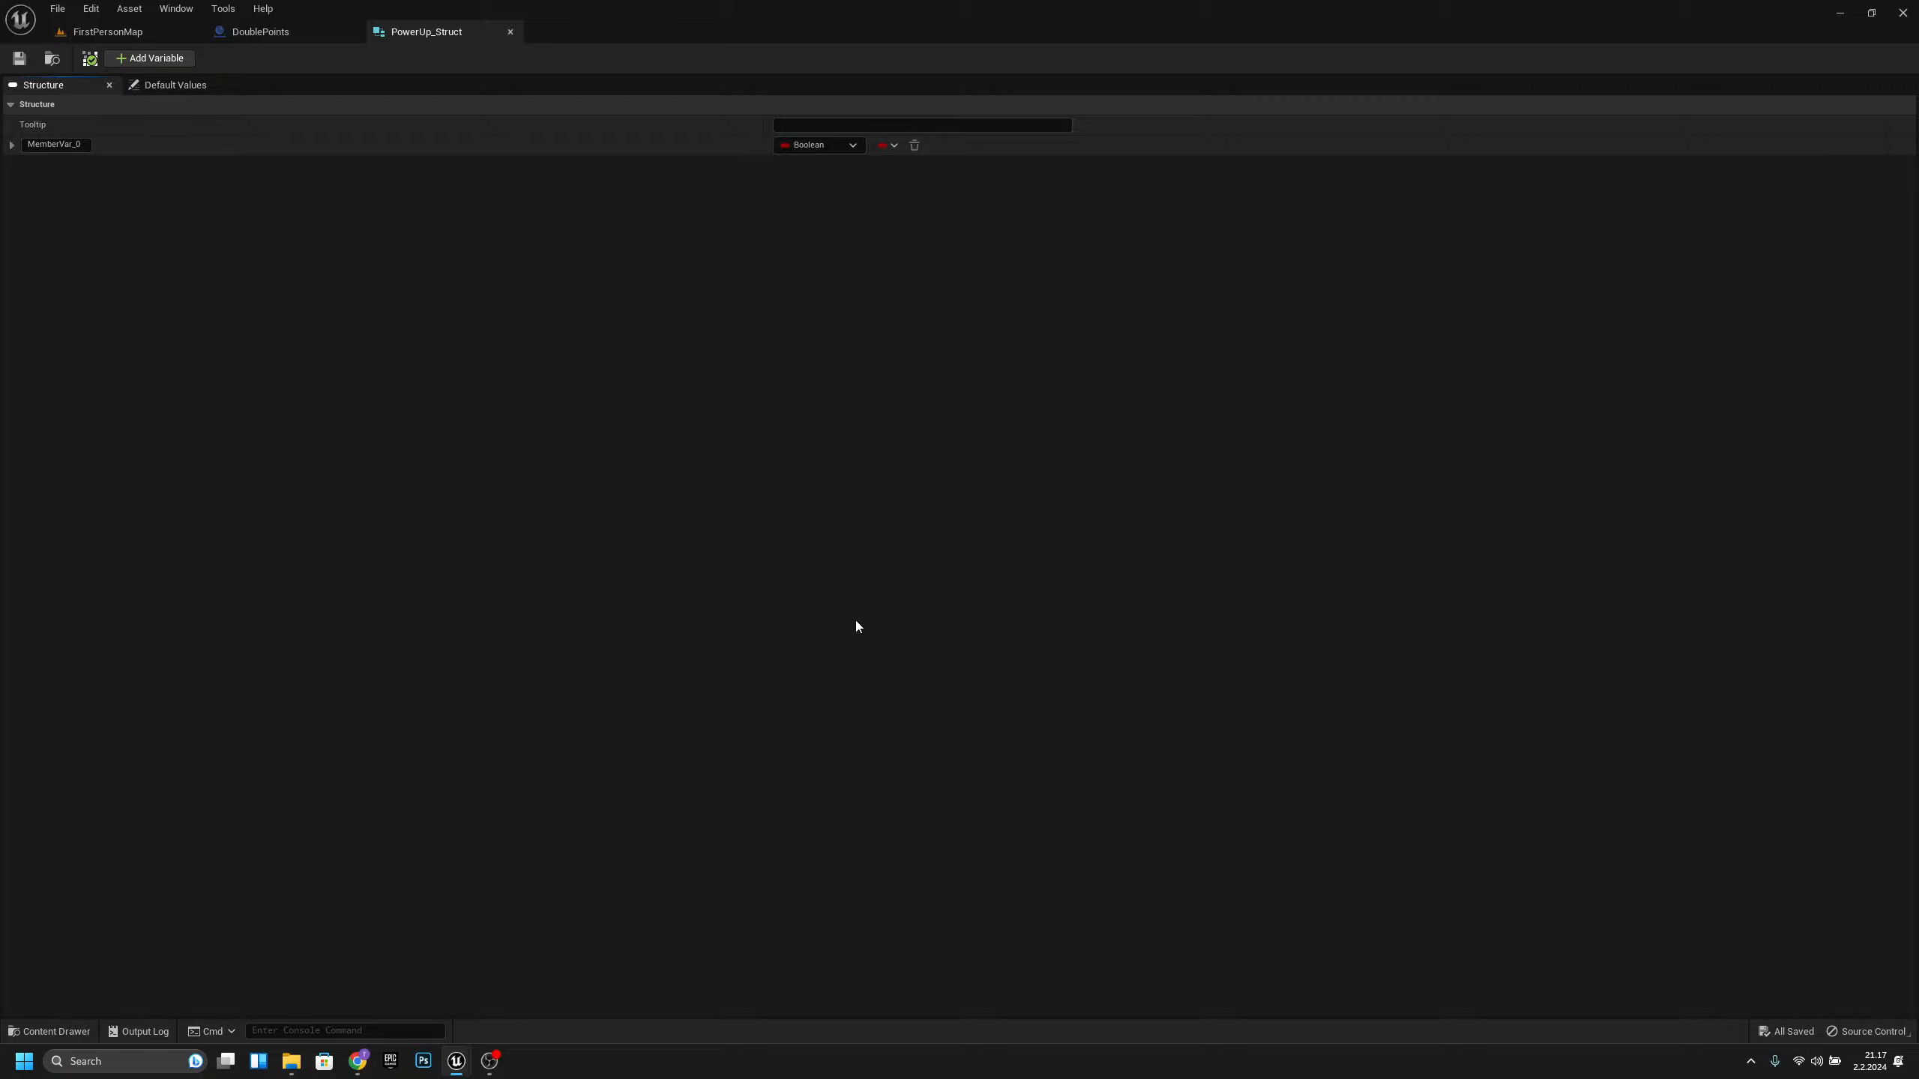
left_click(84, 145)
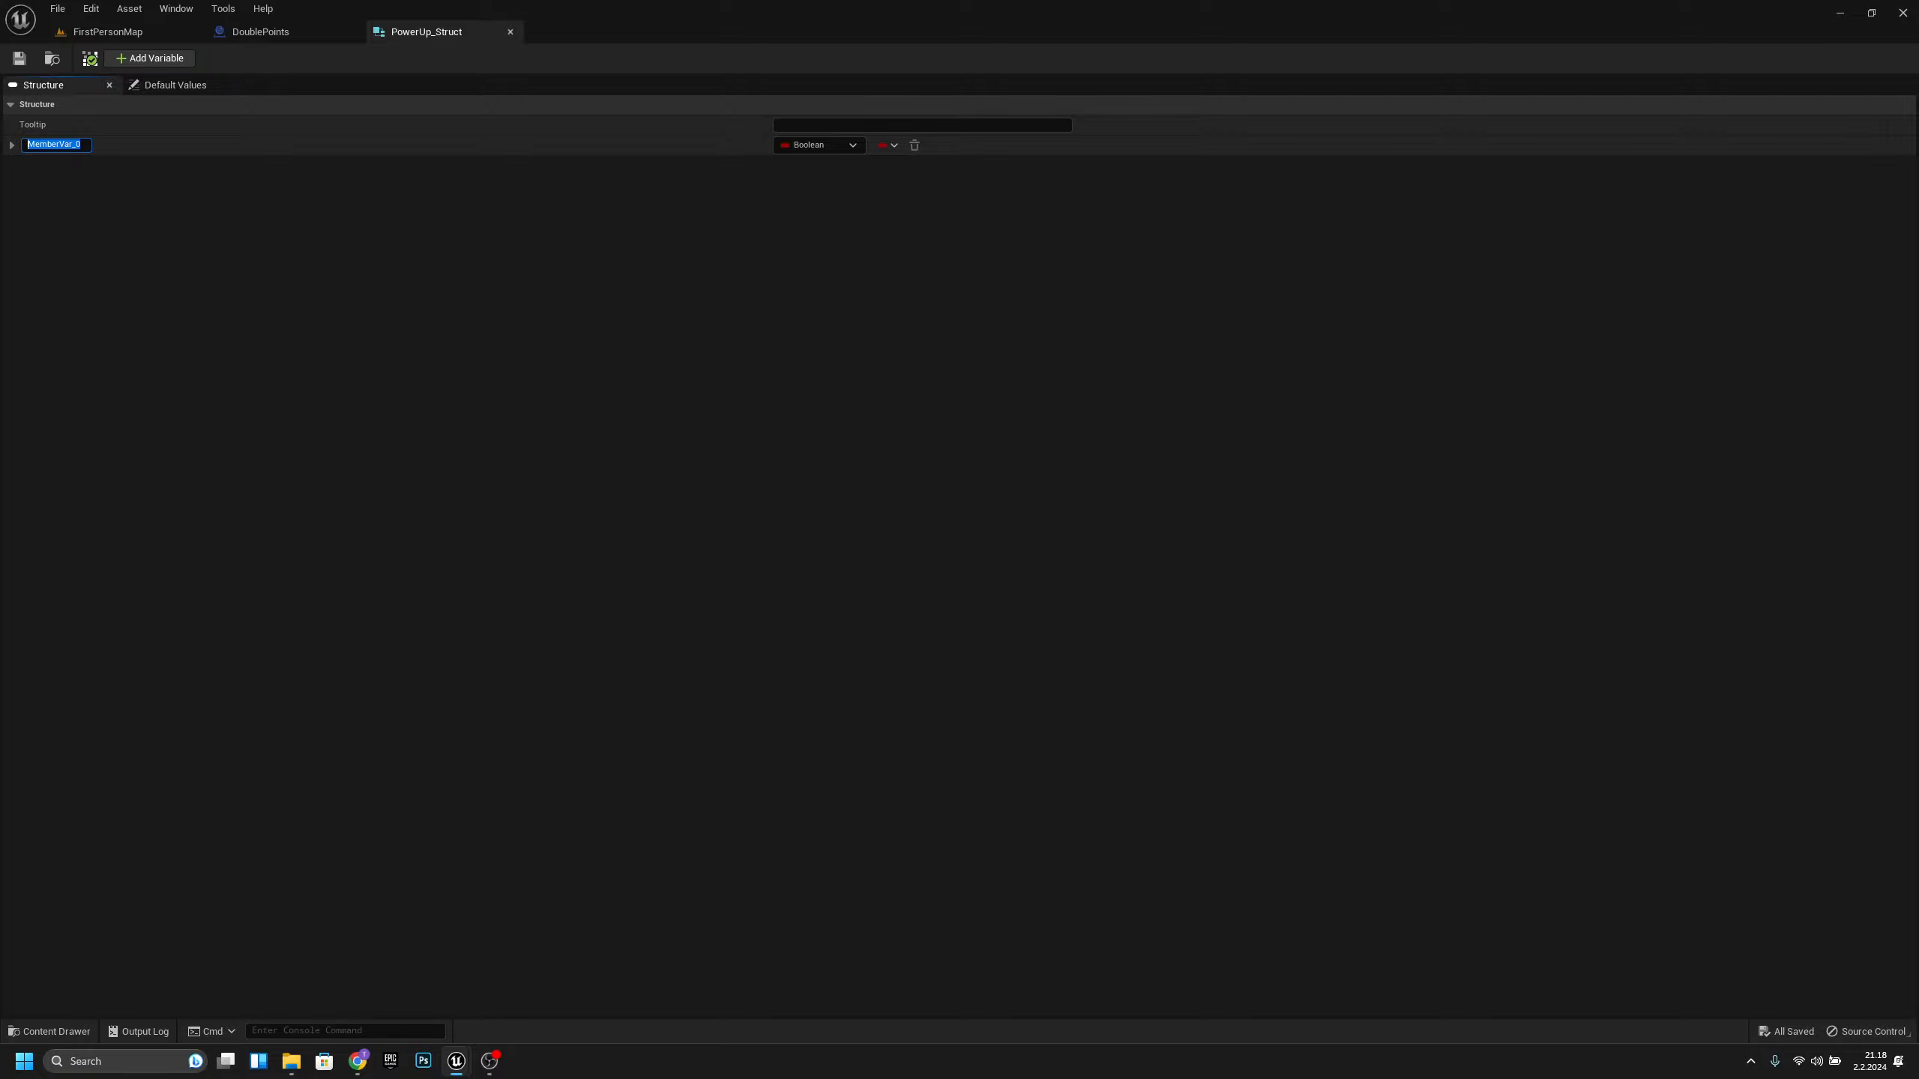